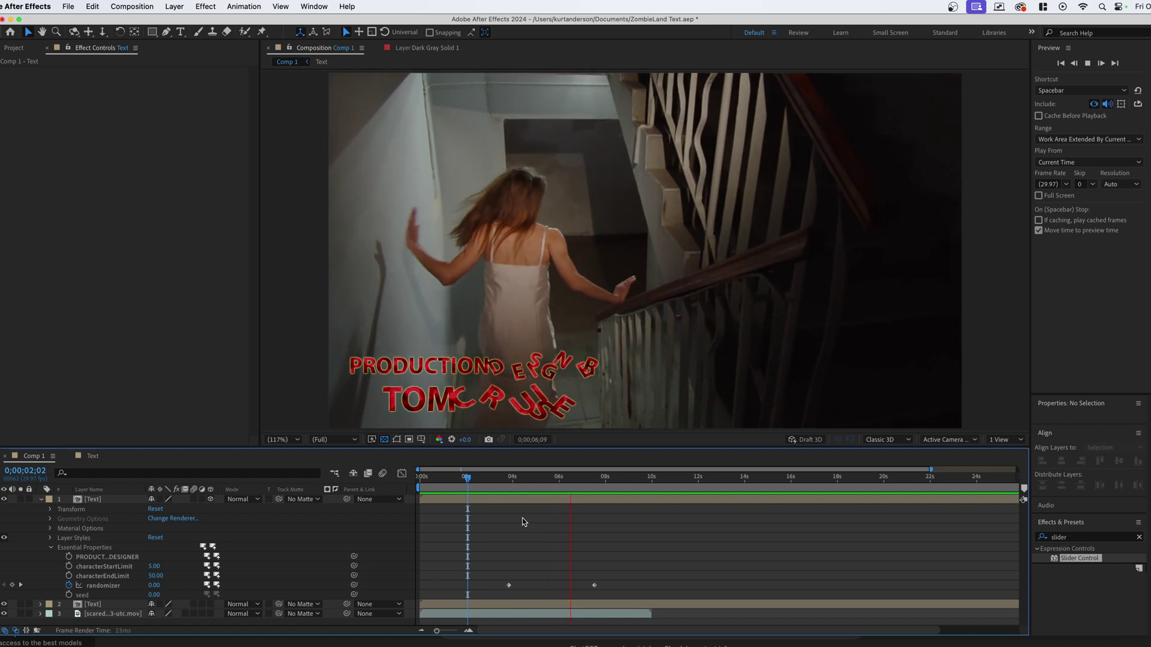
Step: Stop the preview and scrub through the finished scattered-letter title animation around the seven-second mark
{"action": "key", "text": "space"}
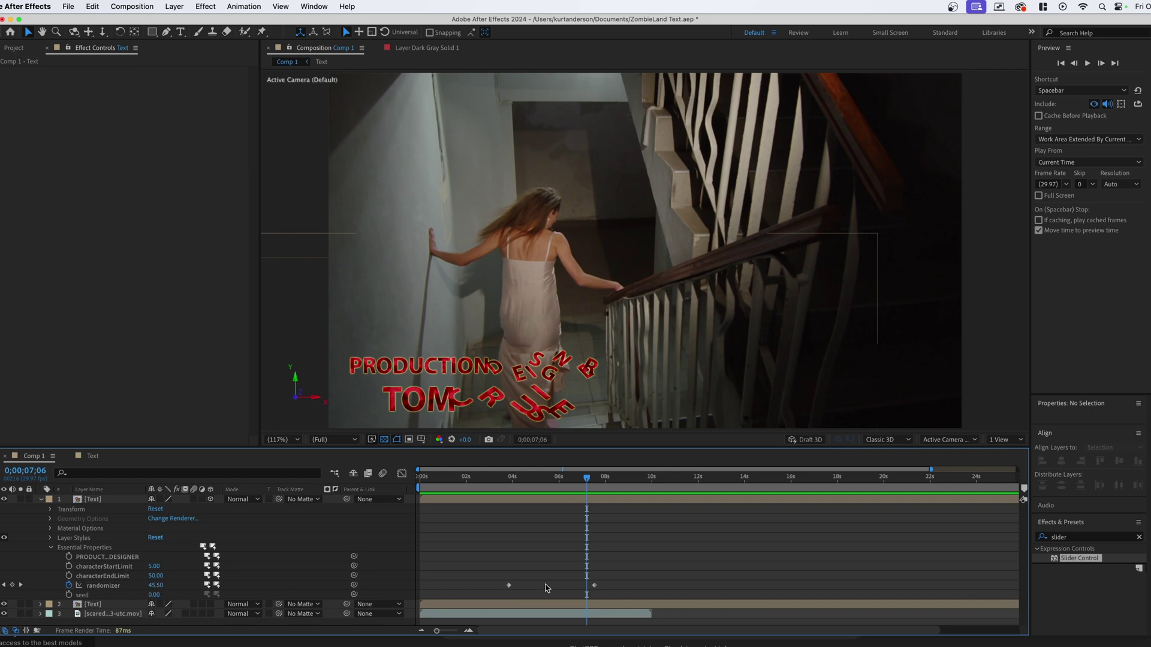
{"action": "left_click_drag", "start_coordinate": [537, 490], "coordinate": [577, 487]}
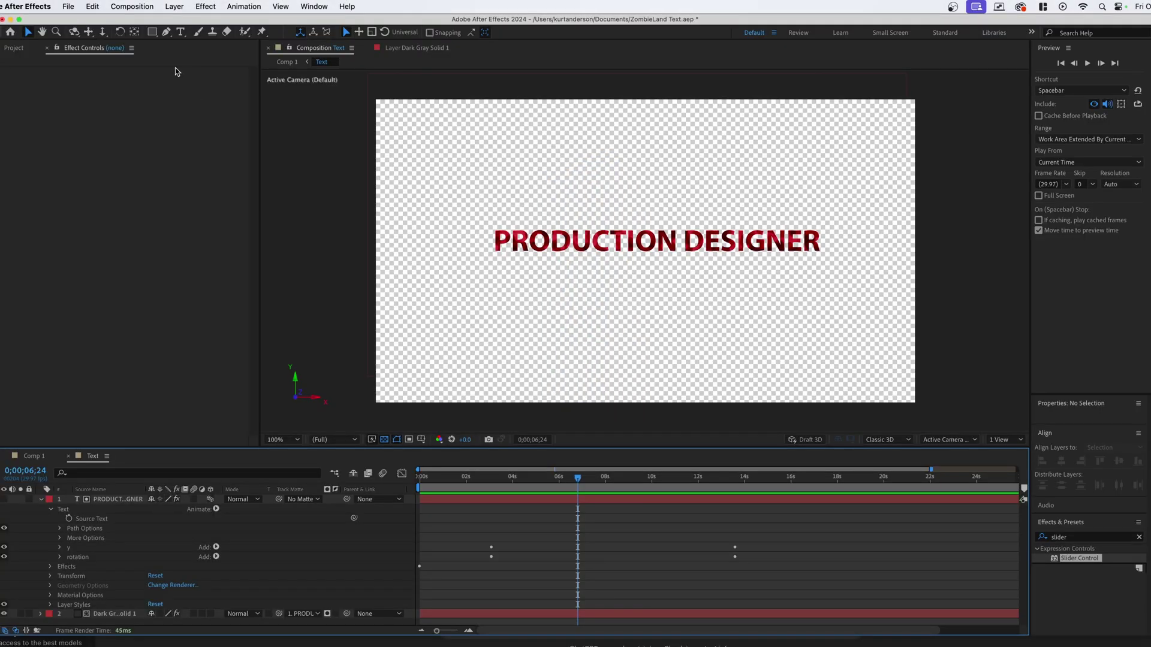
Step: Create a new composition named Text Layer with the default HD 1920x1080, 29.97 fps settings
{"action": "left_click", "coordinate": [139, 6]}
{"action": "left_click", "coordinate": [153, 27]}
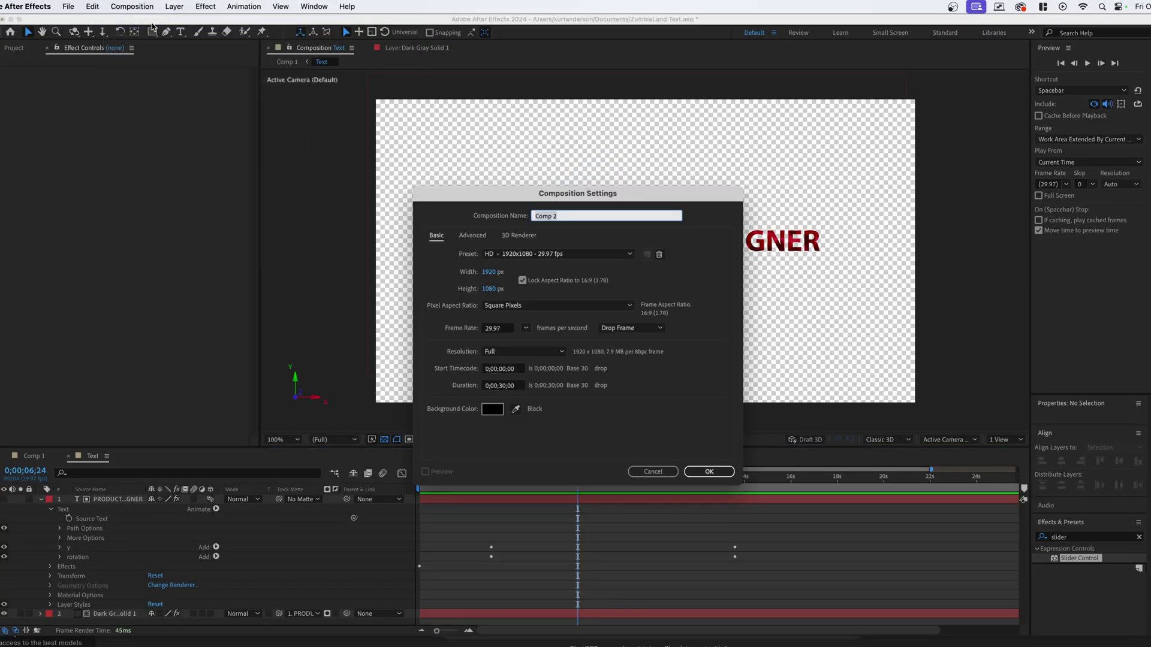
{"action": "type", "text": "Text Layer"}
{"action": "key", "text": "Return"}
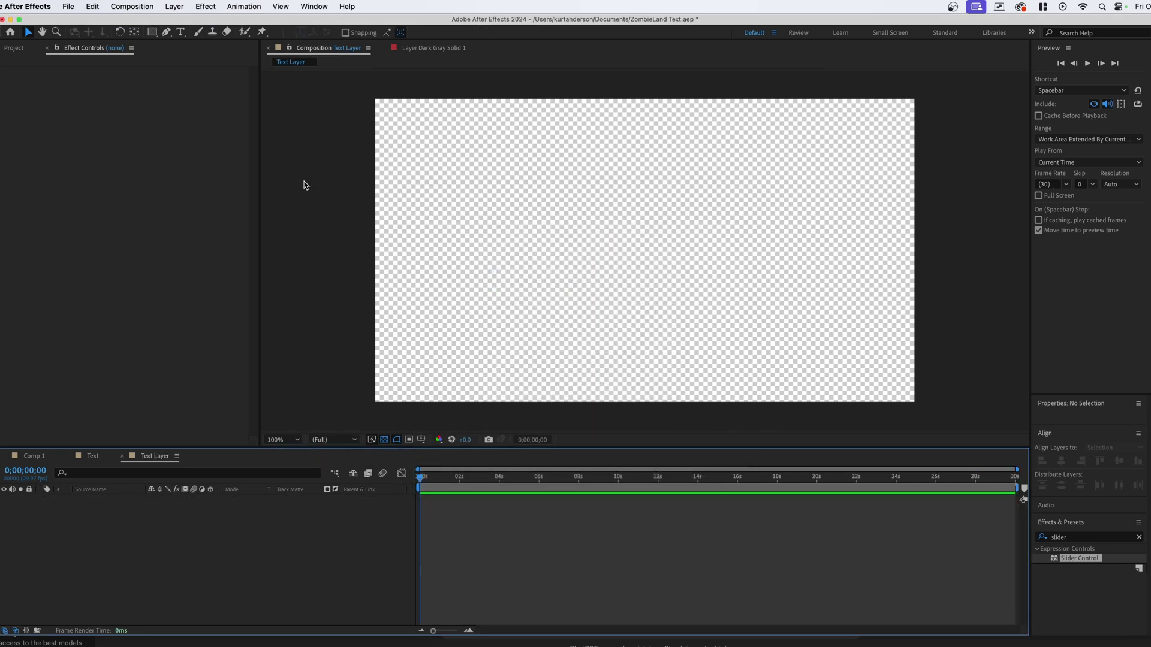
Step: Add a text layer reading LIGHTING SPECIALIST to the Text Layer composition
{"action": "left_click", "coordinate": [181, 32]}
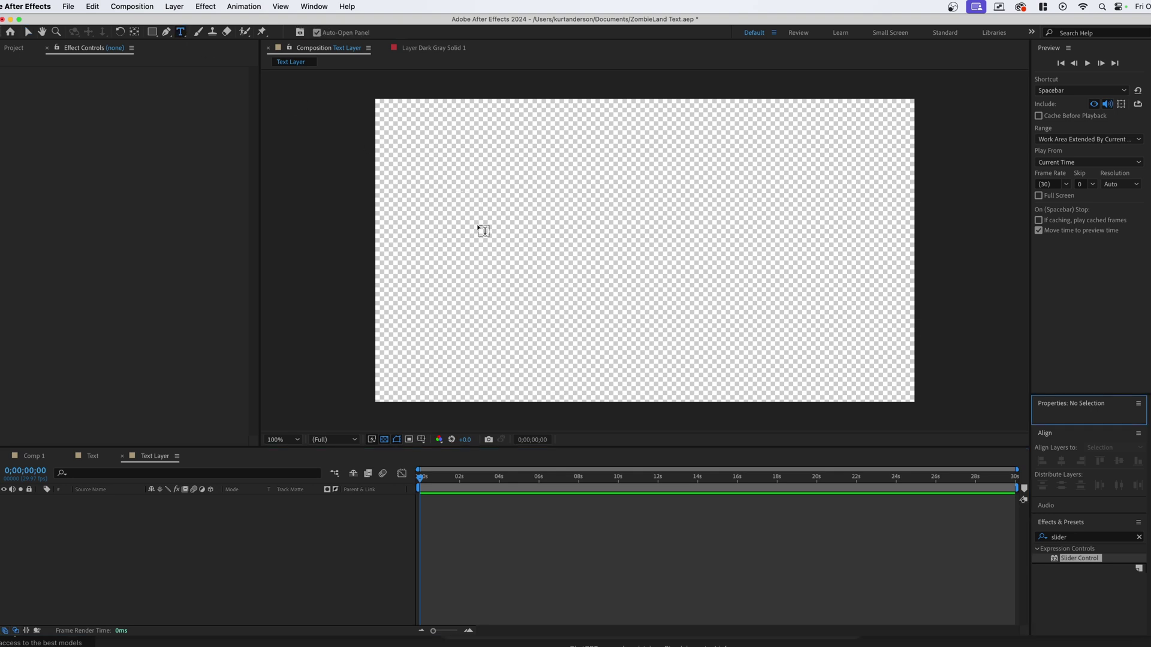
{"action": "left_click", "coordinate": [484, 233]}
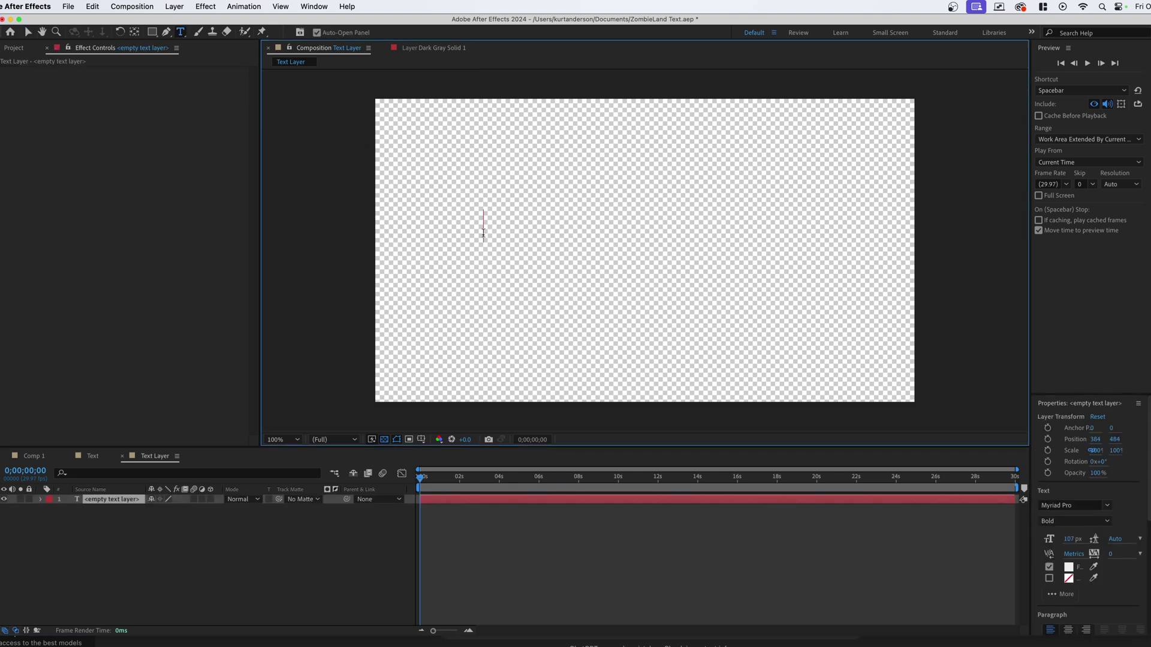
{"action": "type", "text": "LI"}
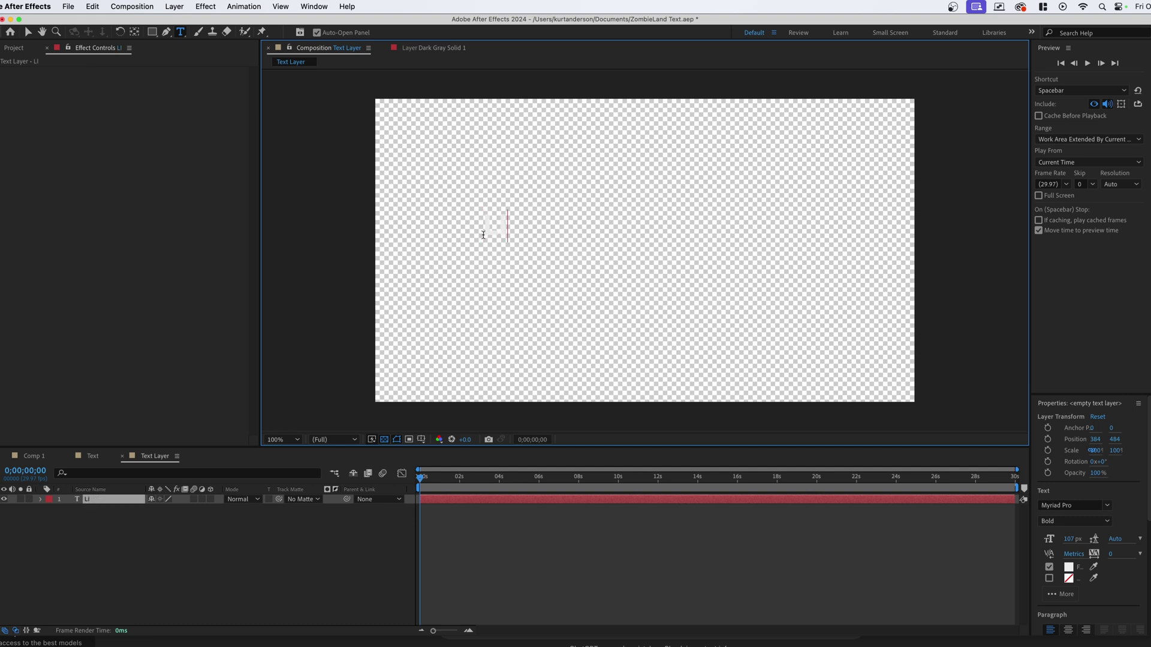
{"action": "type", "text": "GHTING SPECIALIST"}
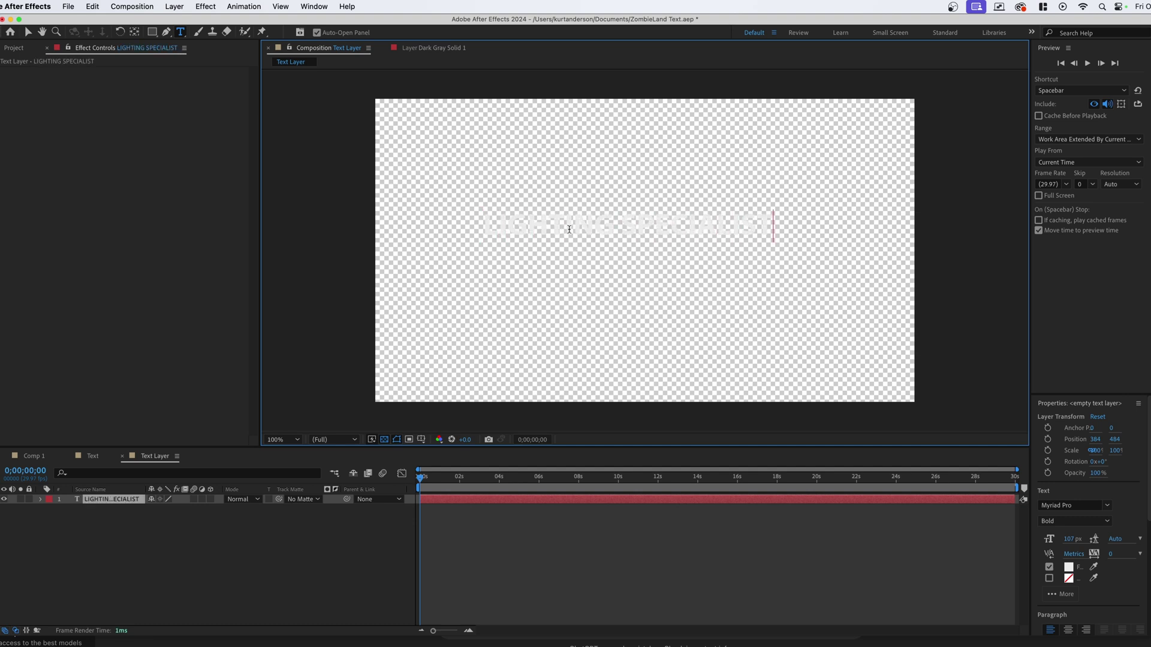
Step: Turn off the transparency grid so the white text shows against a black background
{"action": "triple_click", "coordinate": [568, 230]}
{"action": "left_click", "coordinate": [384, 440]}
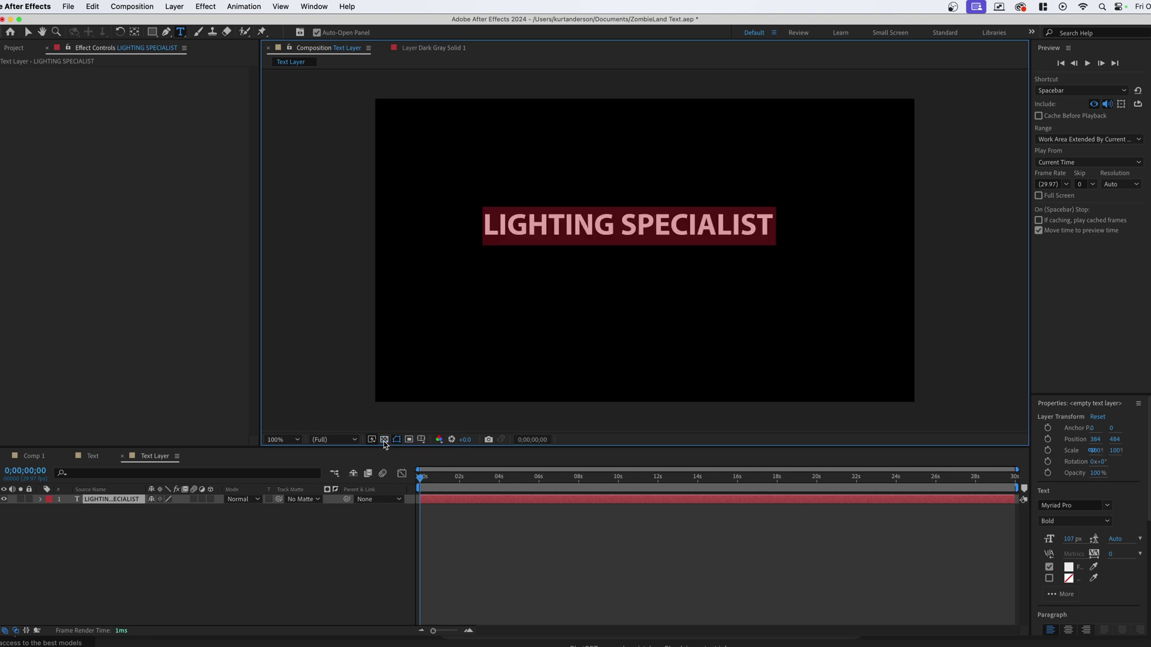
{"action": "left_click", "coordinate": [384, 441]}
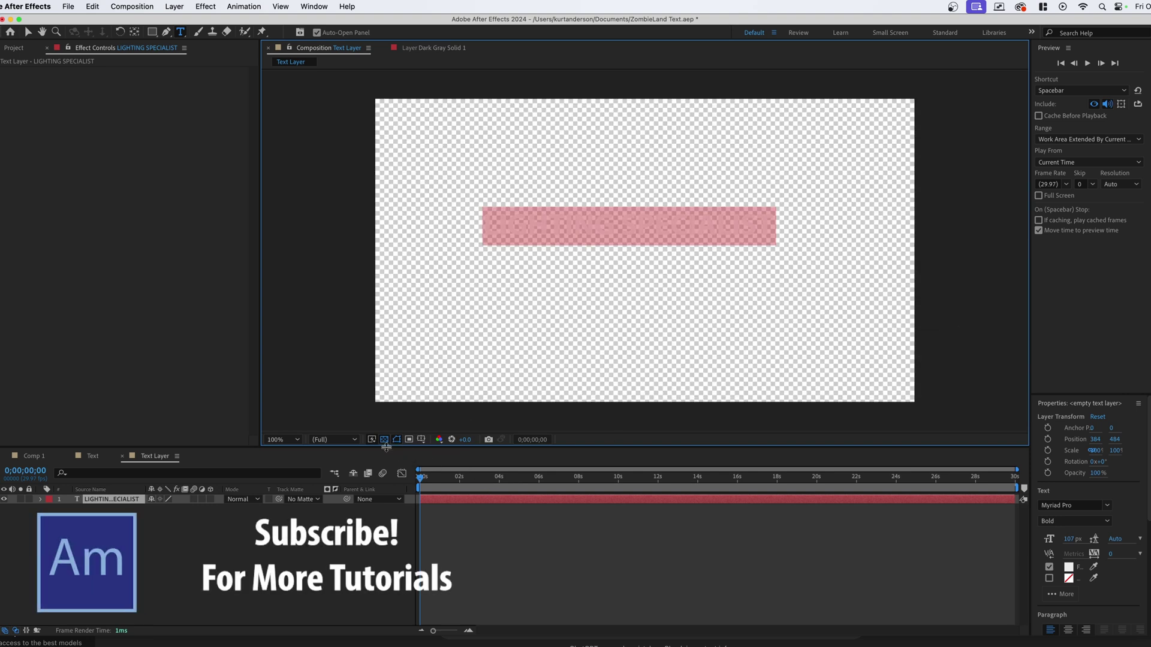
{"action": "left_click", "coordinate": [384, 440]}
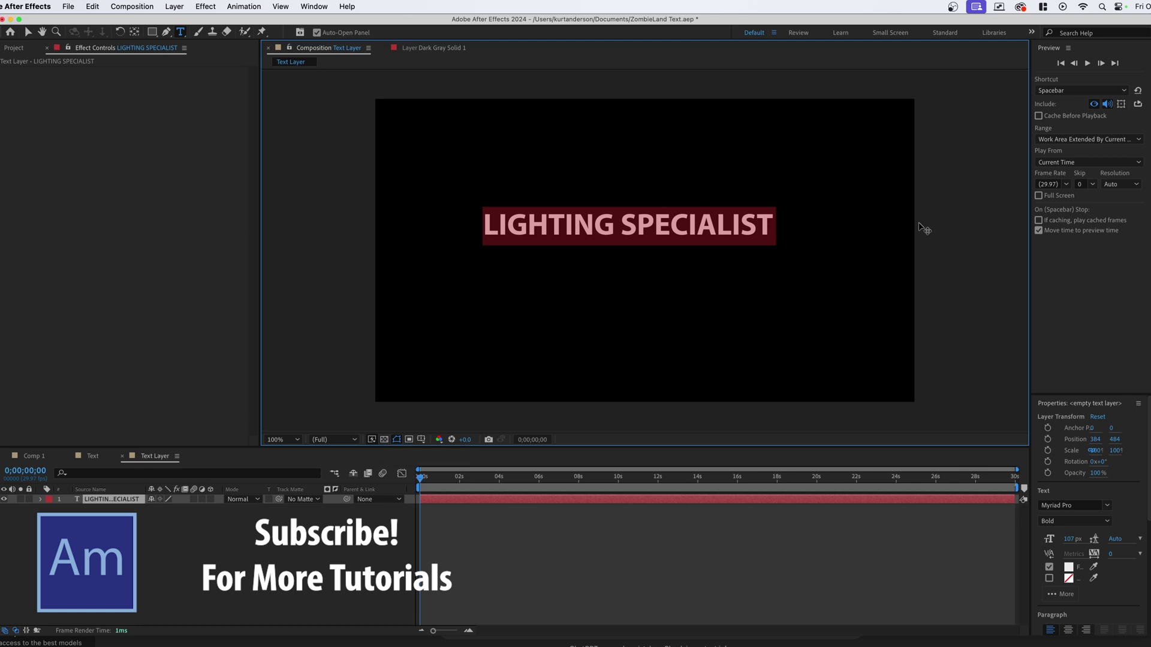
Step: Center the LIGHTING SPECIALIST text horizontally and vertically in the composition, then deselect it
{"action": "left_click", "coordinate": [743, 226]}
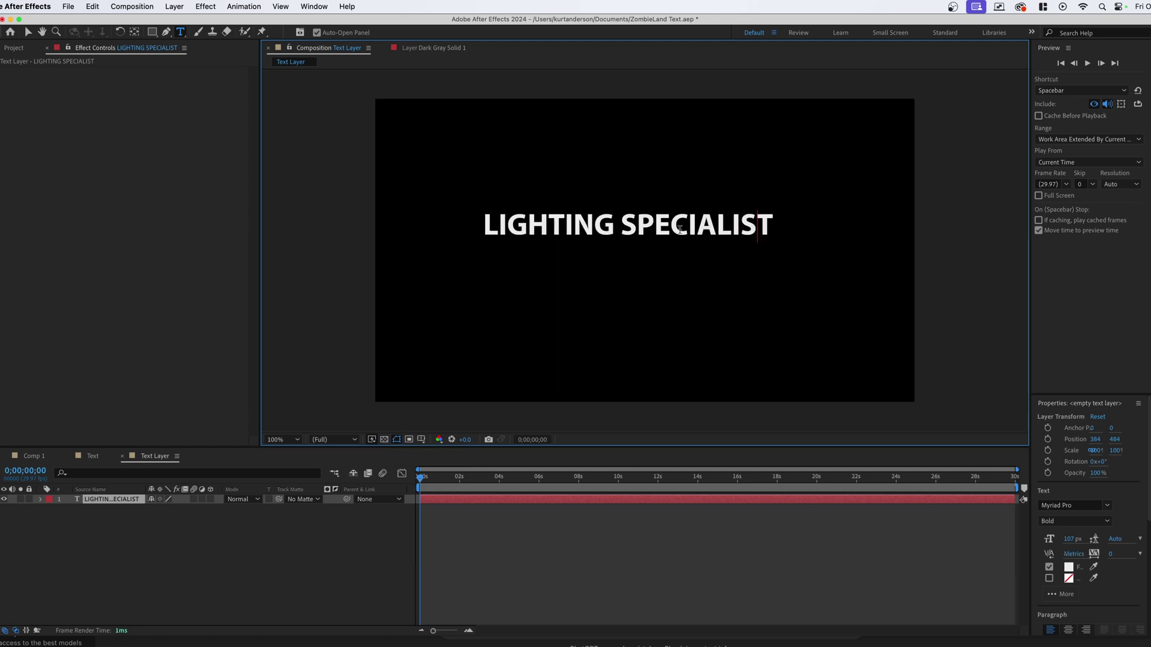
{"action": "triple_click", "coordinate": [542, 230]}
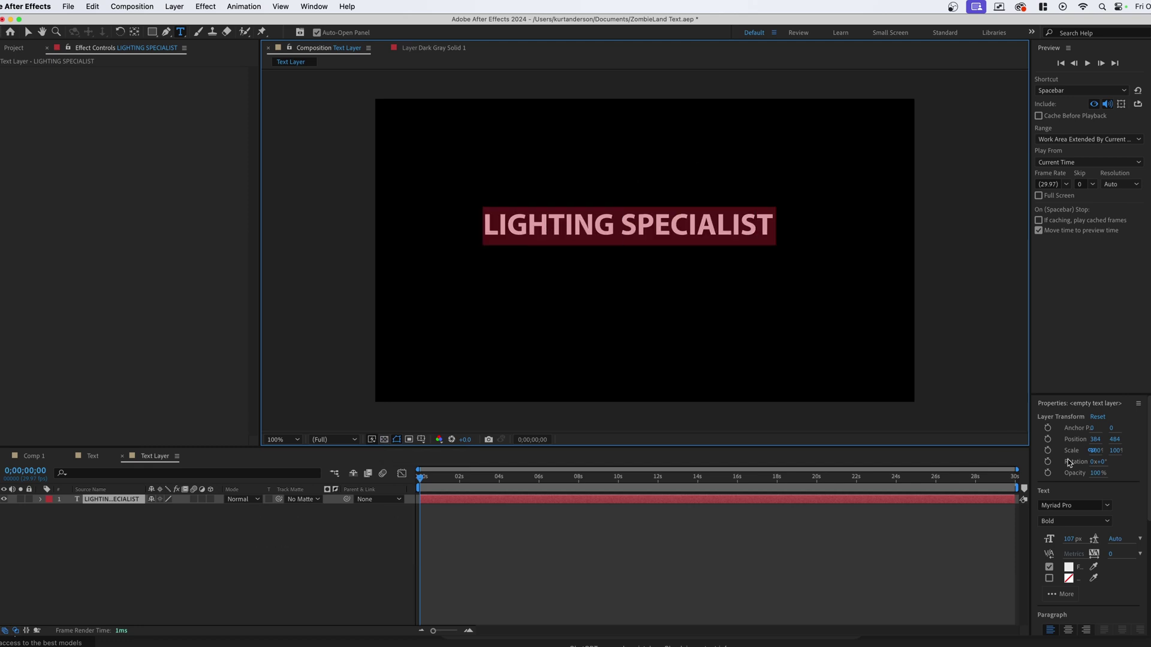
{"action": "scroll", "coordinate": [1127, 488], "scroll_direction": "down", "scroll_amount": 5}
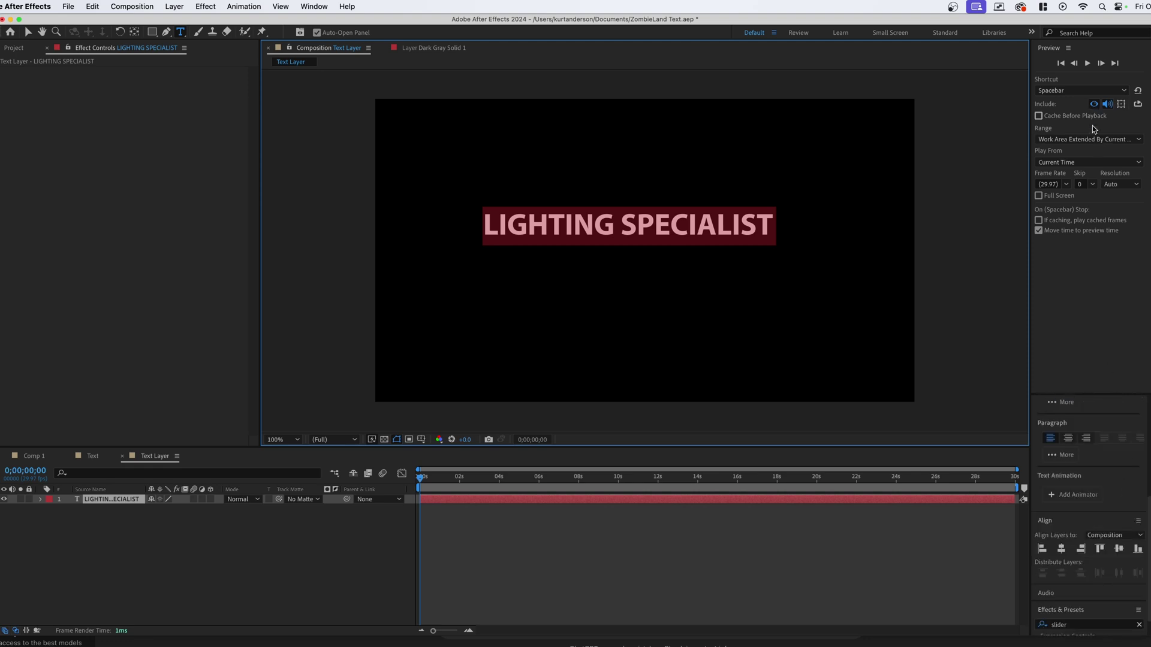
{"action": "scroll", "coordinate": [1079, 468], "scroll_direction": "up", "scroll_amount": 3}
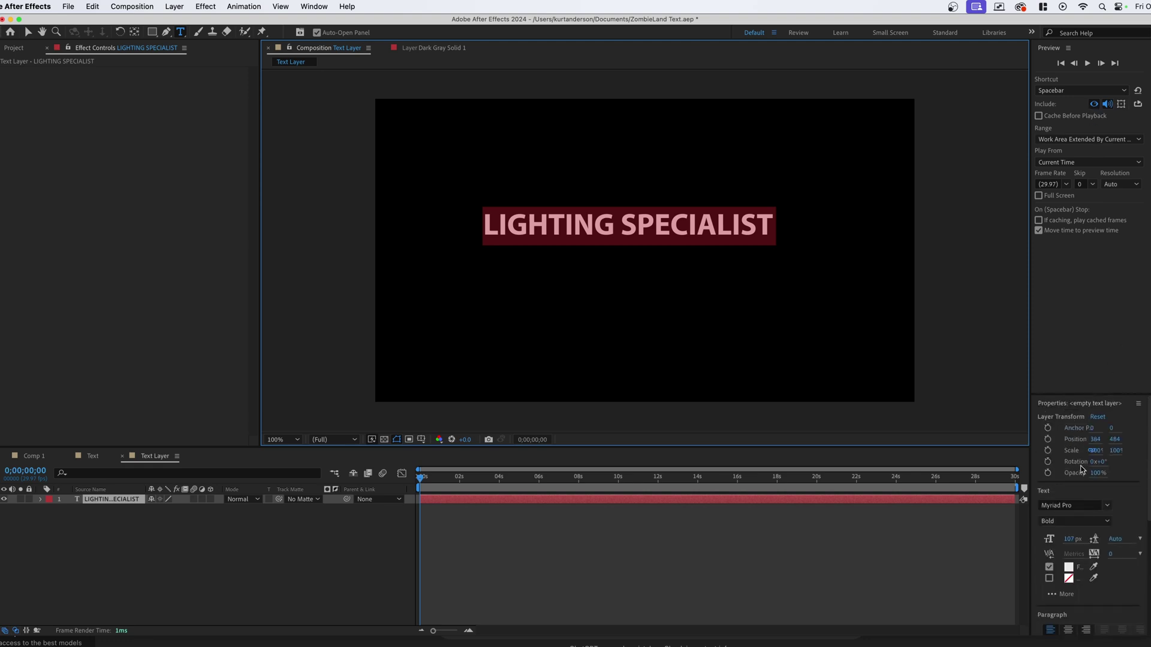
{"action": "scroll", "coordinate": [1079, 473], "scroll_direction": "down", "scroll_amount": 2}
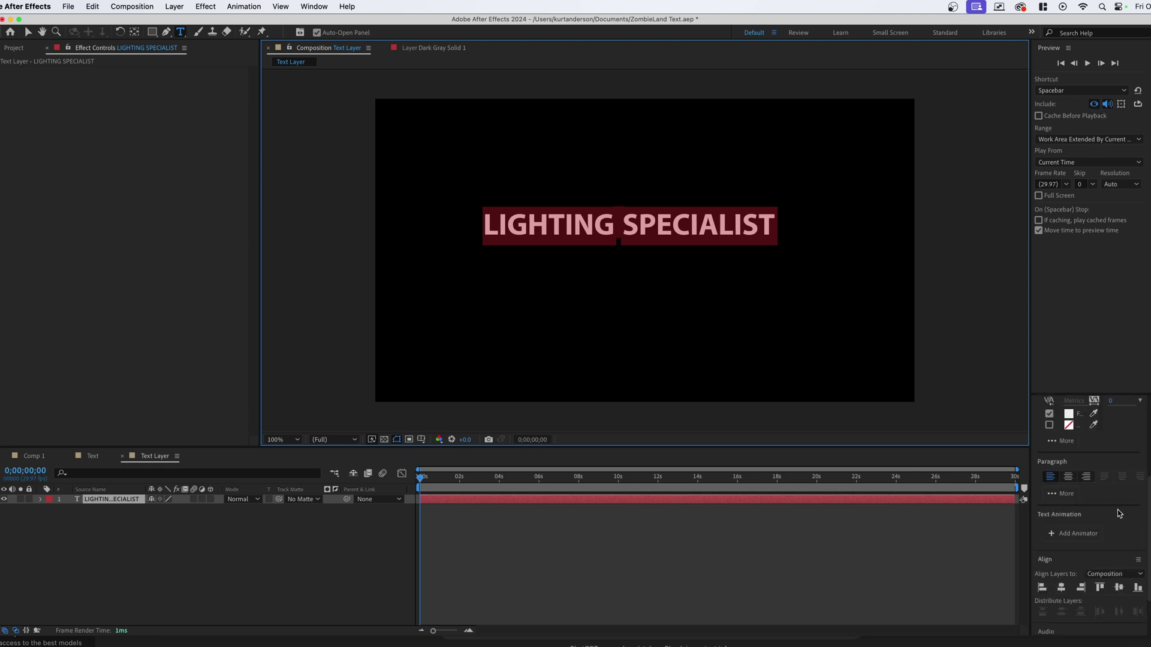
{"action": "scroll", "coordinate": [1120, 515], "scroll_direction": "down", "scroll_amount": 2}
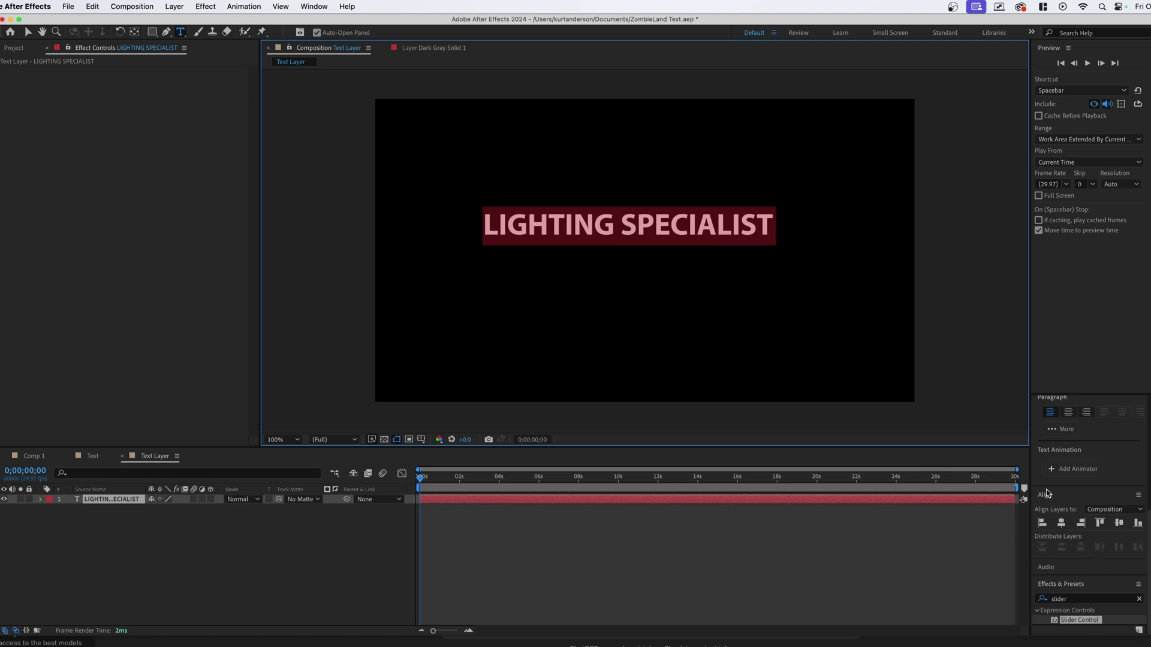
{"action": "left_click", "coordinate": [1062, 523]}
{"action": "left_click", "coordinate": [1118, 523]}
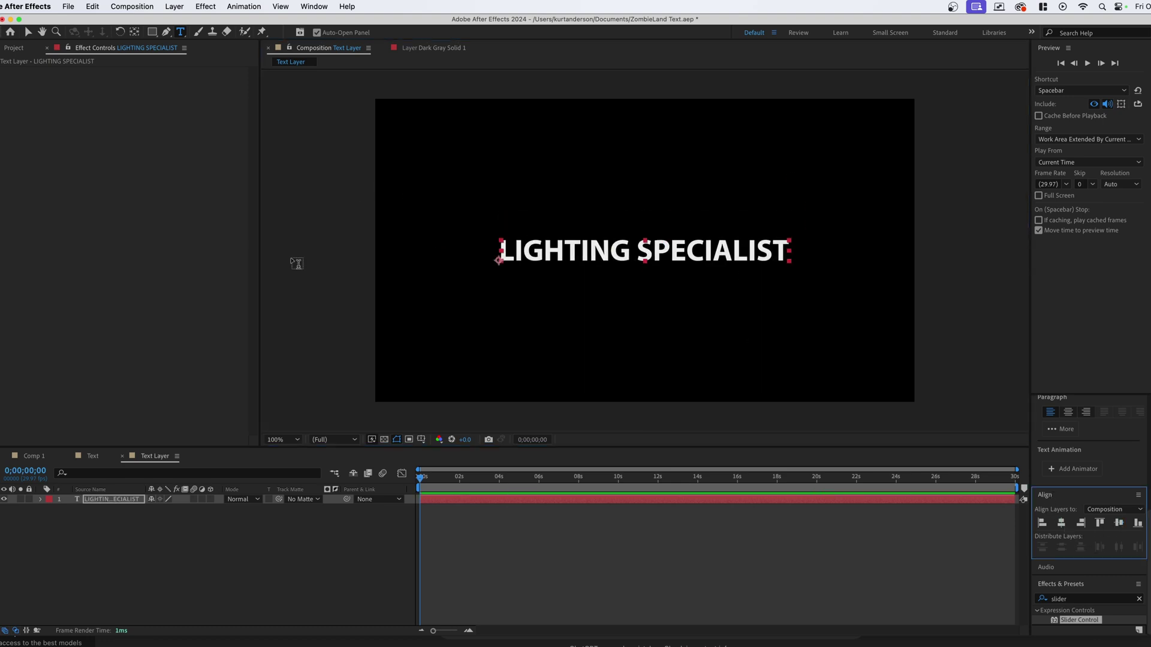
{"action": "left_click", "coordinate": [496, 557]}
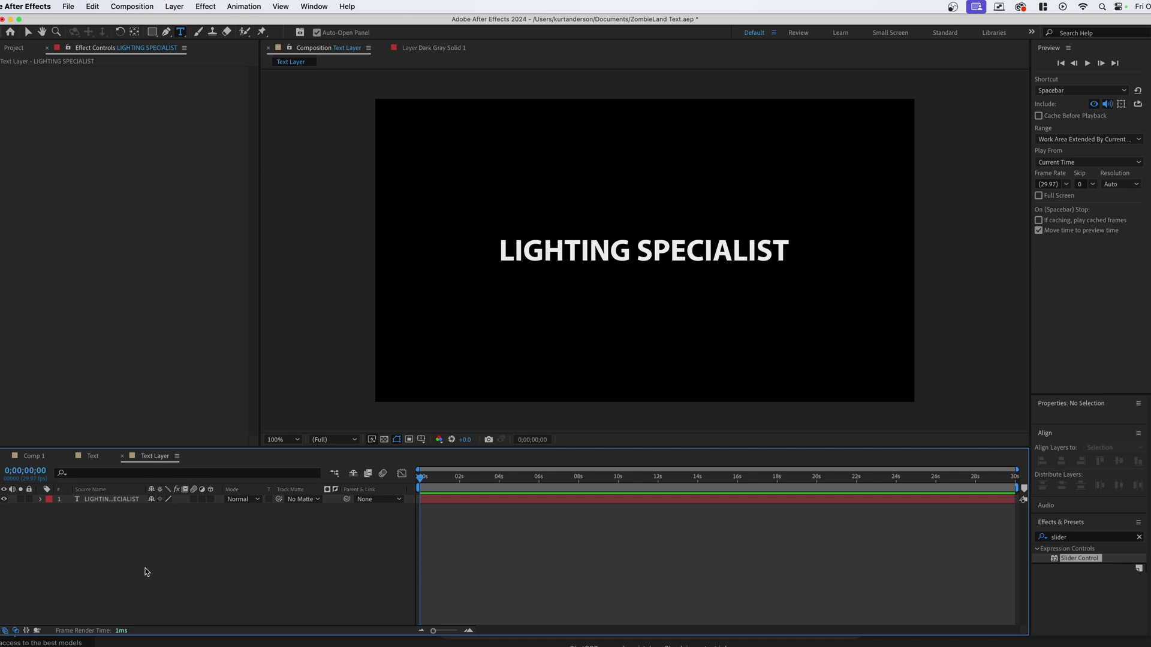
Step: Create a composition-sized dark gray solid layer named Background
{"action": "right_click", "coordinate": [118, 546]}
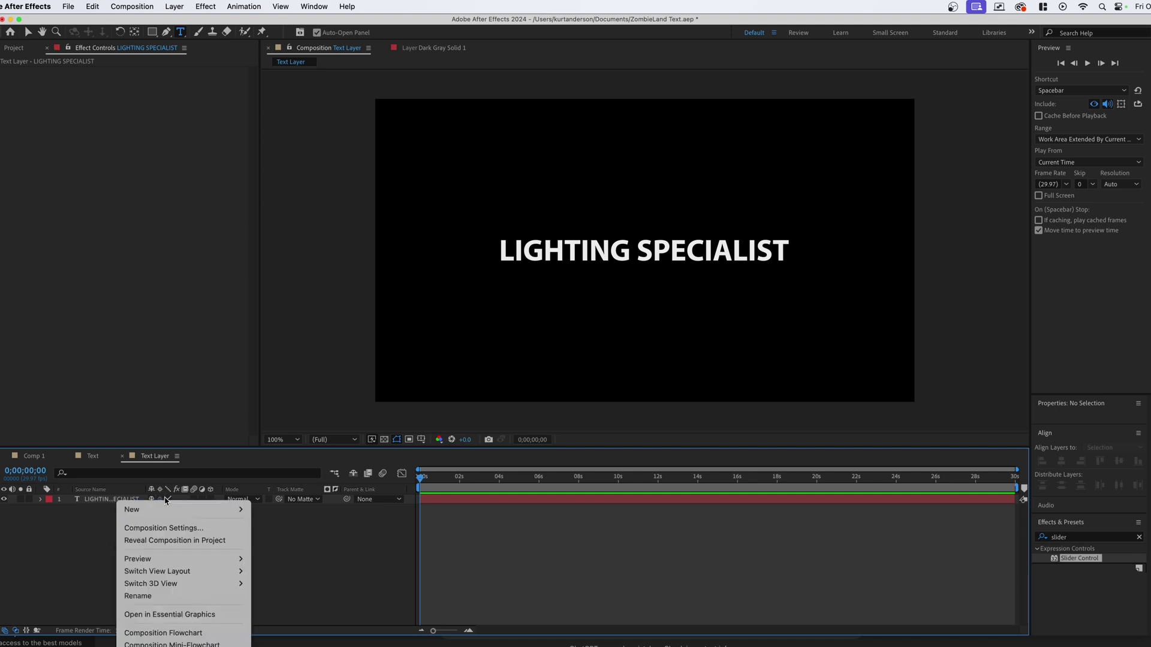
{"action": "mouse_move", "coordinate": [165, 509]}
{"action": "left_click", "coordinate": [282, 541]}
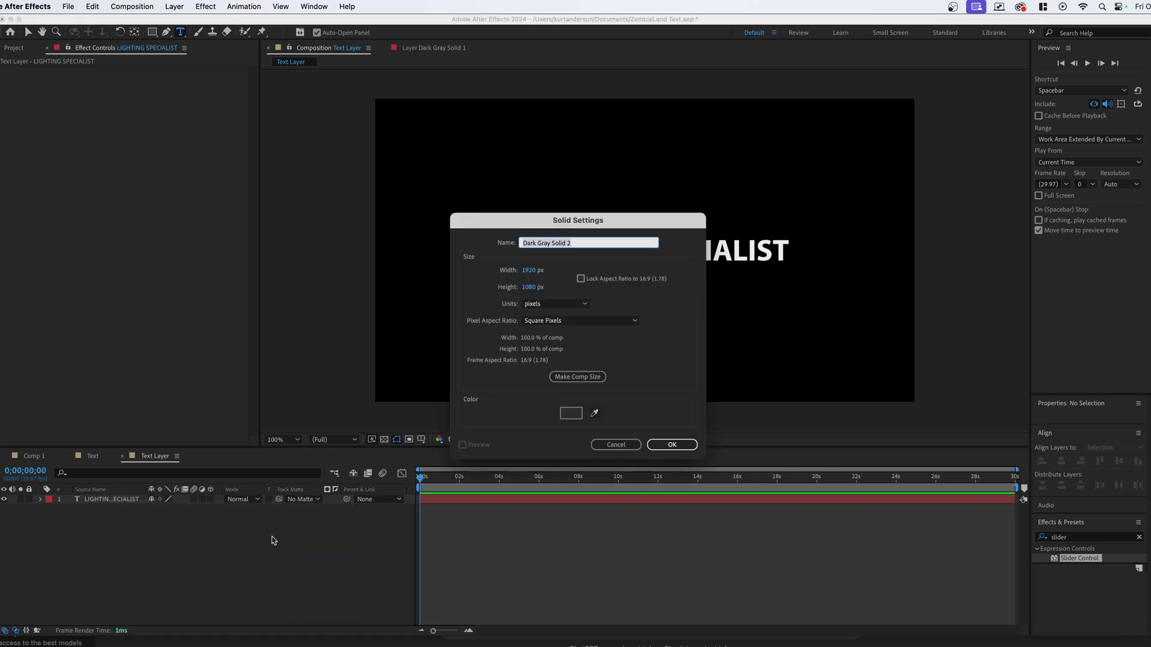
{"action": "type", "text": "Background"}
{"action": "key", "text": "Return"}
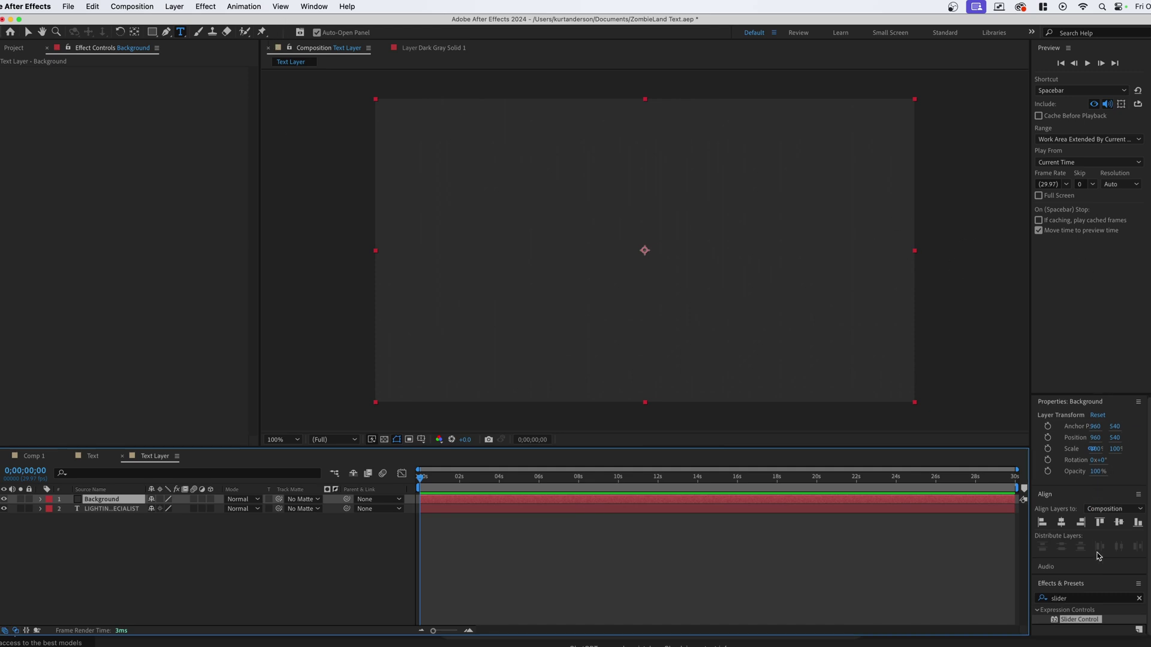
Step: Rearrange the workspace so Effects & Presets sits above Properties, with more vertical room for the group
{"action": "left_click_drag", "start_coordinate": [1065, 587], "coordinate": [1086, 426]}
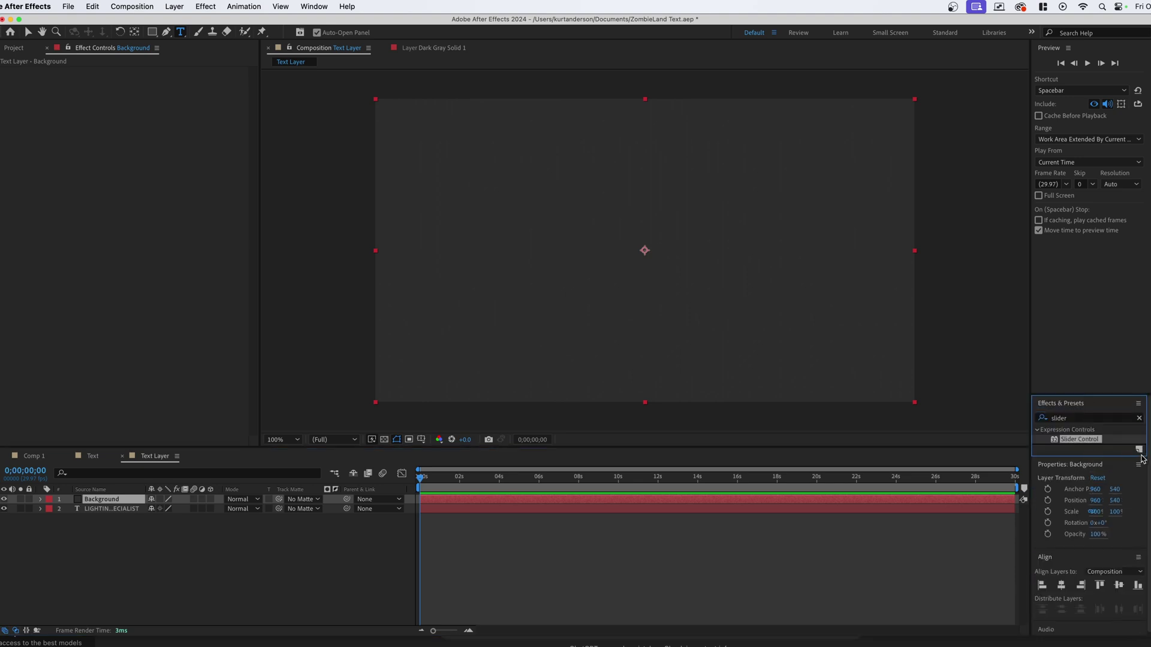
{"action": "left_click_drag", "start_coordinate": [1077, 394], "coordinate": [1077, 267]}
{"action": "left_click", "coordinate": [1107, 332]}
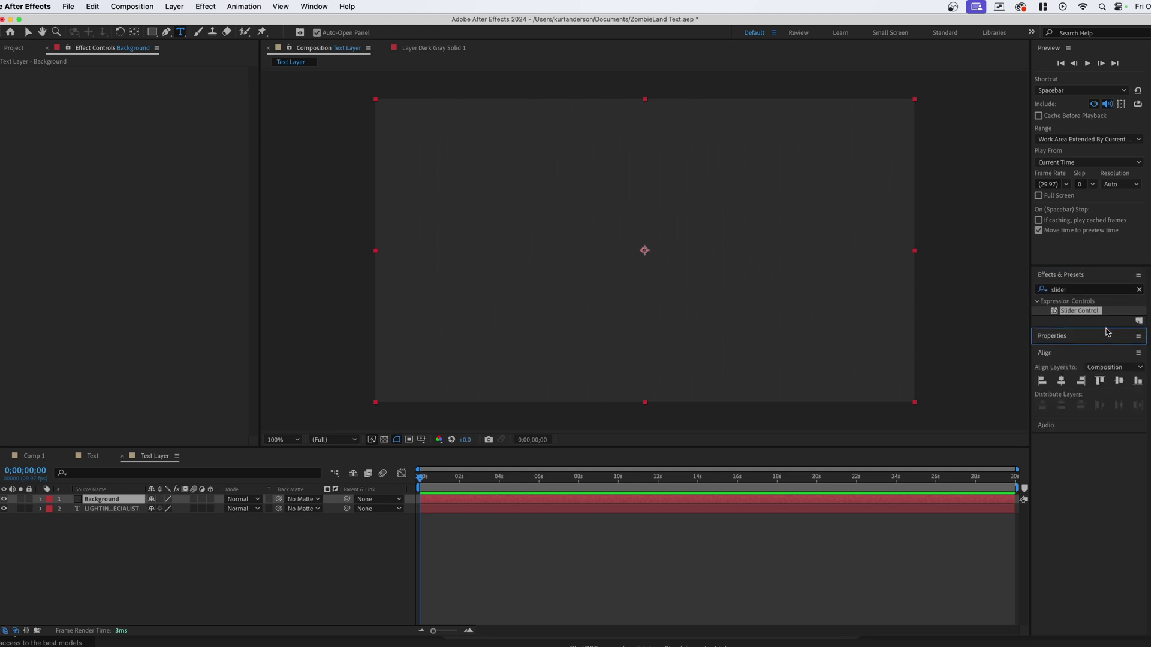
Step: Search the effects for "fractal noise" and apply Fractal Noise to the Background solid
{"action": "left_click", "coordinate": [1089, 291]}
{"action": "key", "text": "BackSpace"}
{"action": "key", "text": "BackSpace"}
{"action": "key", "text": "BackSpace"}
{"action": "key", "text": "BackSpace"}
{"action": "key", "text": "BackSpace"}
{"action": "key", "text": "BackSpace"}
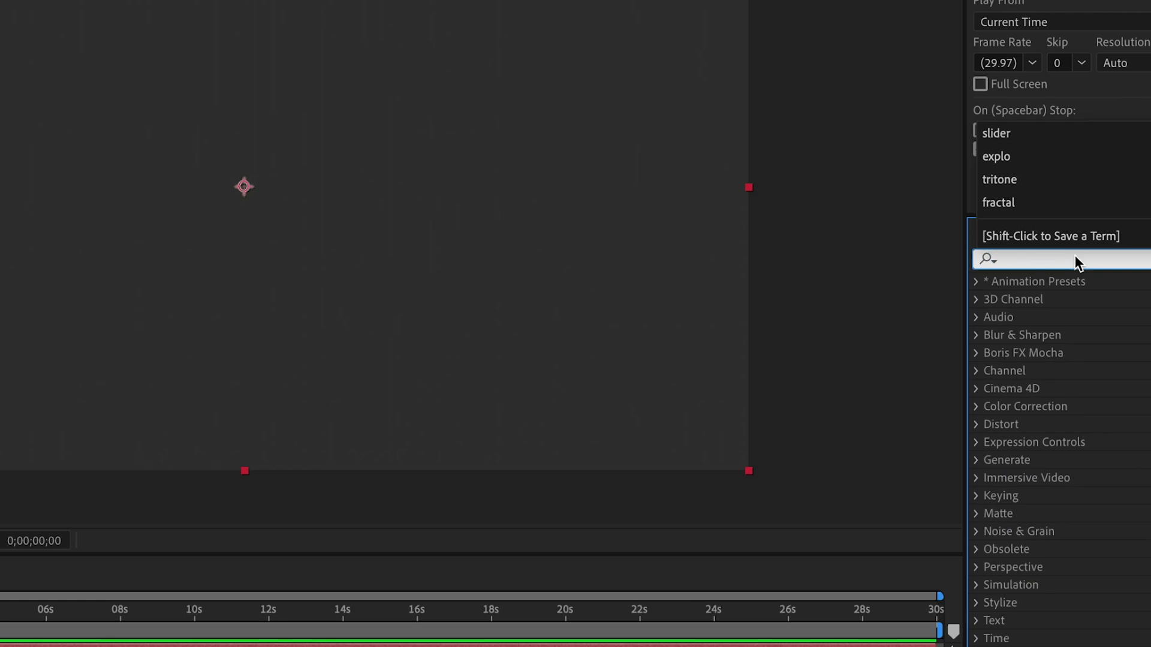
{"action": "type", "text": "fractal noise"}
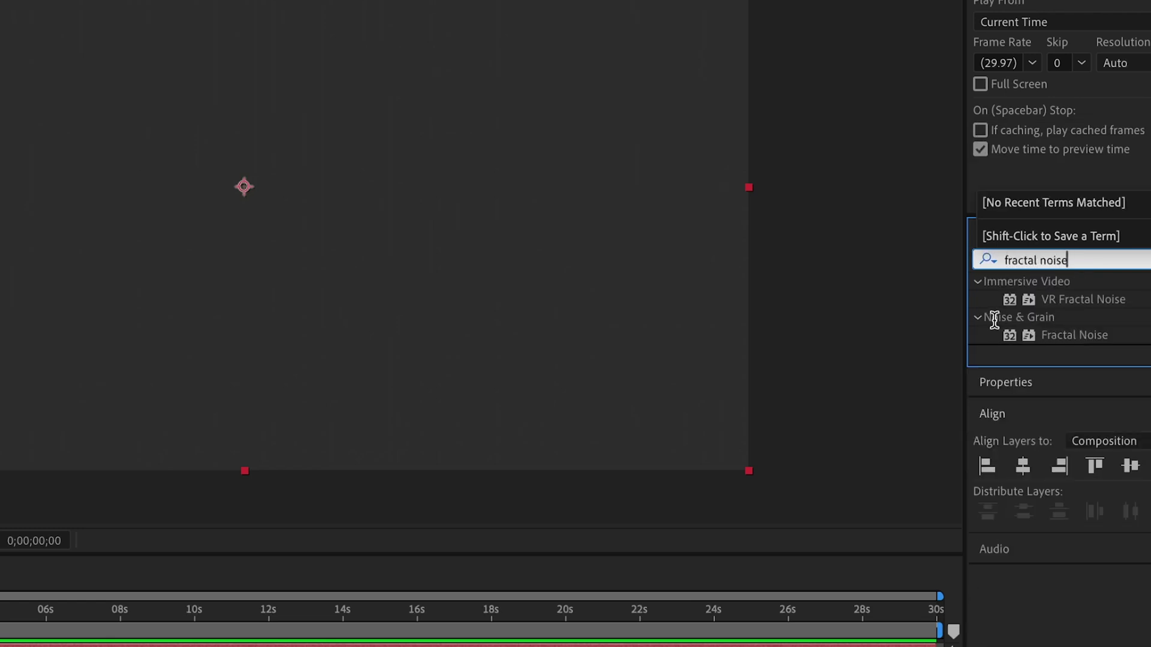
{"action": "key", "text": "Return"}
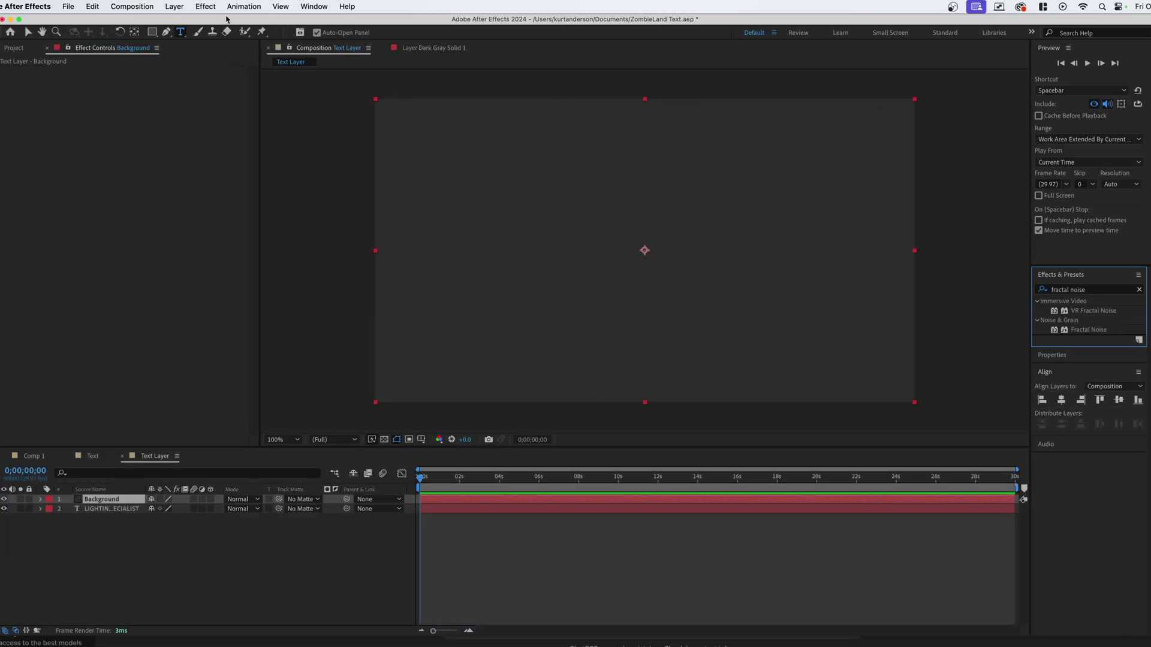
{"action": "left_click", "coordinate": [206, 7]}
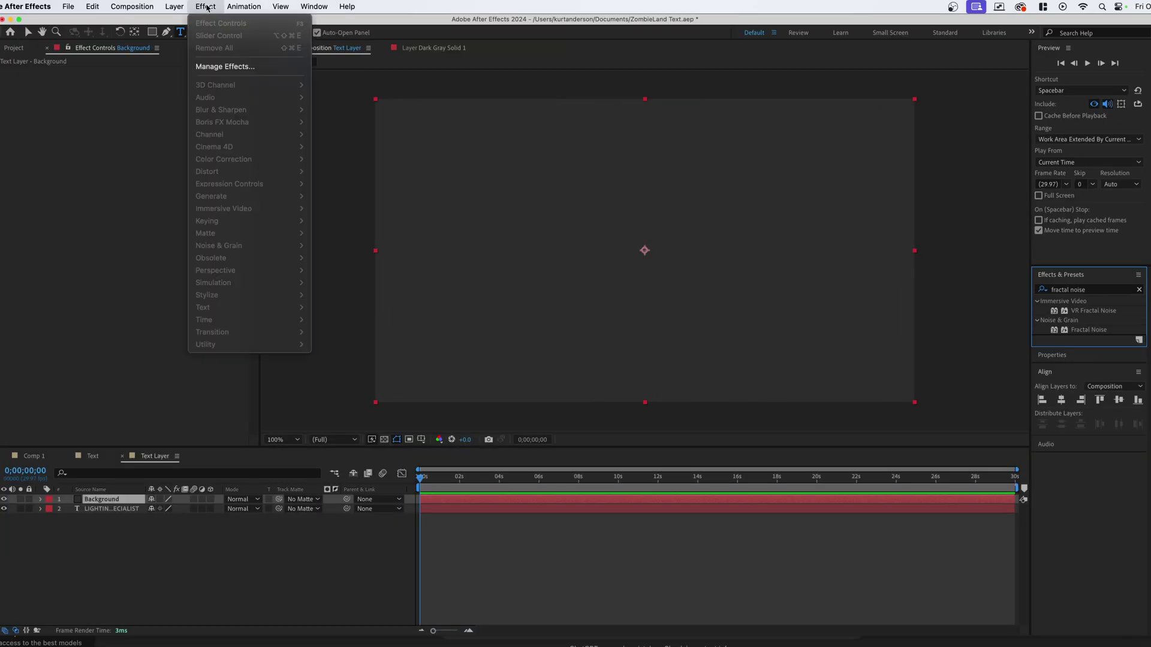
{"action": "left_click", "coordinate": [1092, 323]}
{"action": "left_click_drag", "start_coordinate": [1088, 329], "coordinate": [109, 503]}
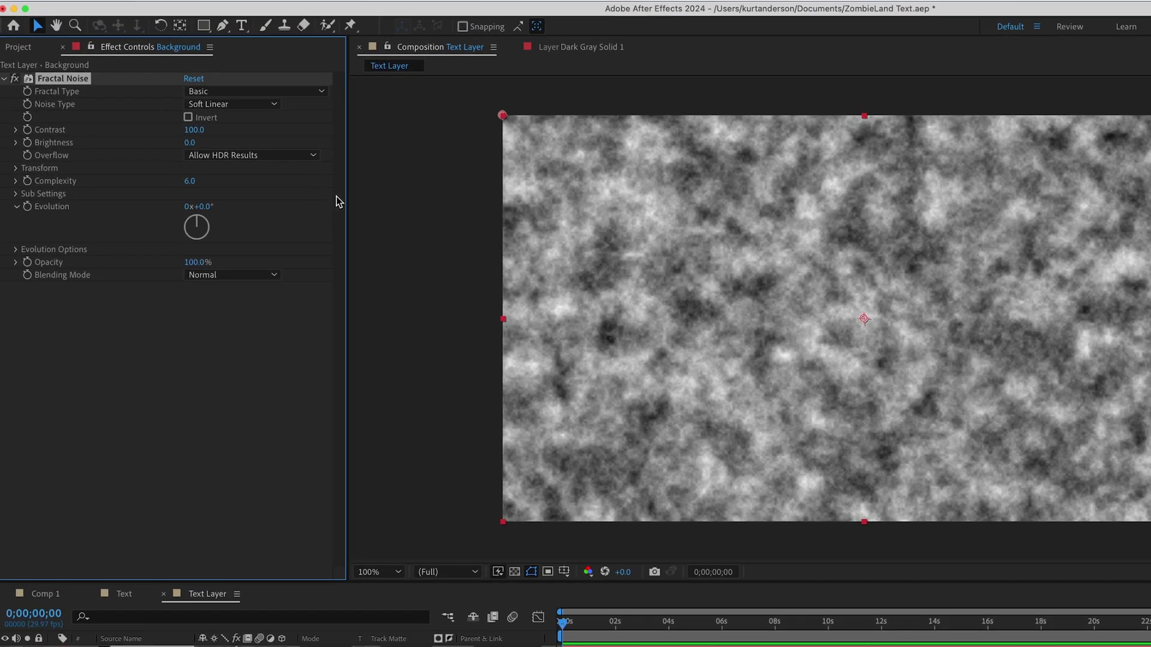
Step: Try the Rocky fractal type on the Background's Fractal Noise, and settle on Turbulent Sharp
{"action": "left_click", "coordinate": [242, 104]}
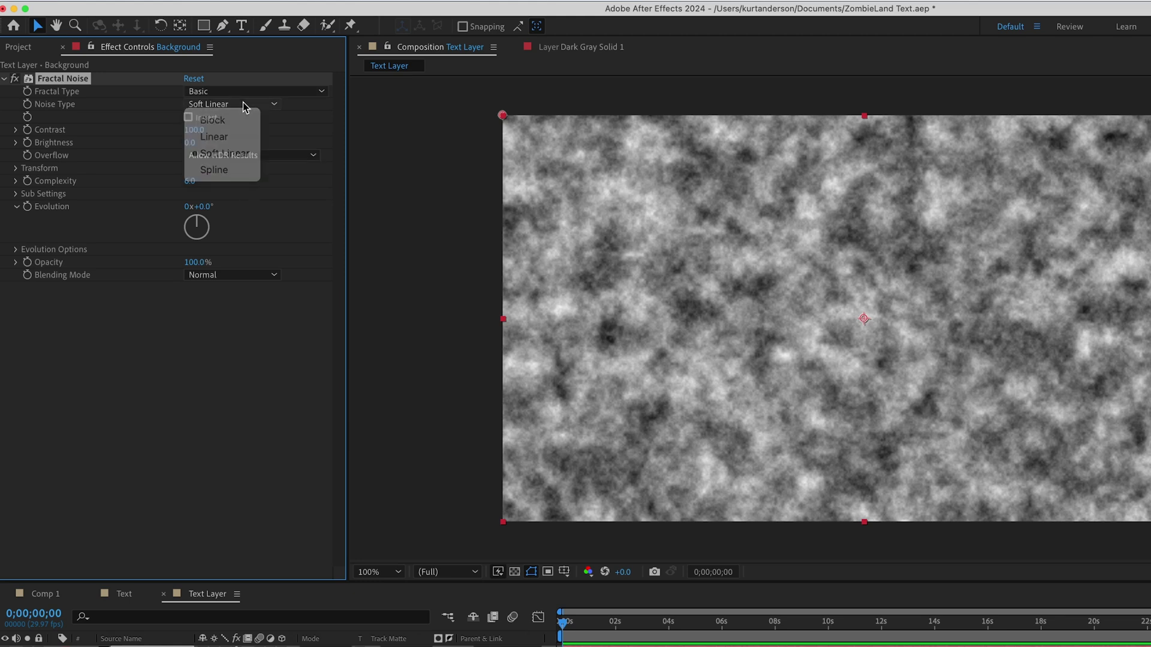
{"action": "left_click", "coordinate": [243, 91]}
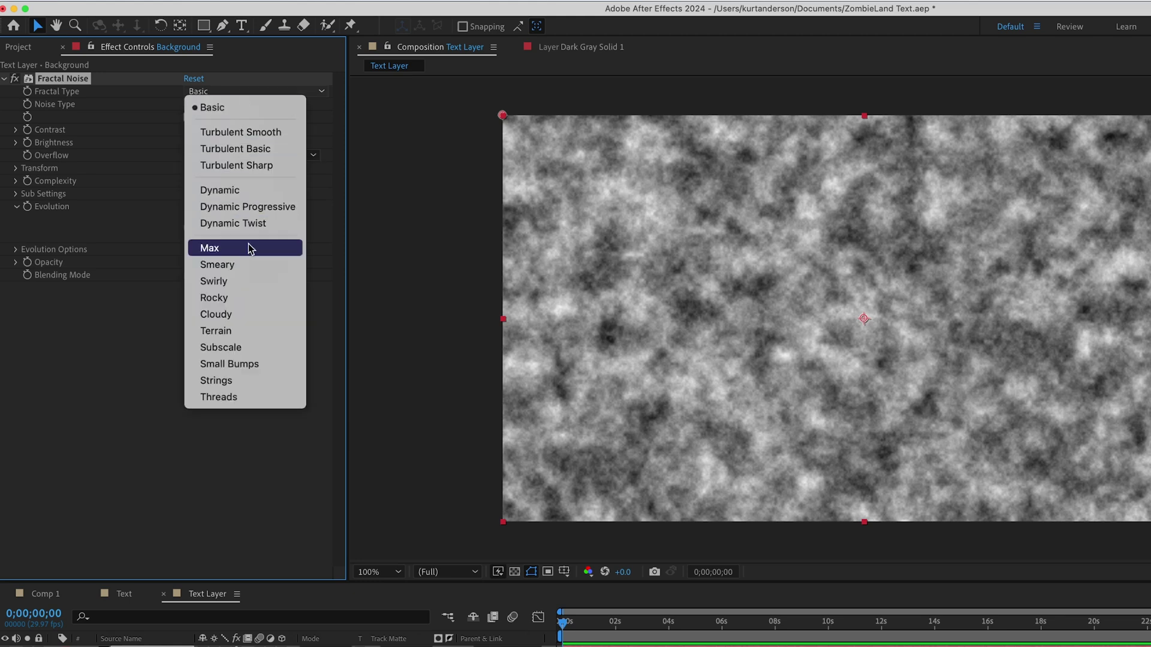
{"action": "left_click", "coordinate": [240, 298]}
{"action": "left_click", "coordinate": [256, 92]}
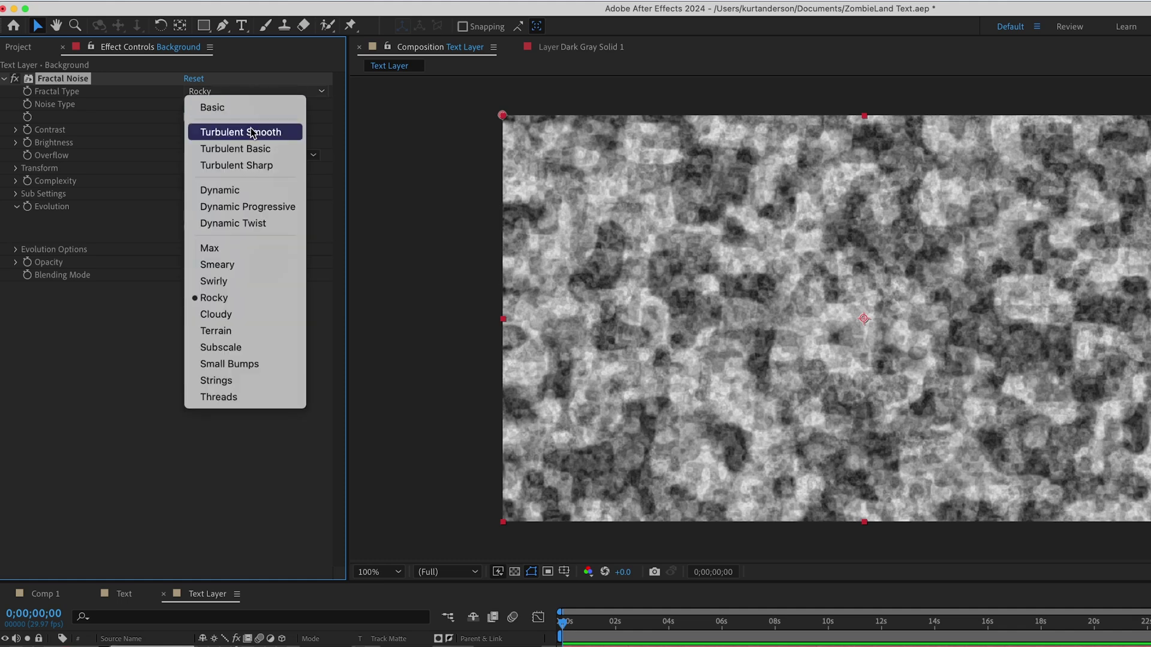
{"action": "left_click", "coordinate": [259, 166]}
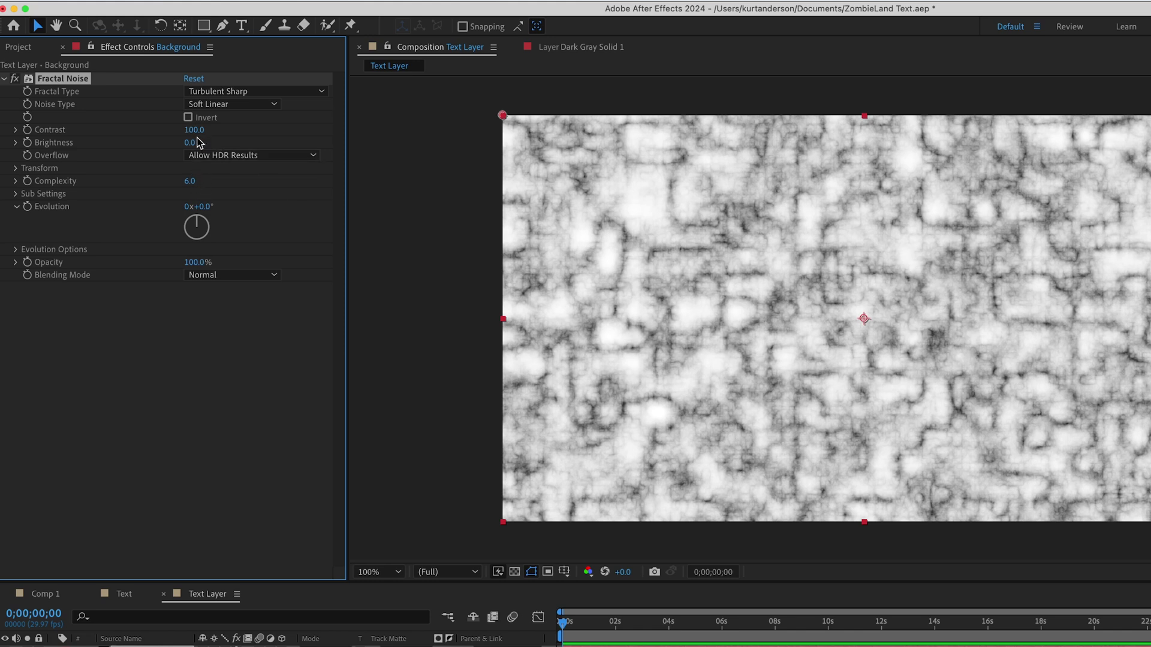
Step: Search the effects for "tritone" and apply Tritone to the Background solid beneath its Fractal Noise
{"action": "left_click", "coordinate": [104, 354]}
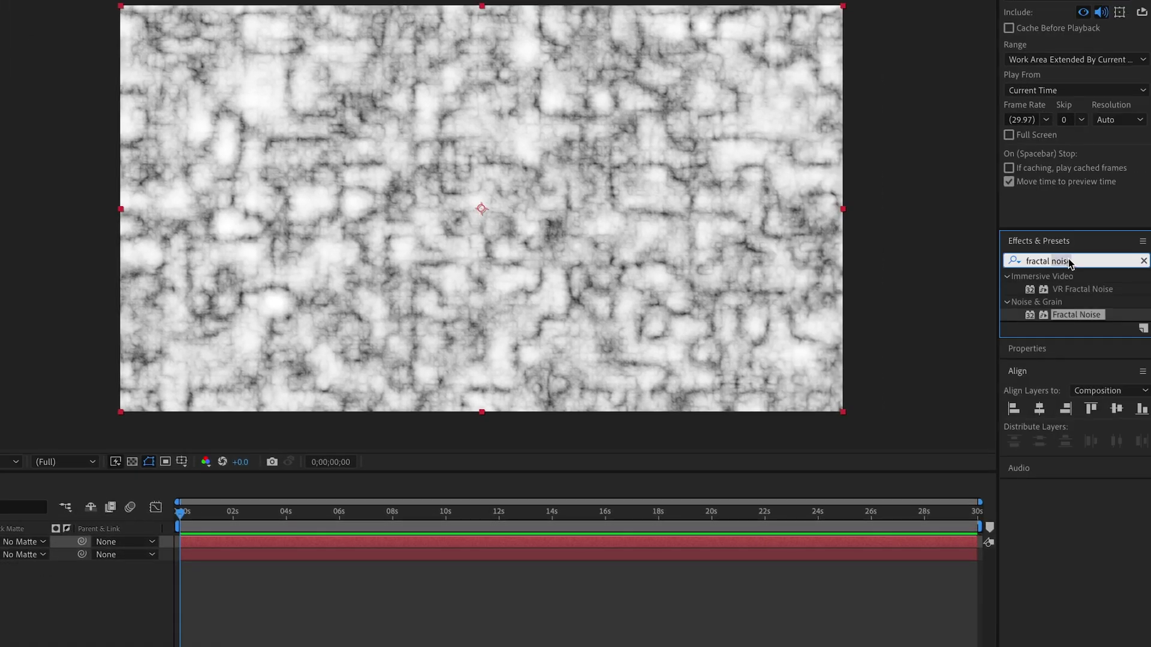
{"action": "key", "text": "BackSpace"}
{"action": "key", "text": "BackSpace"}
{"action": "key", "text": "BackSpace"}
{"action": "key", "text": "BackSpace"}
{"action": "key", "text": "BackSpace"}
{"action": "key", "text": "BackSpace"}
{"action": "key", "text": "BackSpace"}
{"action": "key", "text": "BackSpace"}
{"action": "key", "text": "BackSpace"}
{"action": "key", "text": "BackSpace"}
{"action": "key", "text": "BackSpace"}
{"action": "key", "text": "BackSpace"}
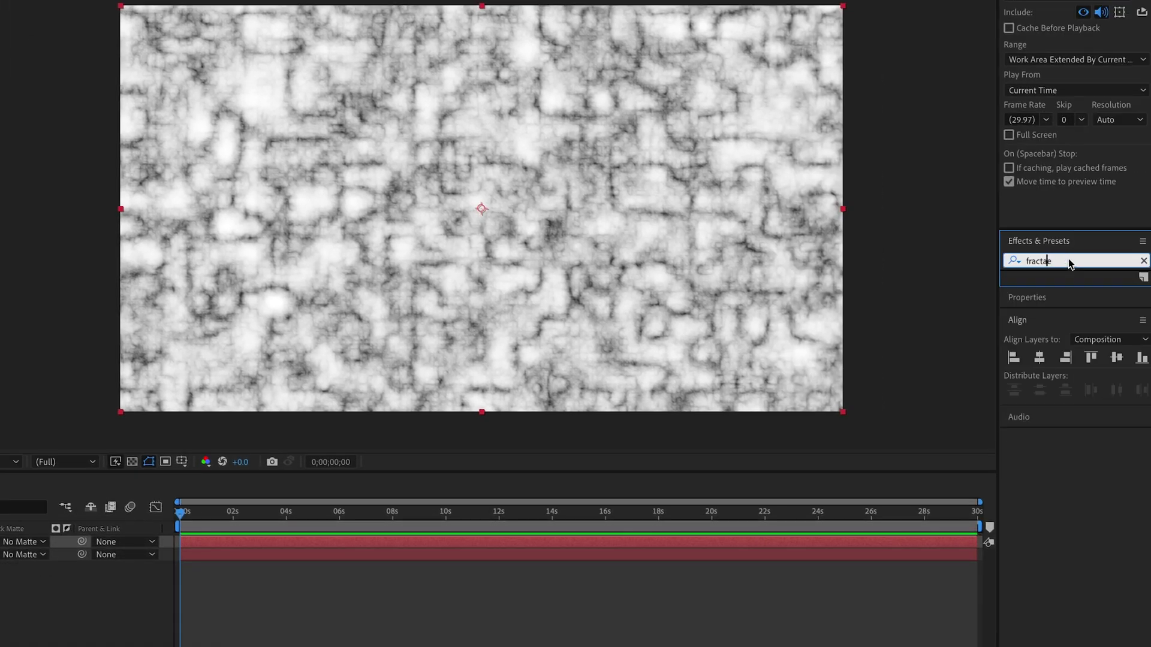
{"action": "key", "text": "BackSpace"}
{"action": "type", "text": "triton"}
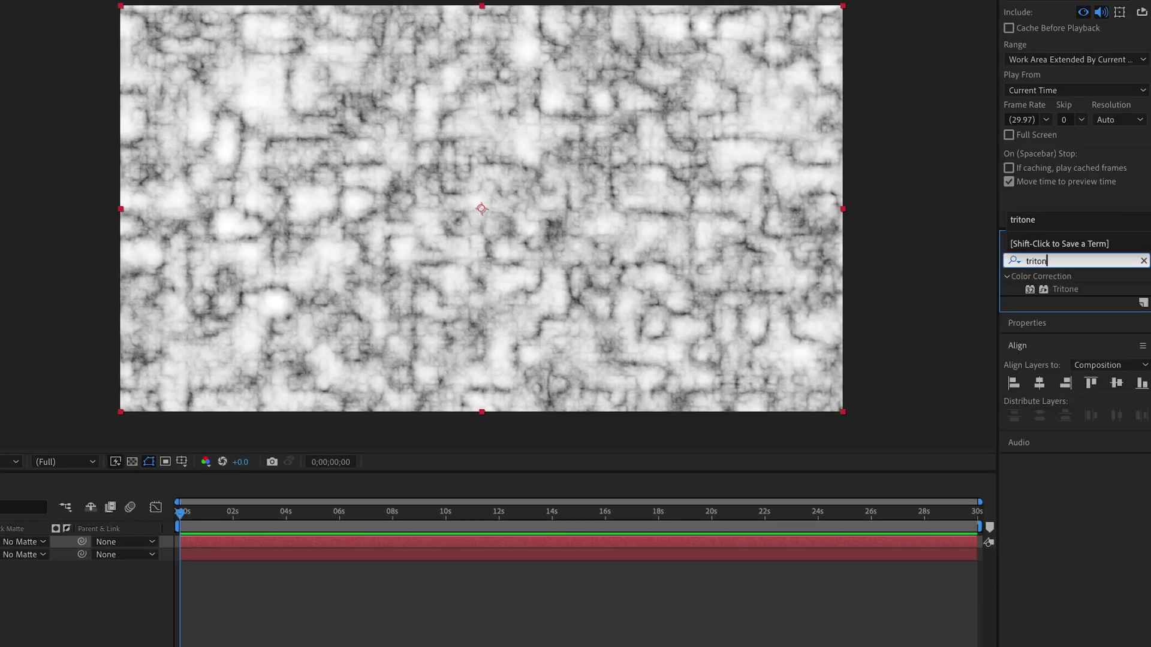
{"action": "left_click_drag", "start_coordinate": [1077, 294], "coordinate": [0, 229]}
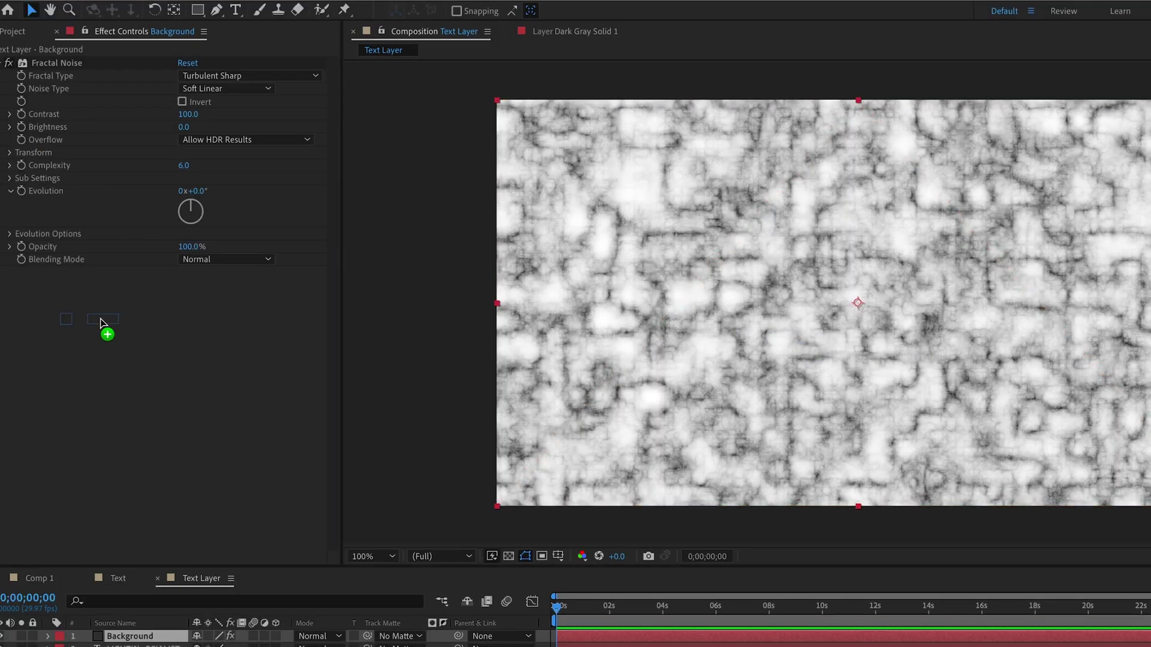
{"action": "left_click_drag", "start_coordinate": [100, 323], "coordinate": [100, 323]}
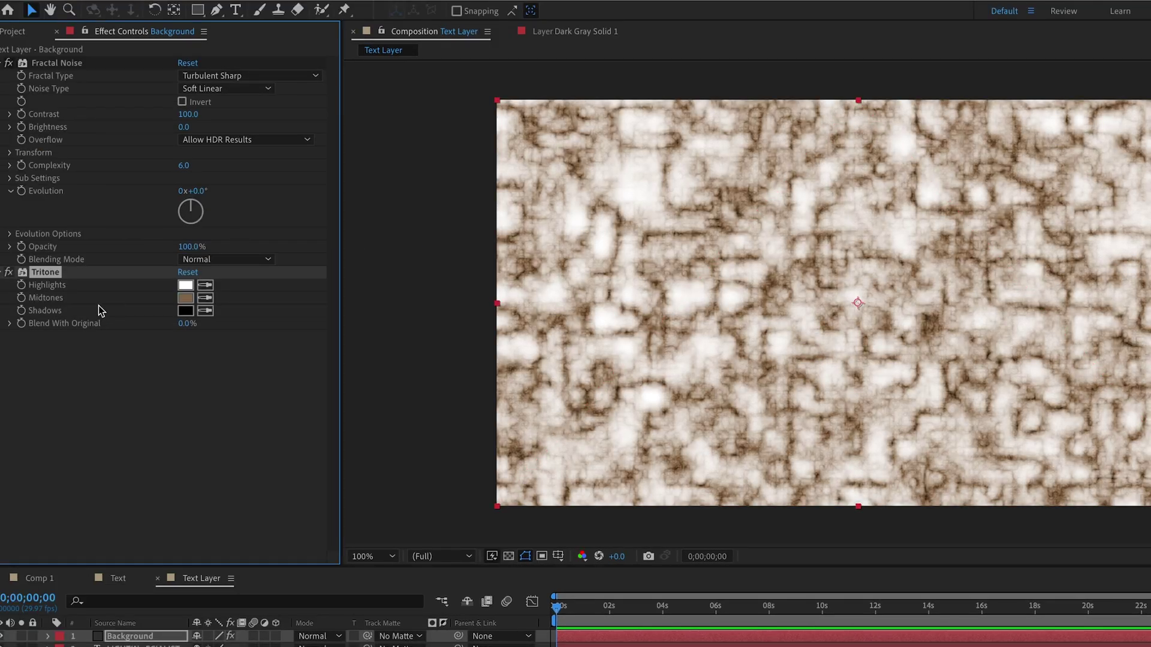
Step: Set the Background's Tritone Shadows color to the very dark gray 231C1C
{"action": "left_click", "coordinate": [185, 311]}
{"action": "left_click", "coordinate": [599, 514]}
{"action": "left_click_drag", "start_coordinate": [600, 514], "coordinate": [625, 497]}
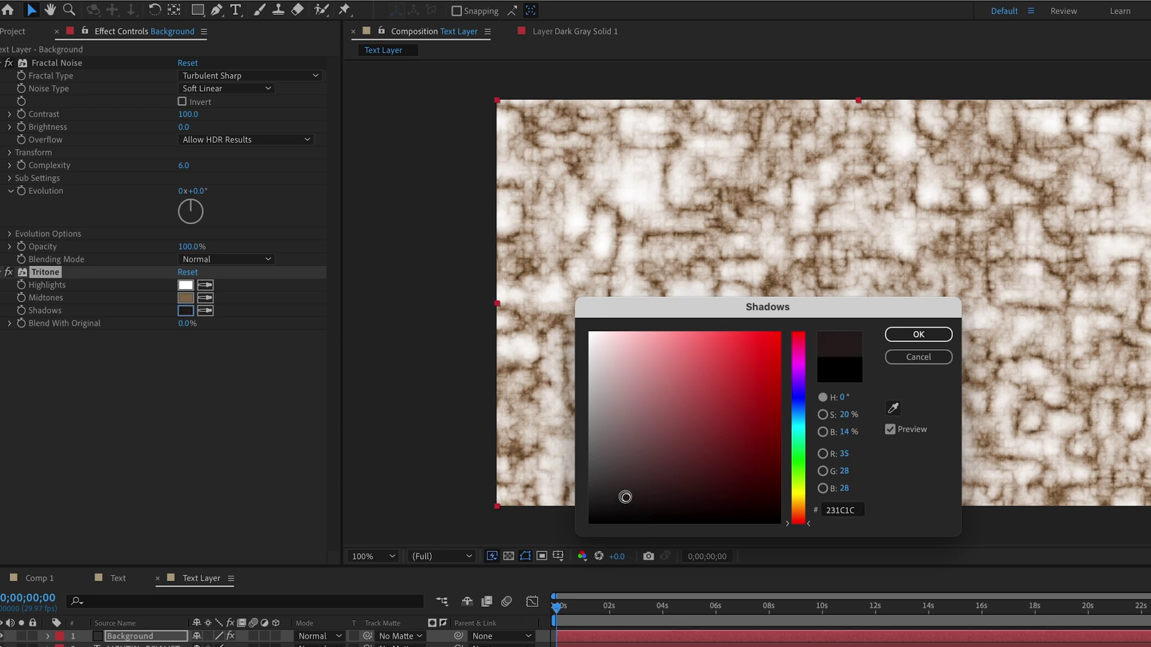
{"action": "left_click", "coordinate": [899, 338]}
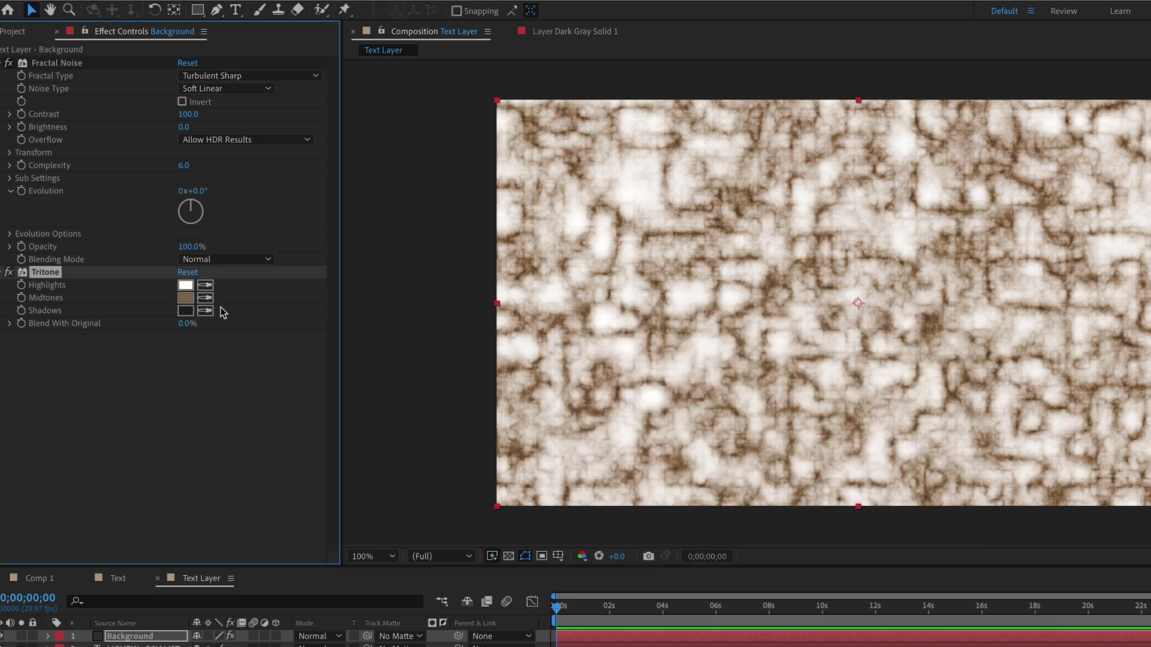
Step: Change the Background's Tritone Midtones to a saturated dark red
{"action": "left_click", "coordinate": [205, 298]}
{"action": "left_click", "coordinate": [185, 298]}
{"action": "left_click_drag", "start_coordinate": [793, 347], "coordinate": [802, 318]}
{"action": "mouse_move", "coordinate": [722, 337]}
{"action": "left_mouse_down"}
{"action": "mouse_move", "coordinate": [783, 355]}
{"action": "mouse_move", "coordinate": [789, 410]}
{"action": "left_mouse_up"}
{"action": "left_click", "coordinate": [920, 334]}
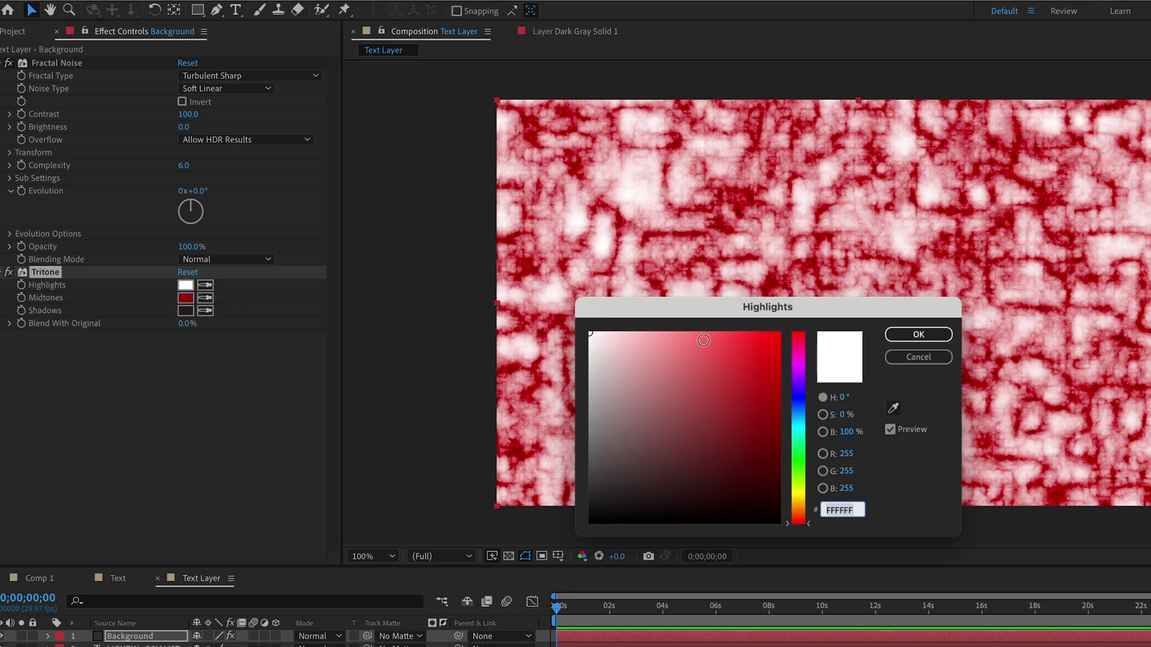
Step: Try F94848 as the Tritone Highlights color, and settle on the darker red C13535
{"action": "left_click", "coordinate": [719, 335]}
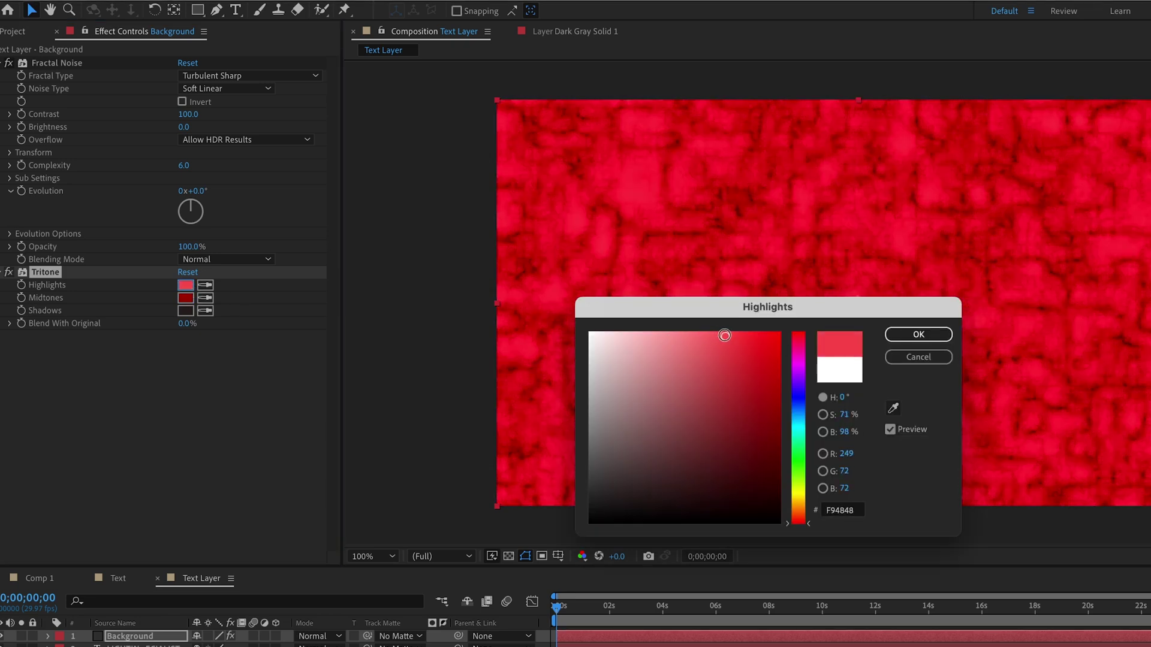
{"action": "left_click", "coordinate": [921, 335]}
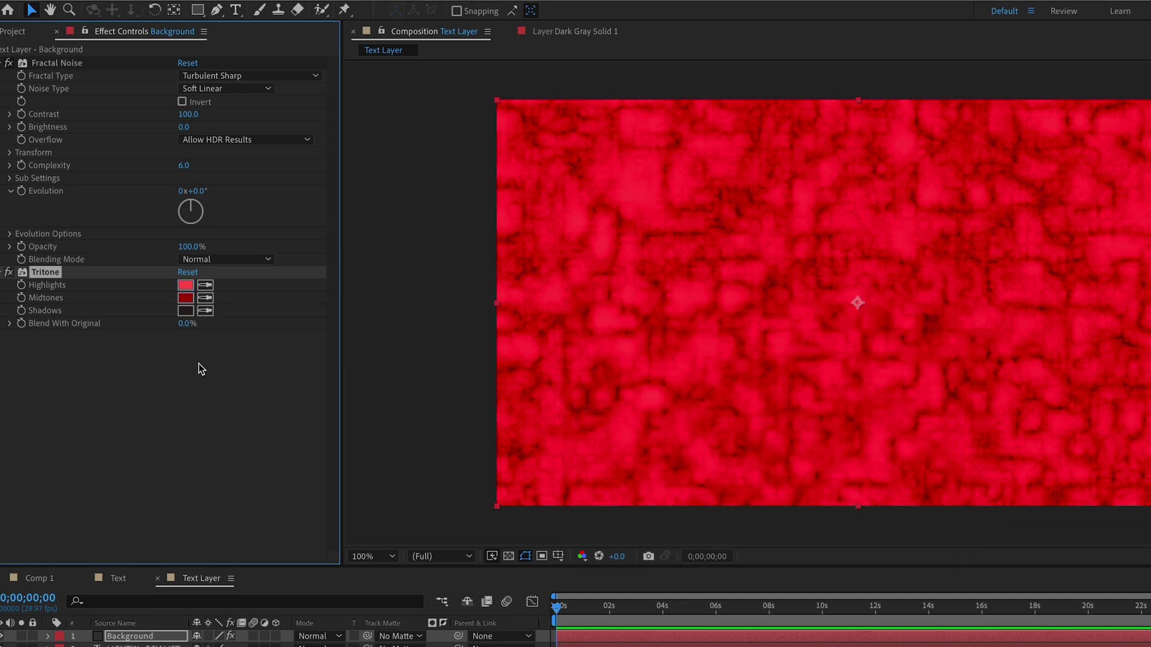
{"action": "left_click", "coordinate": [186, 285]}
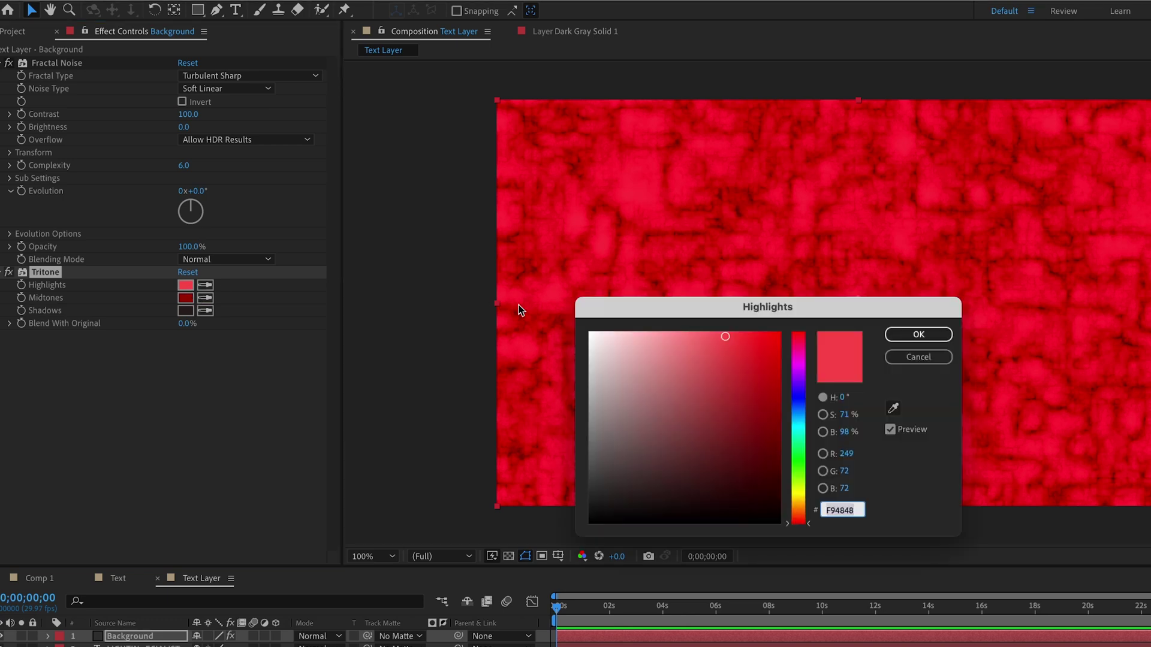
{"action": "left_click_drag", "start_coordinate": [728, 336], "coordinate": [728, 375]}
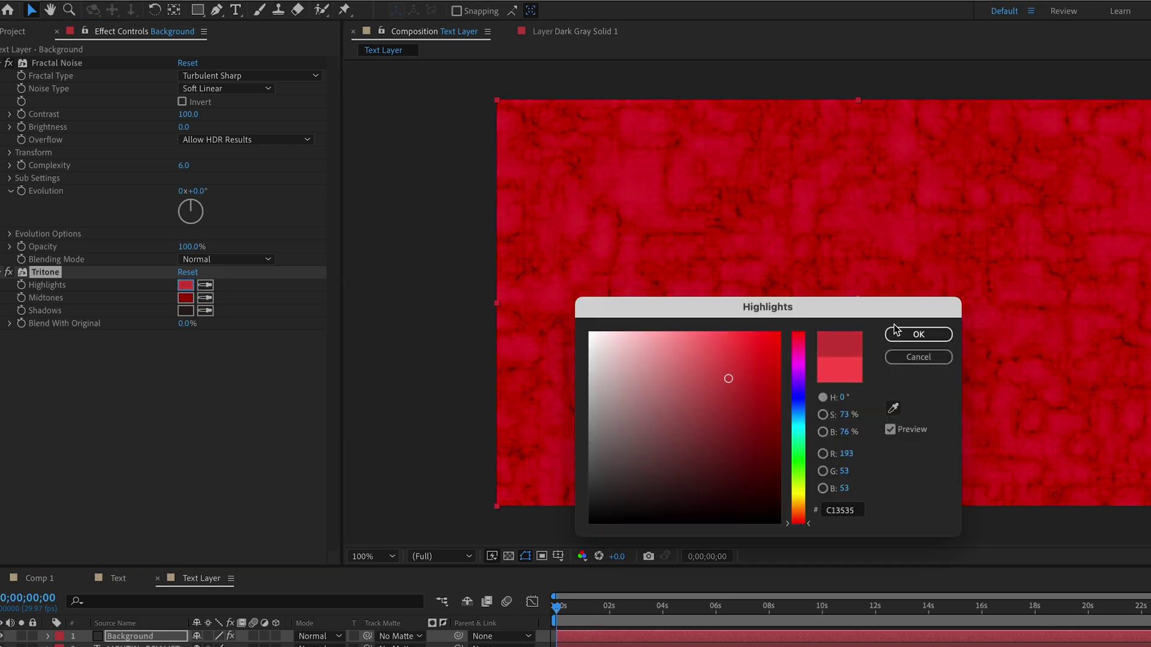
{"action": "left_click", "coordinate": [918, 334]}
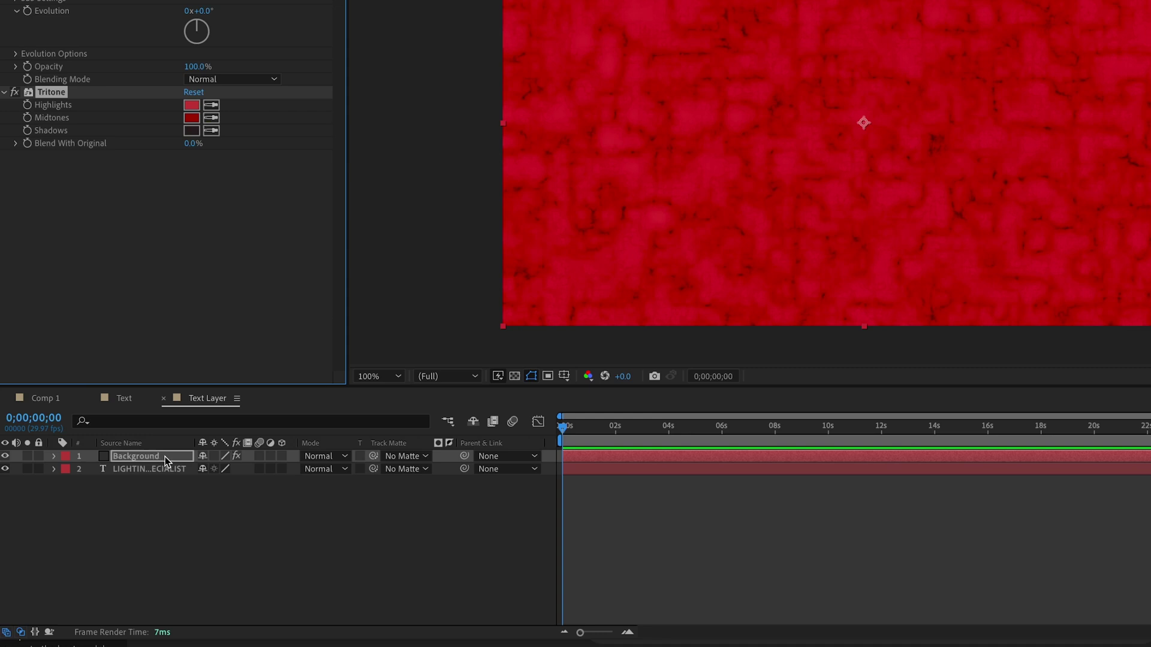
Step: Move the Background layer below the LIGHTING SPECIALIST text and use that text as the Background's track matte
{"action": "left_click_drag", "start_coordinate": [161, 547], "coordinate": [160, 562]}
{"action": "left_click_drag", "start_coordinate": [162, 471], "coordinate": [166, 472]}
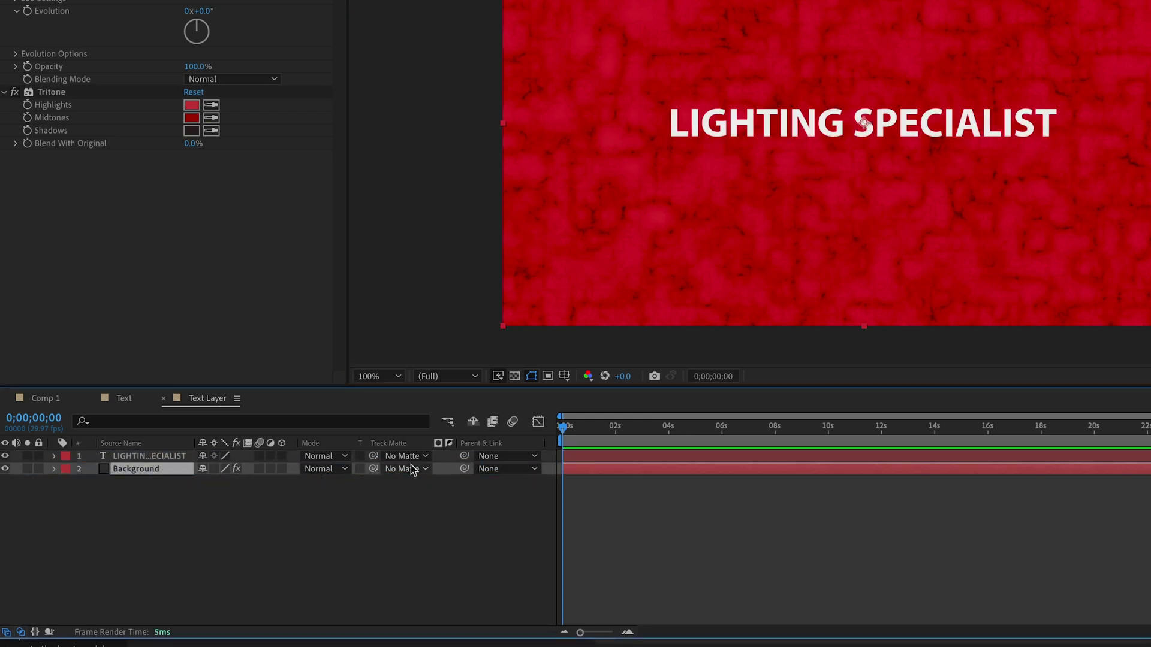
{"action": "left_click", "coordinate": [20, 633]}
{"action": "left_click", "coordinate": [20, 633]}
{"action": "left_click", "coordinate": [21, 632]}
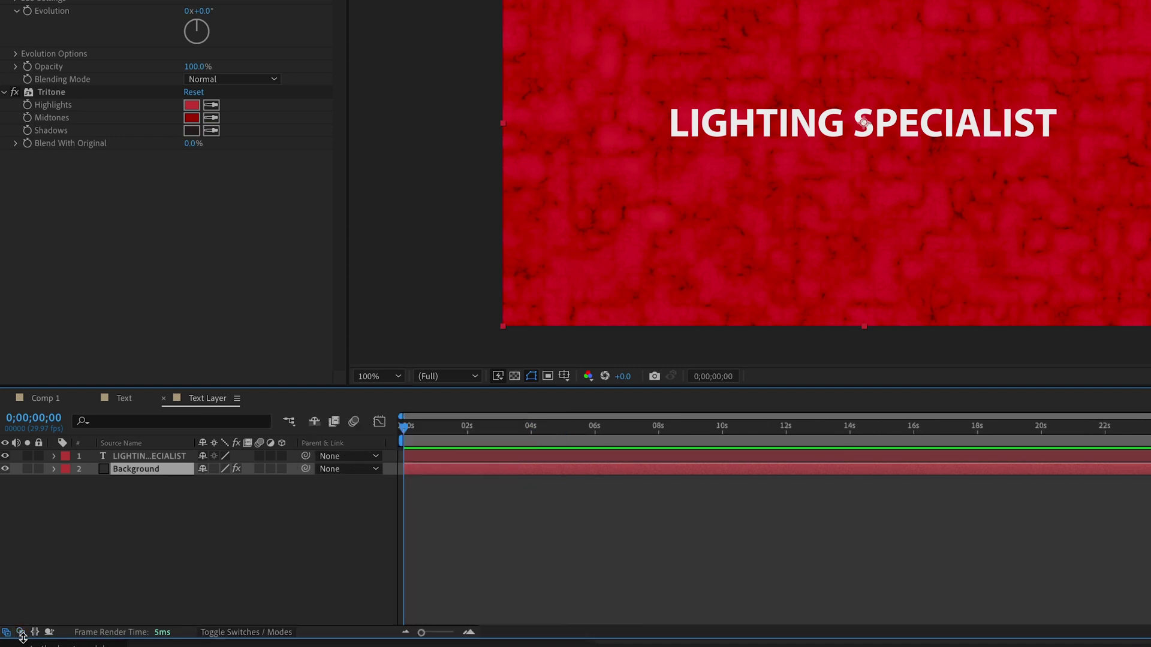
{"action": "left_click", "coordinate": [21, 632]}
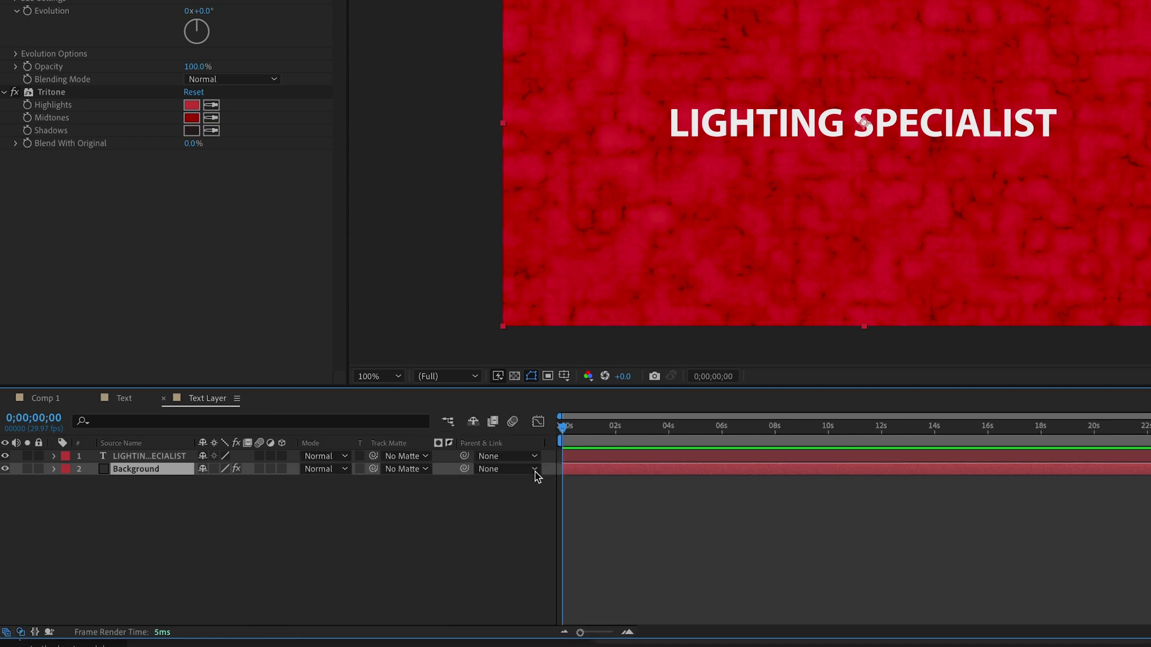
{"action": "left_click", "coordinate": [421, 473]}
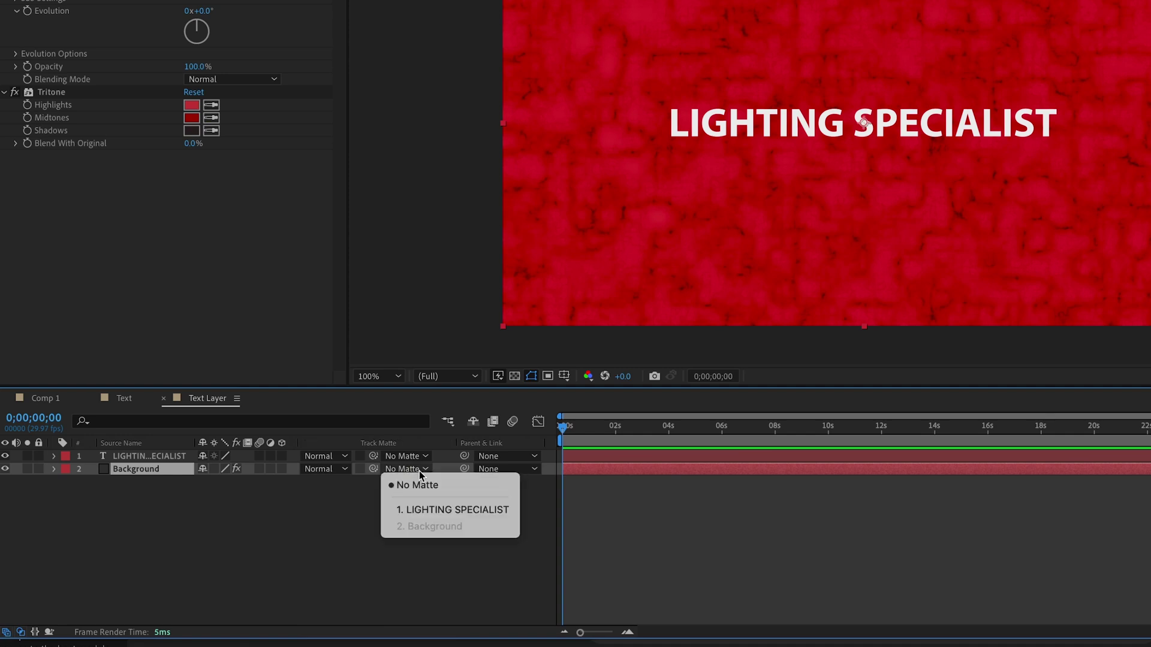
{"action": "left_click", "coordinate": [426, 510]}
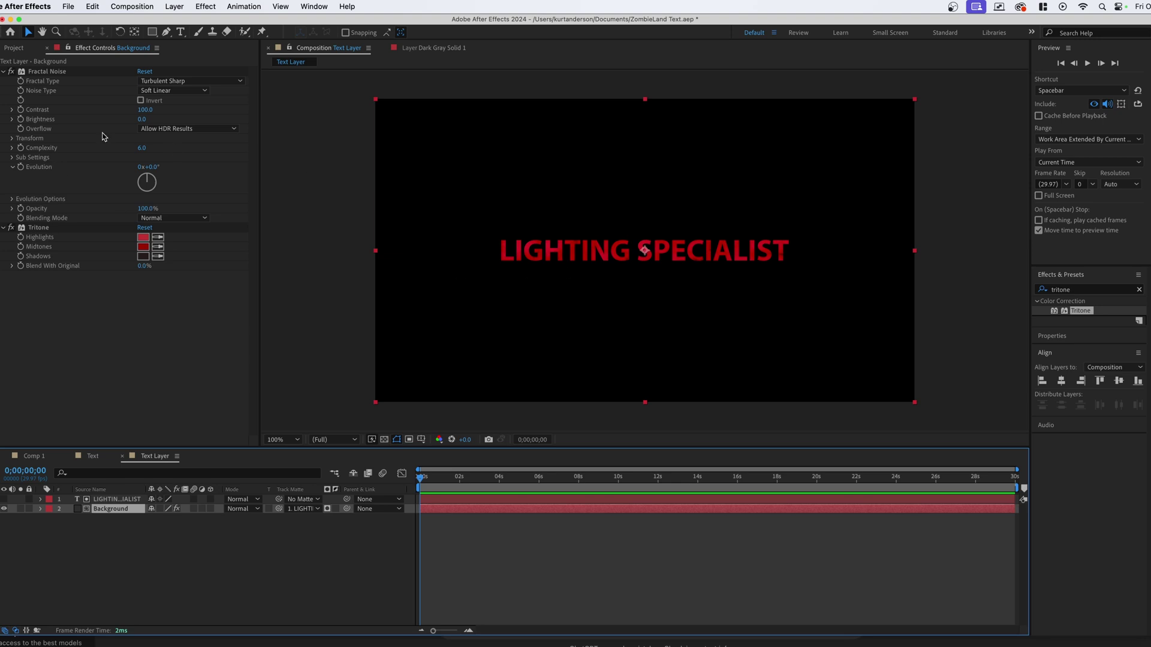
Step: Set the Fractal Noise Scale to 54.3, temporarily disabling the Background's track matte to judge the full texture
{"action": "left_click", "coordinate": [12, 138]}
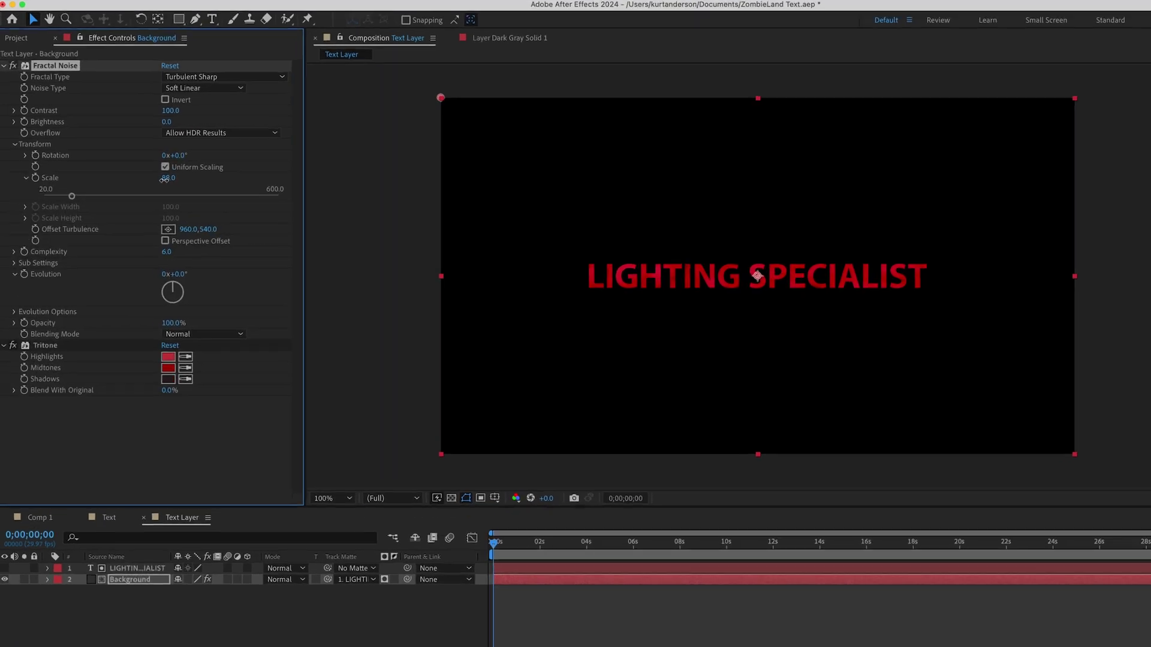
{"action": "left_click_drag", "start_coordinate": [145, 167], "coordinate": [115, 169]}
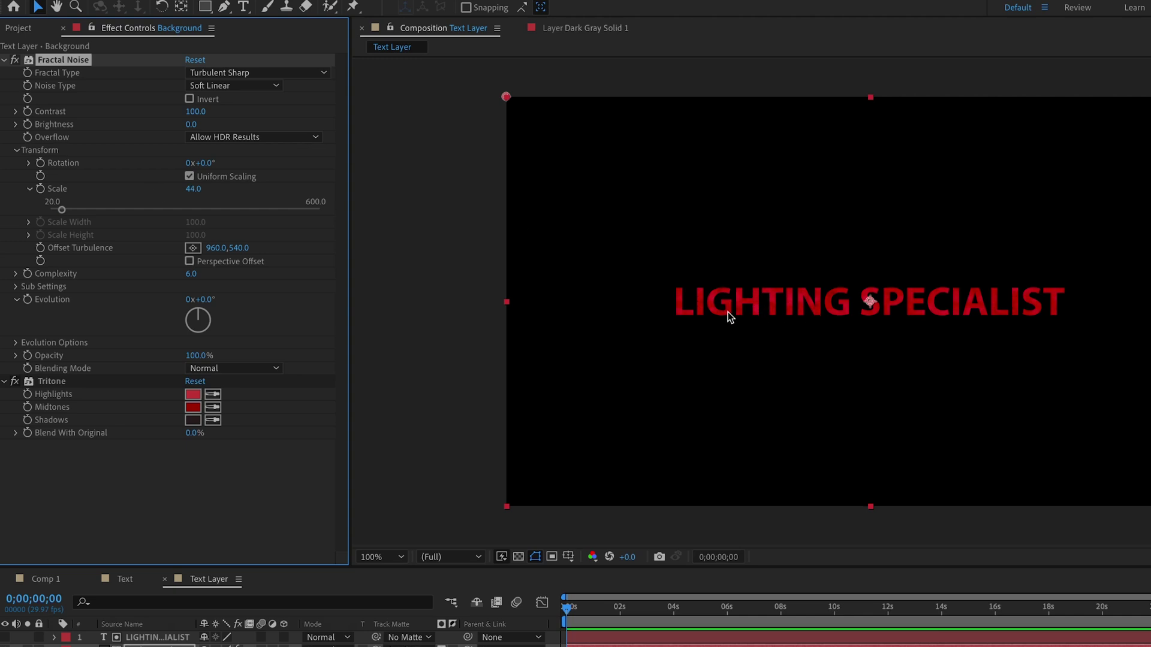
{"action": "left_click", "coordinate": [389, 624]}
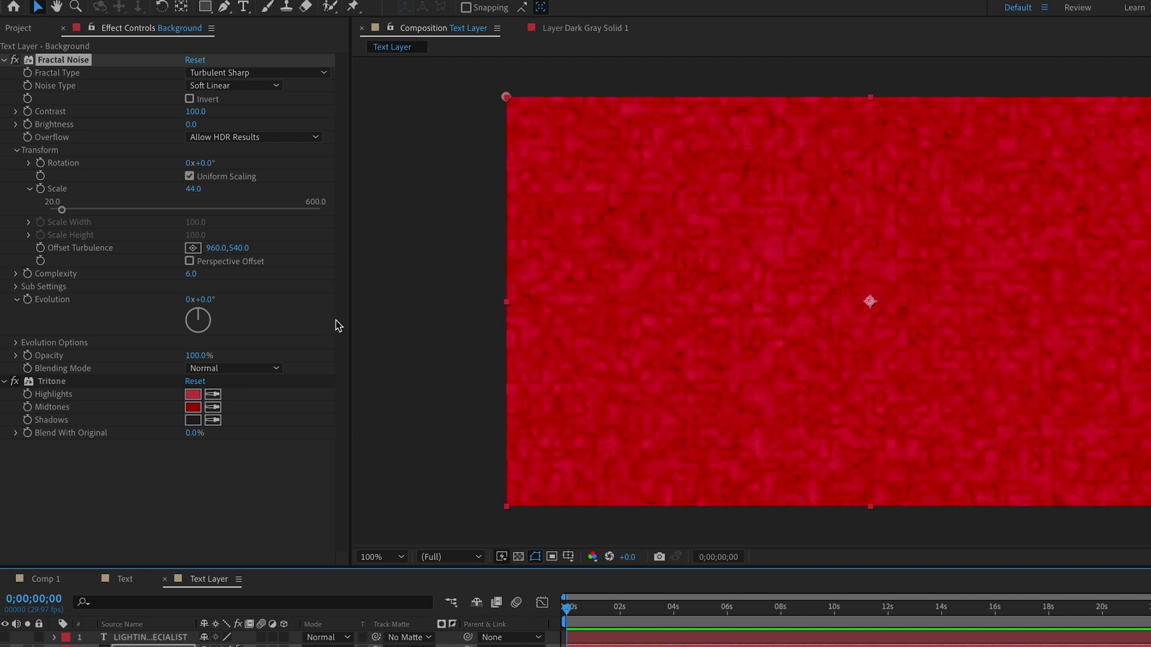
{"action": "left_click_drag", "start_coordinate": [61, 209], "coordinate": [18, 214]}
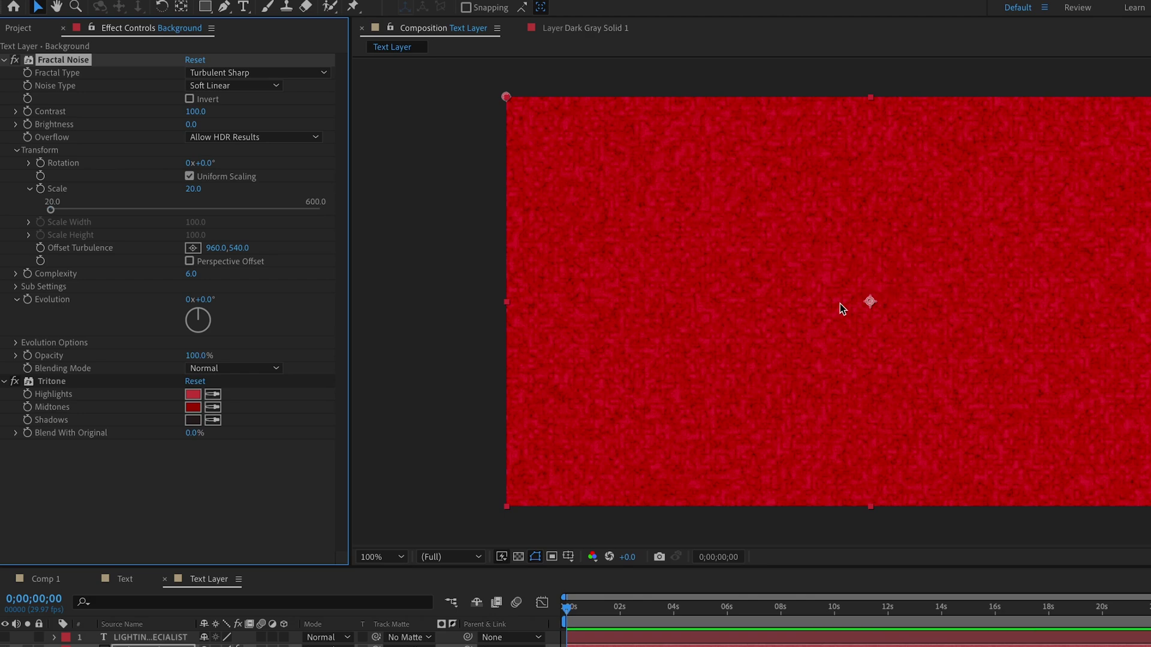
{"action": "left_click_drag", "start_coordinate": [50, 210], "coordinate": [67, 209]}
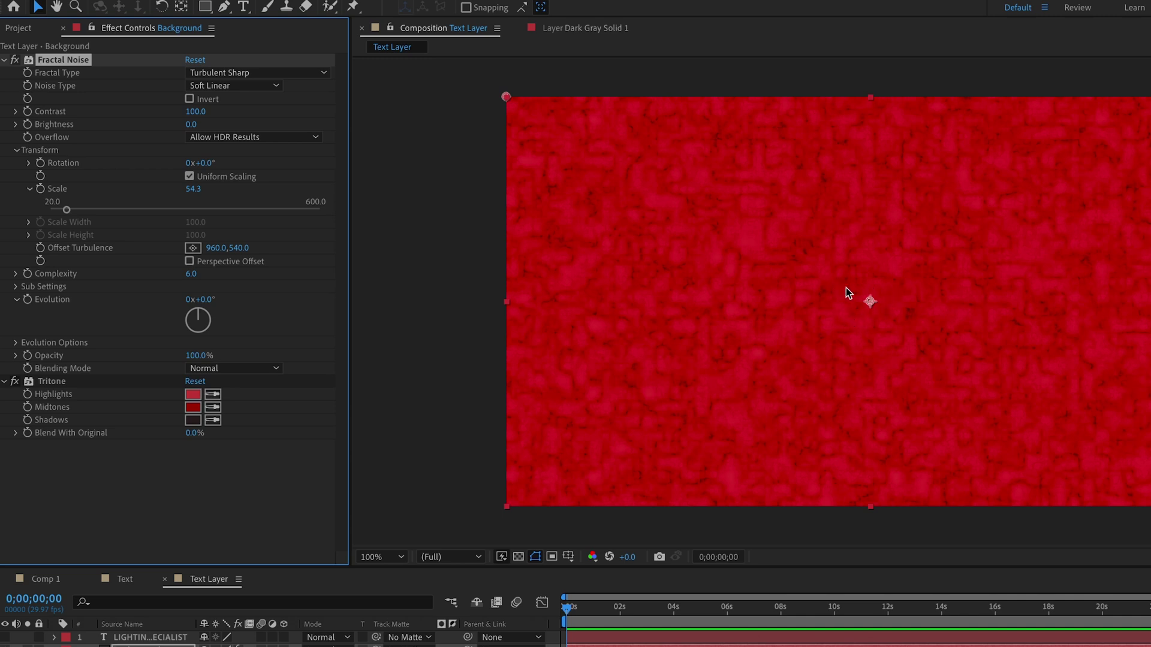
{"action": "left_click", "coordinate": [410, 645]}
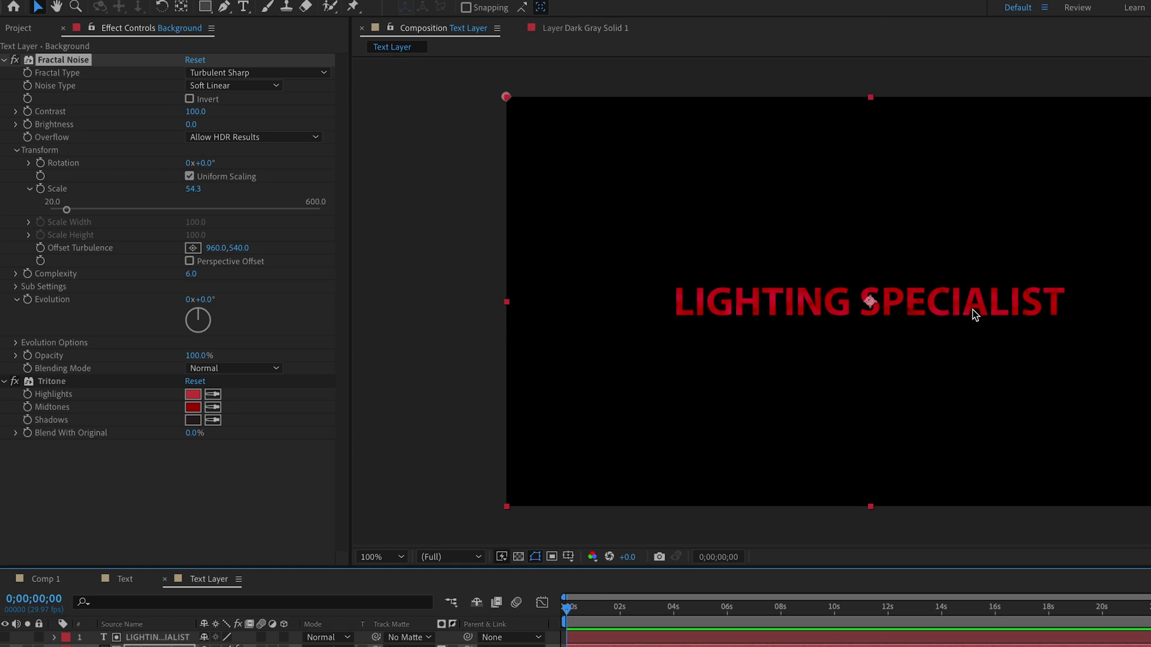
Step: Make the LIGHTING SPECIALIST text layer 3D and enable per-character 3D for it
{"action": "key", "text": "ctrl+shift+a"}
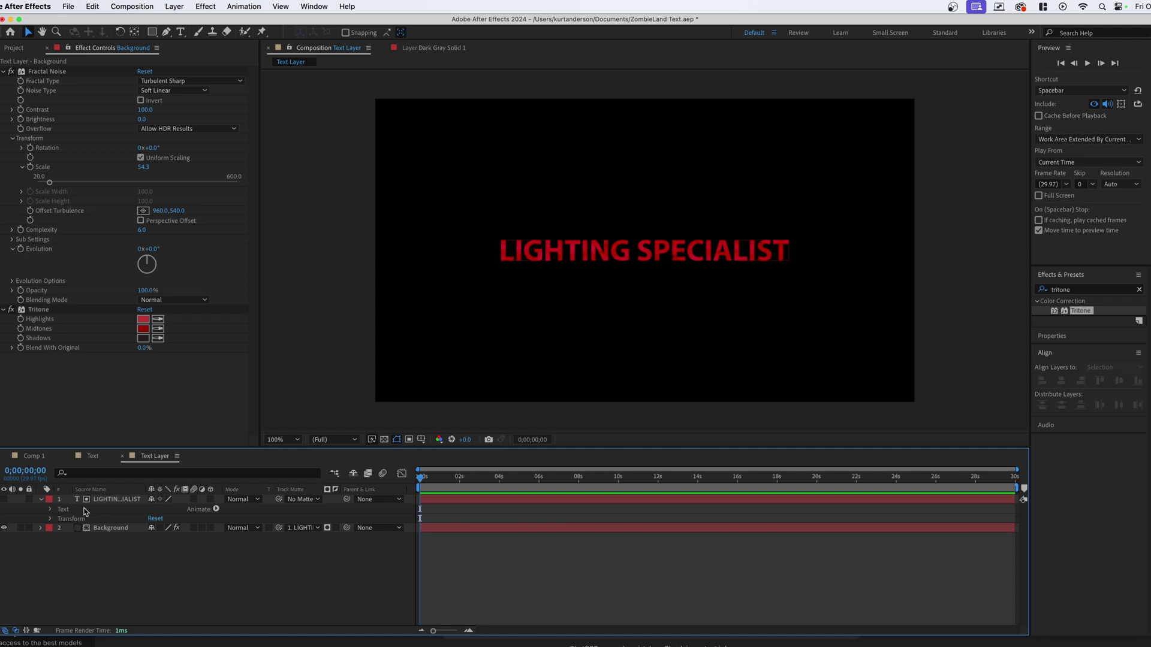
{"action": "left_click", "coordinate": [83, 510]}
{"action": "left_click", "coordinate": [215, 510]}
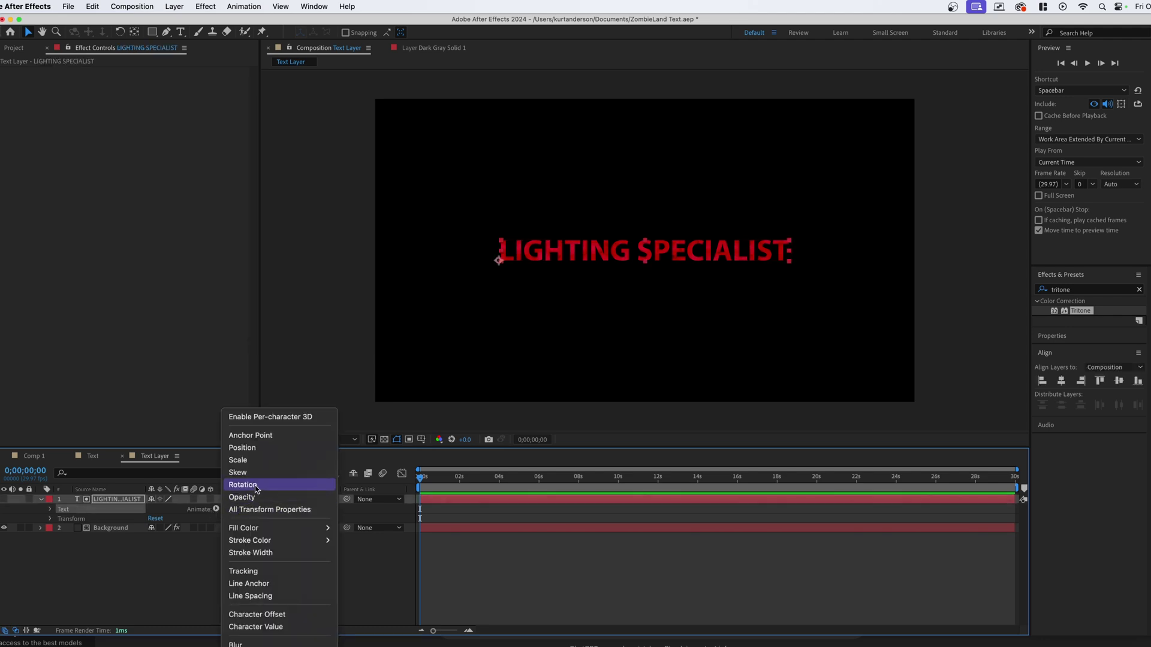
{"action": "left_click", "coordinate": [75, 563]}
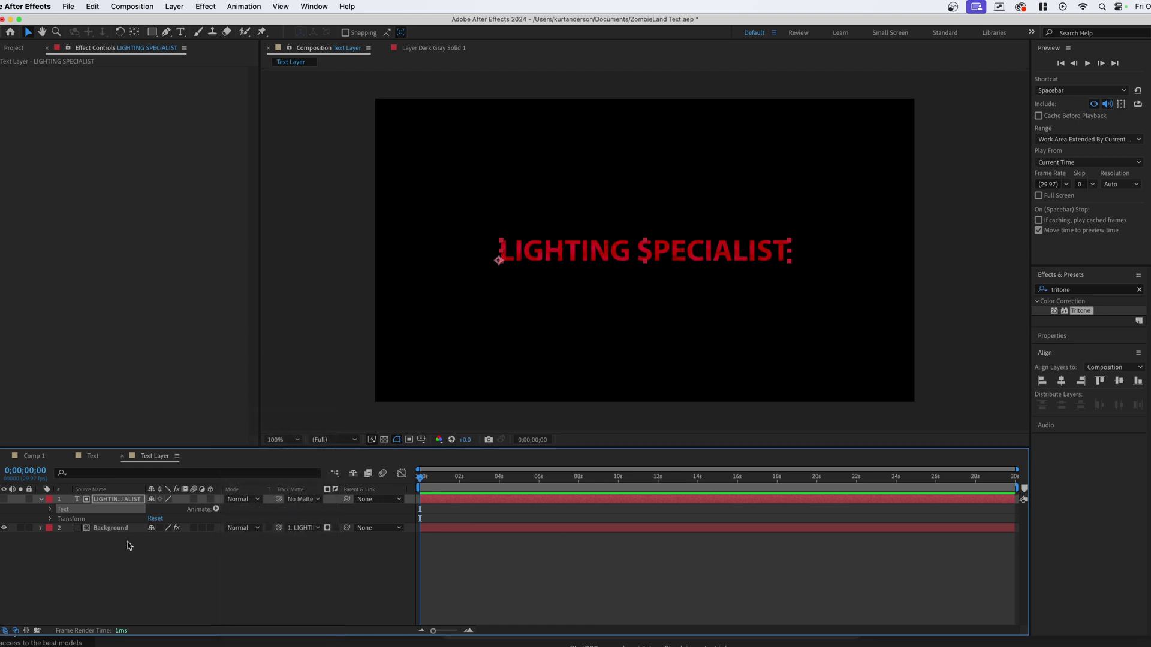
{"action": "left_click", "coordinate": [210, 499]}
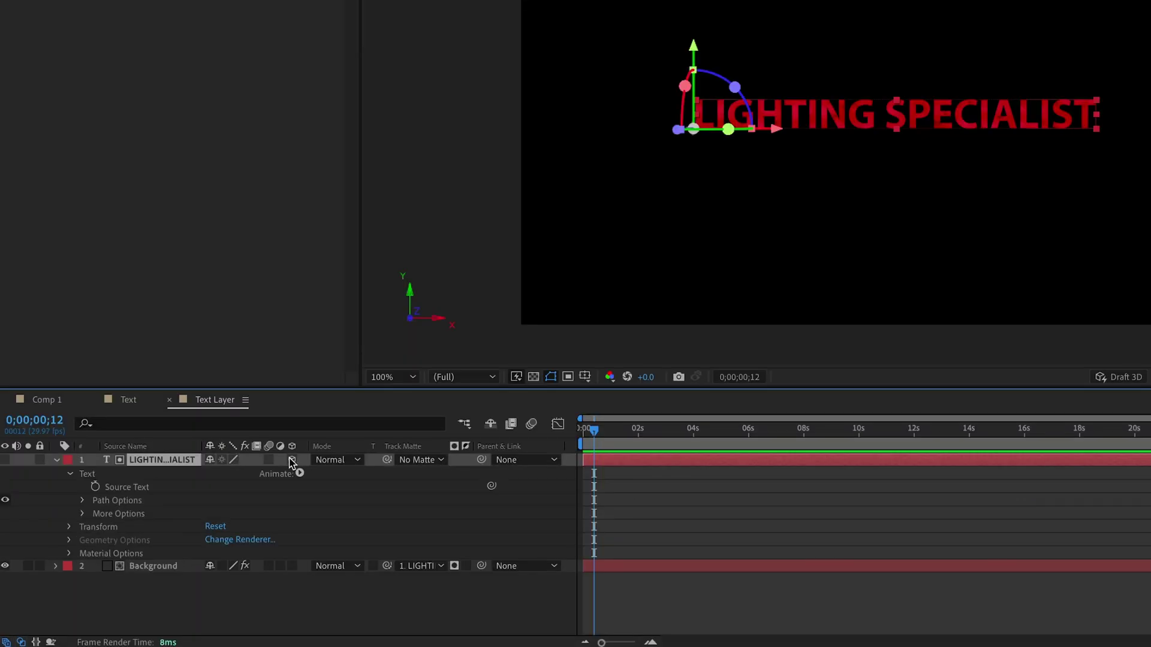
{"action": "left_click", "coordinate": [299, 473]}
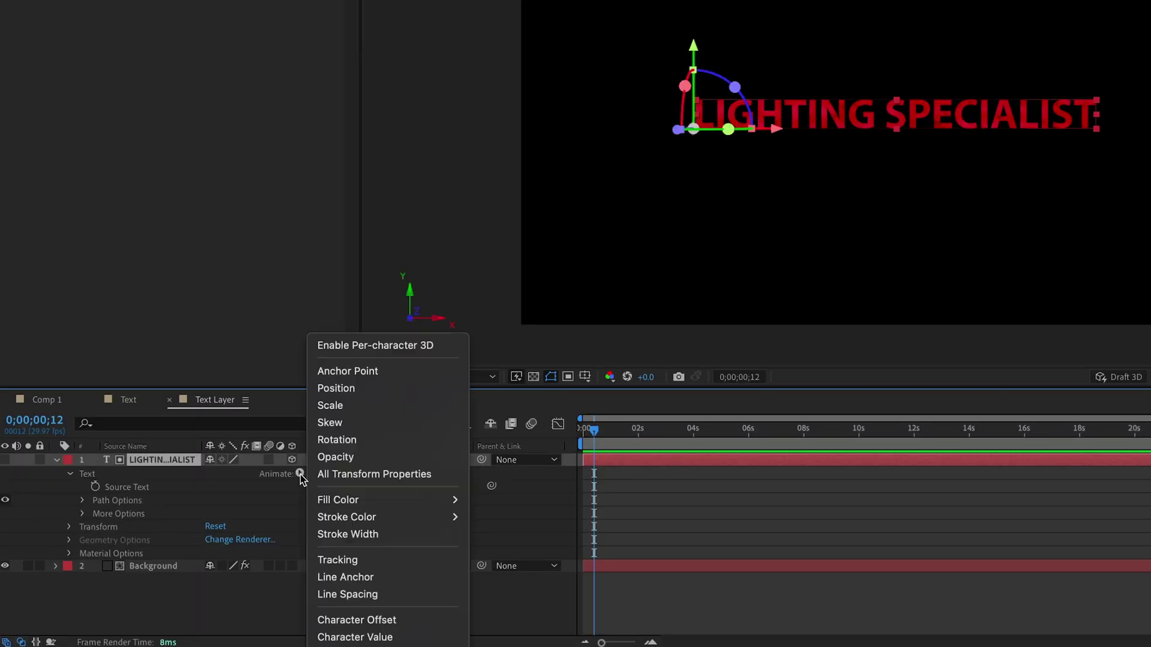
{"action": "left_click", "coordinate": [381, 346]}
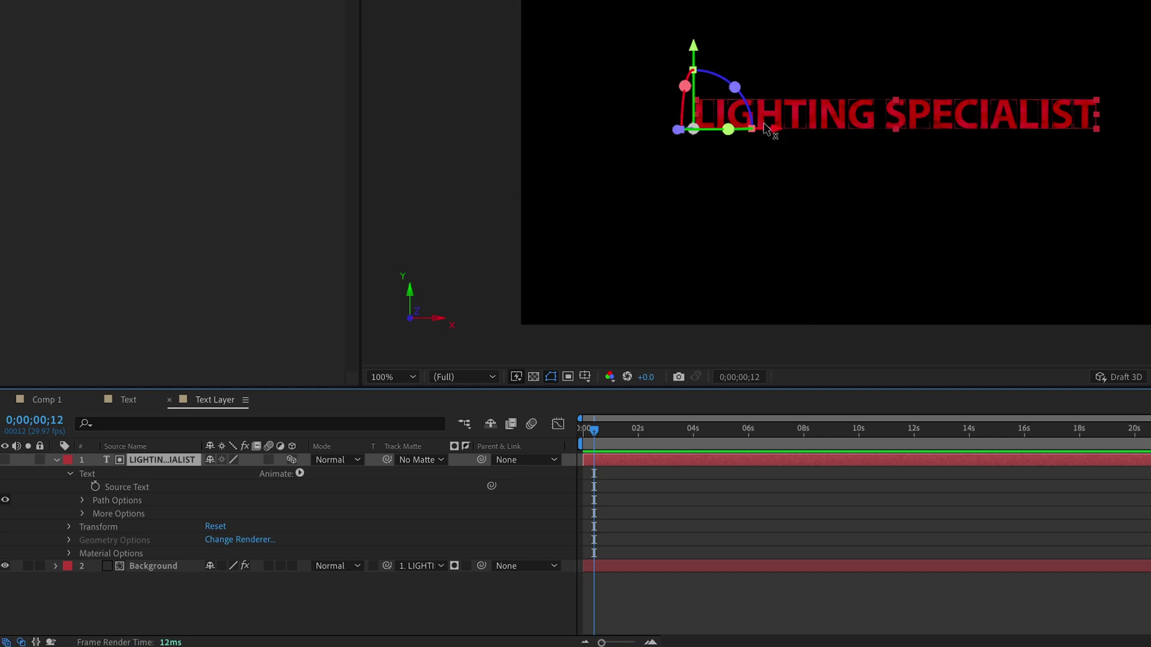
Step: Add a Rotation animator to the LIGHTING SPECIALIST text and rename the animator "rotation"
{"action": "left_click", "coordinate": [300, 474]}
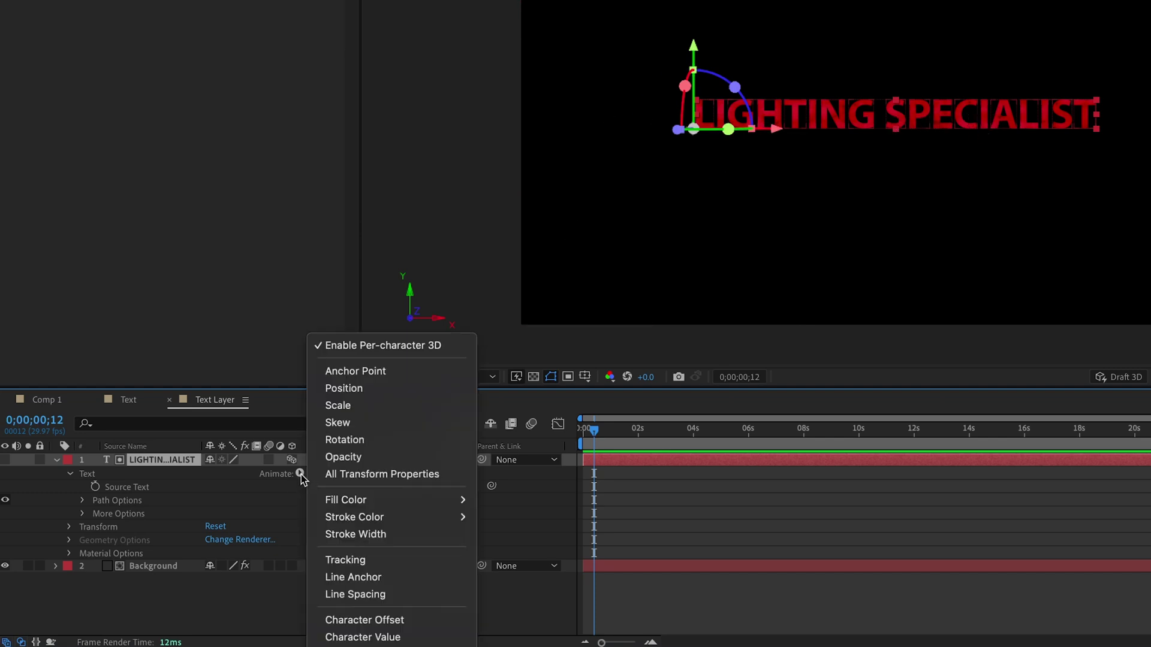
{"action": "left_click", "coordinate": [369, 440]}
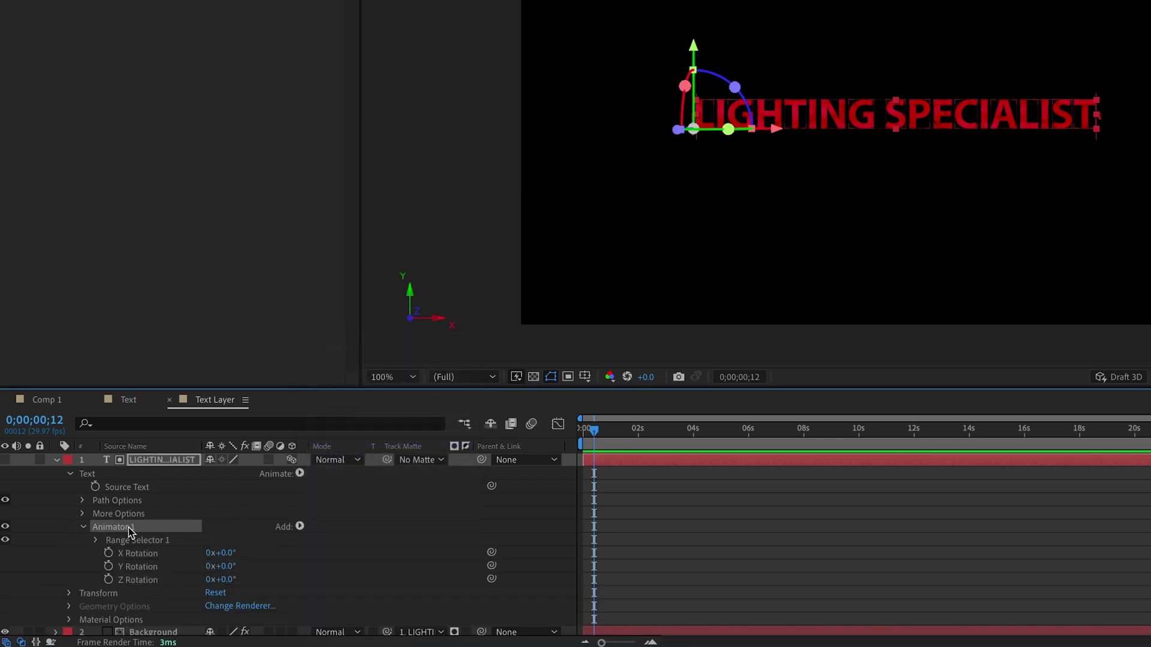
{"action": "right_click", "coordinate": [128, 528]}
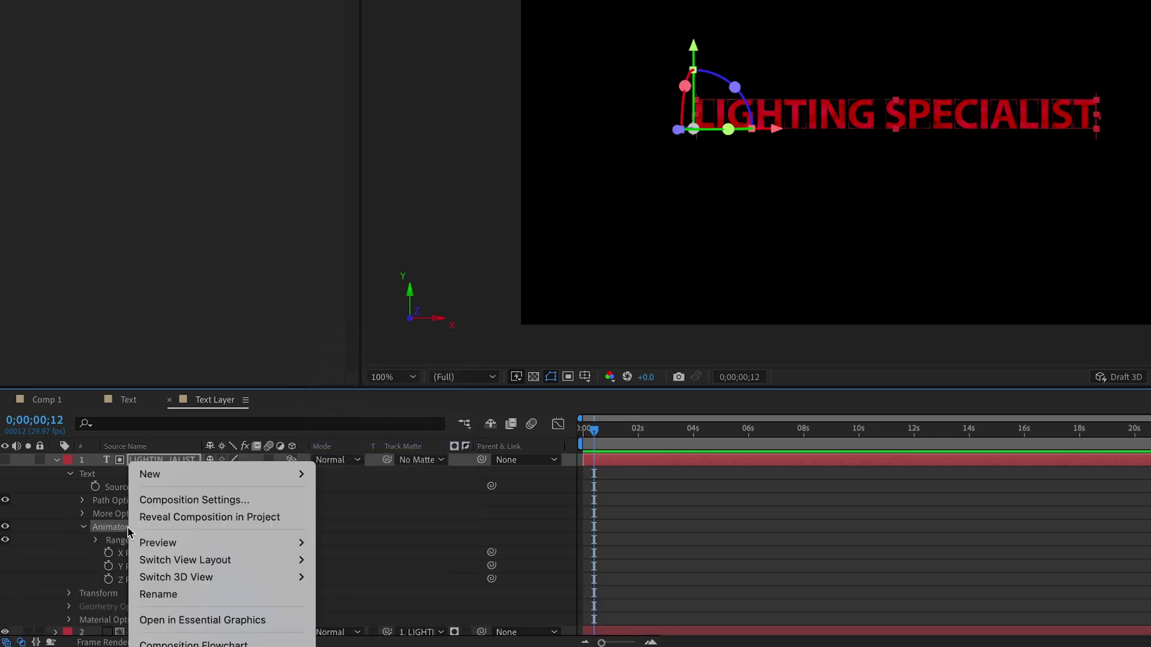
{"action": "left_click", "coordinate": [195, 594]}
{"action": "type", "text": "rotation"}
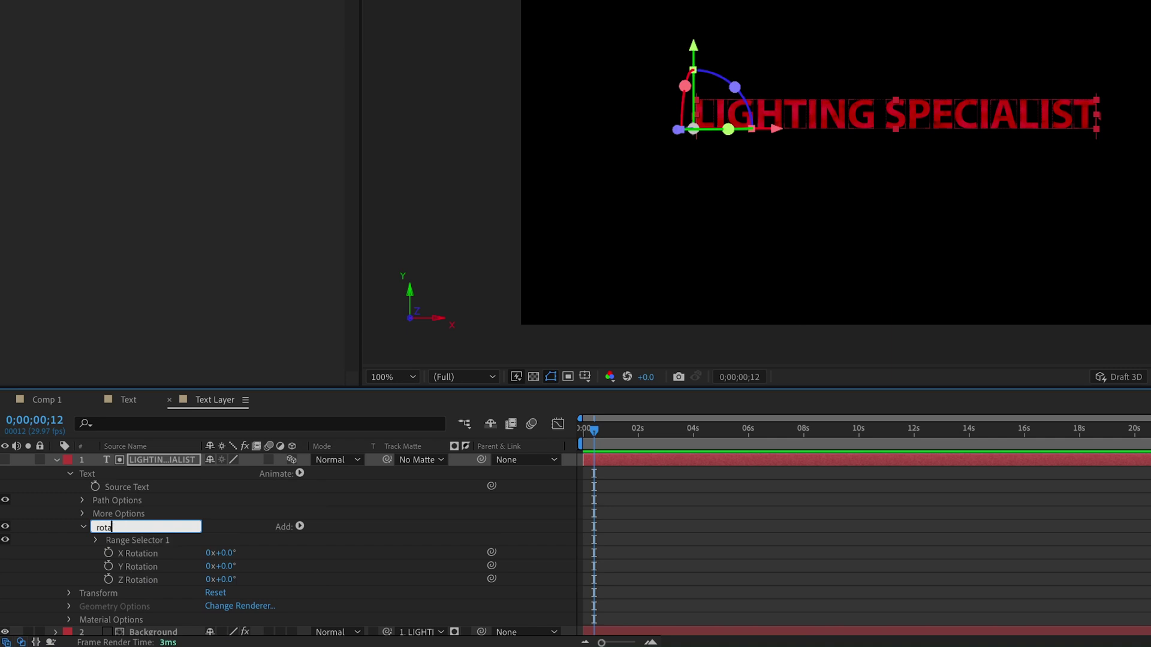
{"action": "key", "text": "Return"}
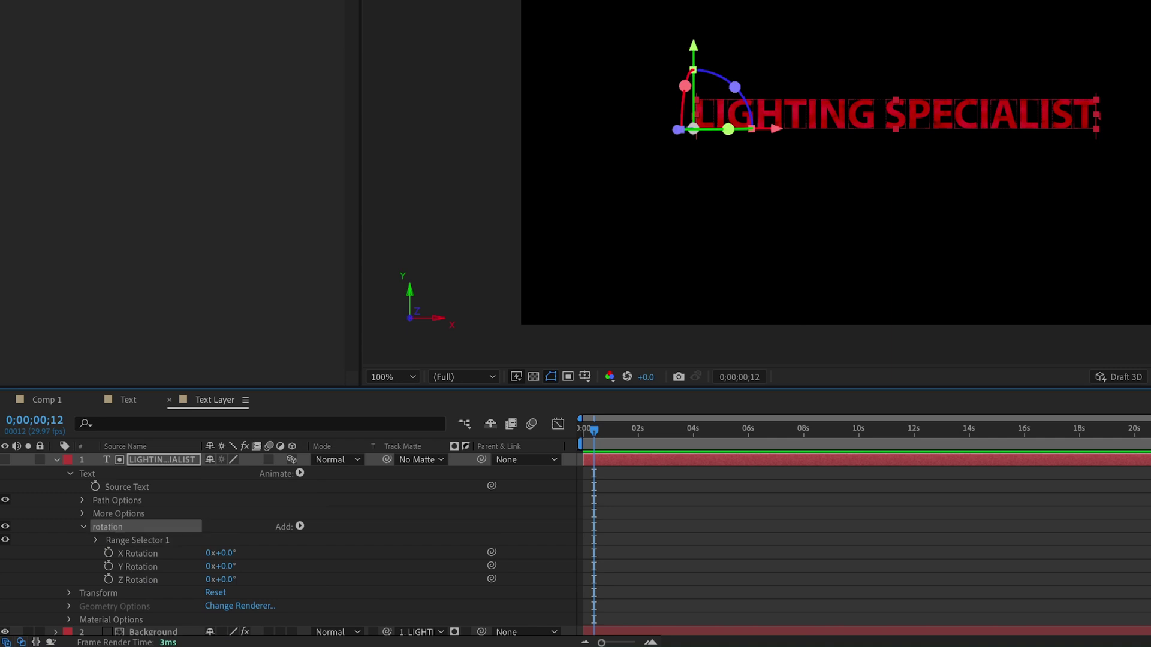
Step: Replace the rotation animator's Range Selector 1 with an Expression selector and reveal its Amount expression
{"action": "left_click", "coordinate": [131, 545]}
{"action": "key", "text": "Delete"}
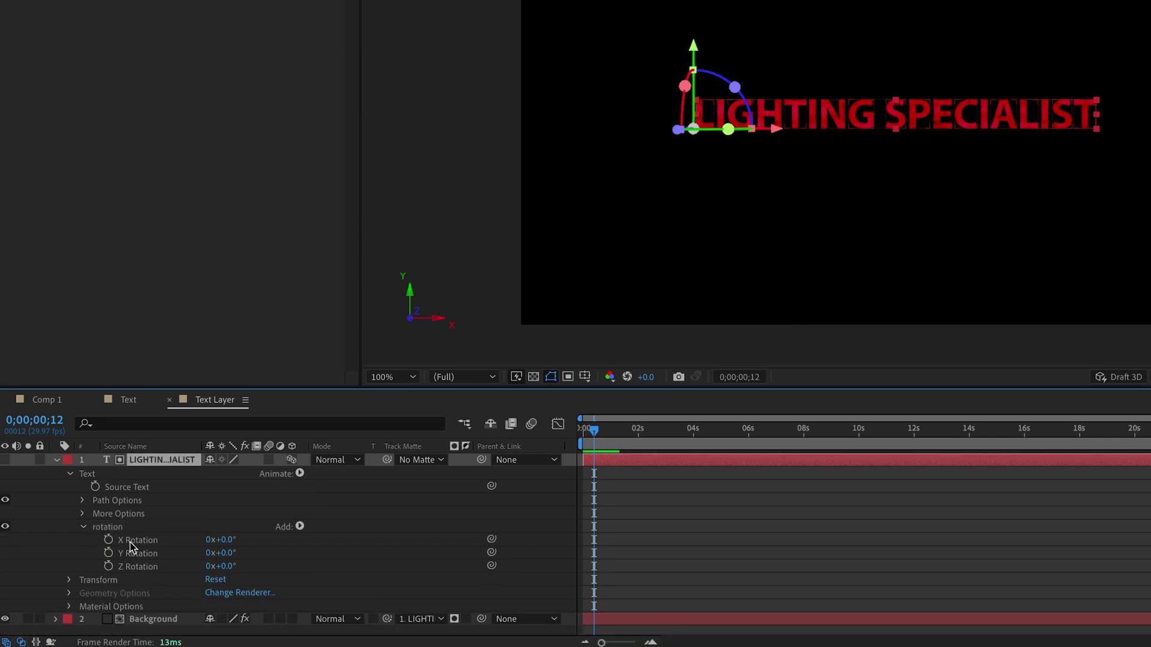
{"action": "left_click", "coordinate": [300, 527]}
{"action": "mouse_move", "coordinate": [303, 533]}
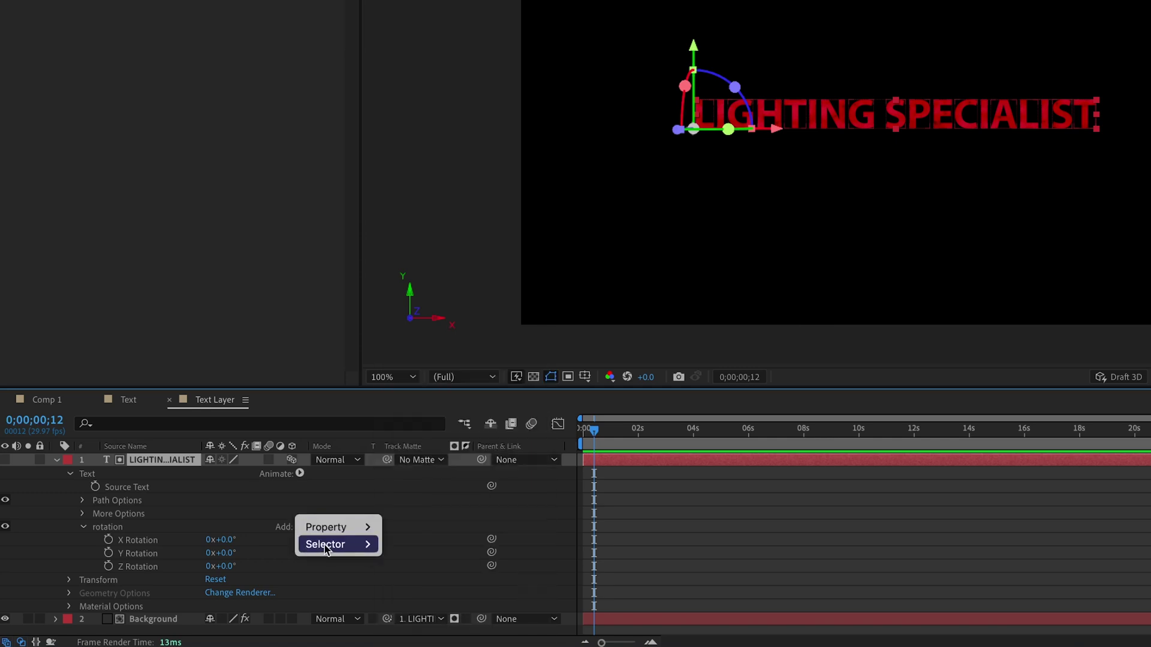
{"action": "left_click", "coordinate": [426, 579]}
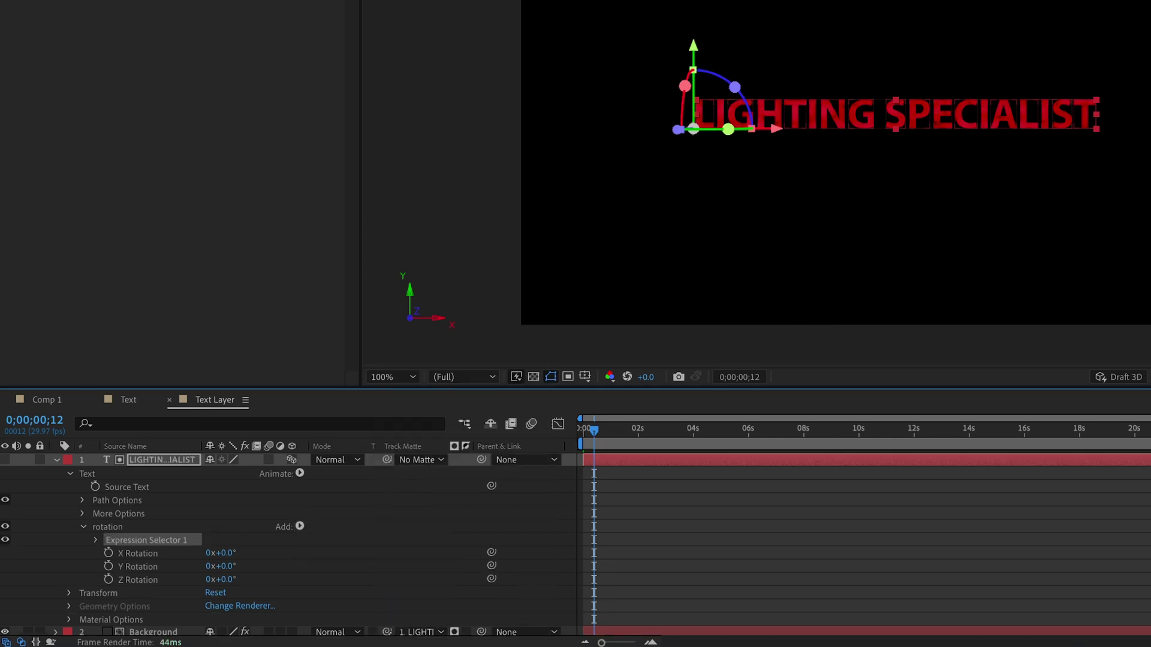
{"action": "left_click", "coordinate": [96, 540]}
{"action": "left_click", "coordinate": [110, 566]}
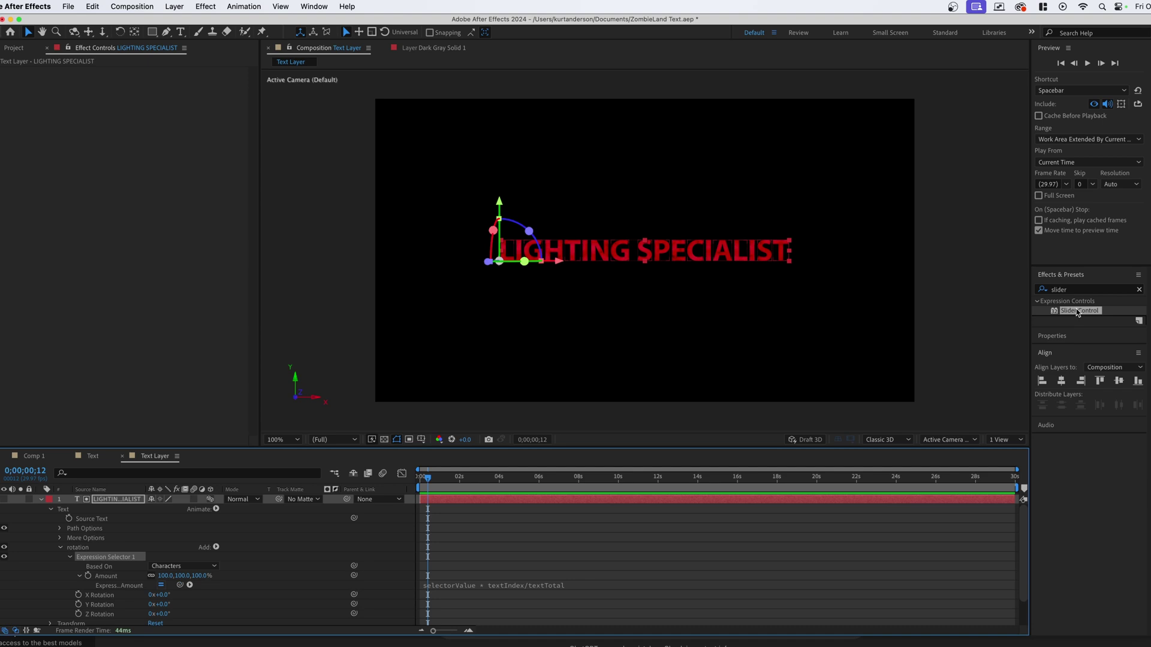
Step: Apply a Slider Control effect to the LIGHTING SPECIALIST text layer and duplicate it three times
{"action": "left_click_drag", "start_coordinate": [1077, 311], "coordinate": [114, 214]}
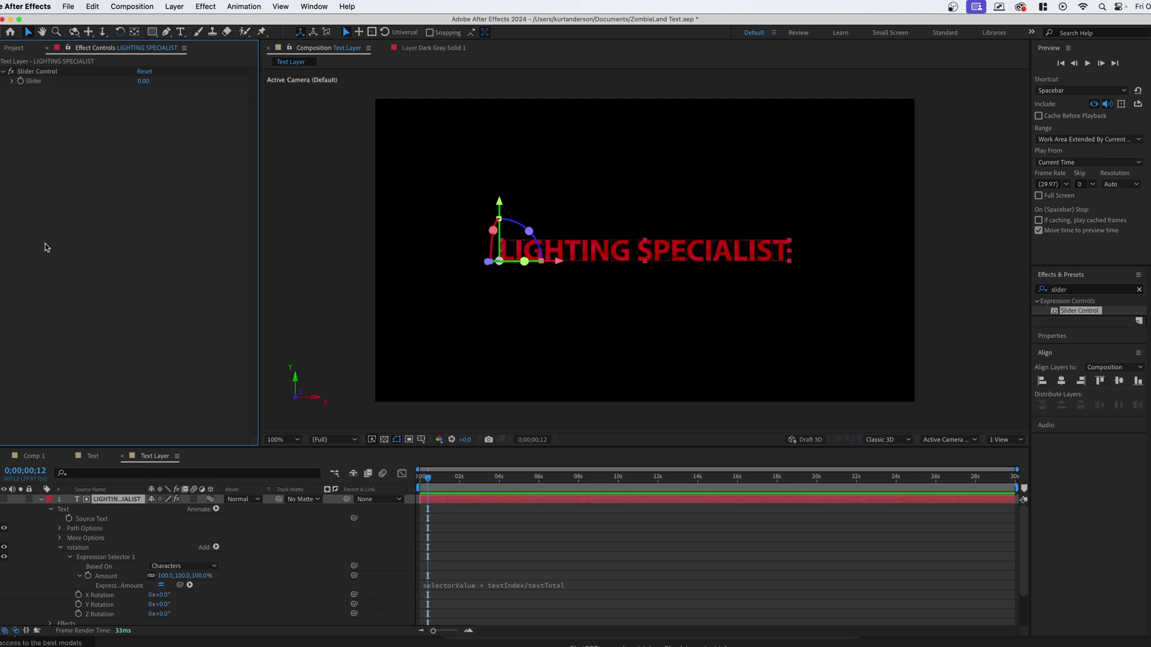
{"action": "left_click", "coordinate": [51, 74]}
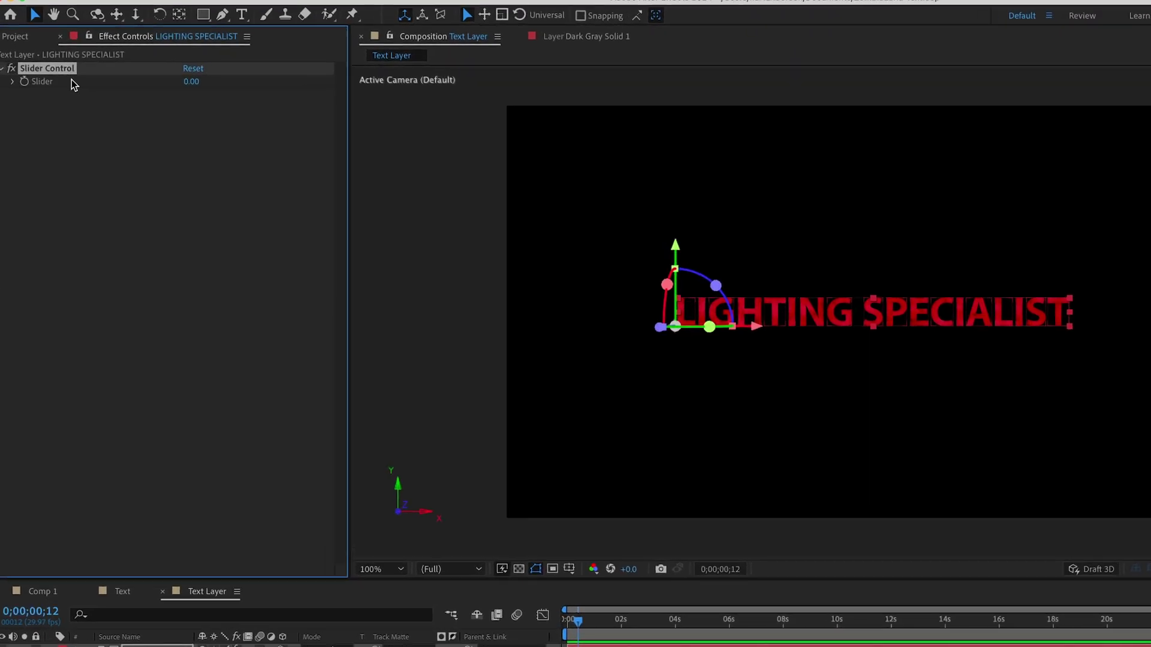
{"action": "key", "text": "super+d"}
{"action": "key", "text": "super+d"}
{"action": "key", "text": "super+d"}
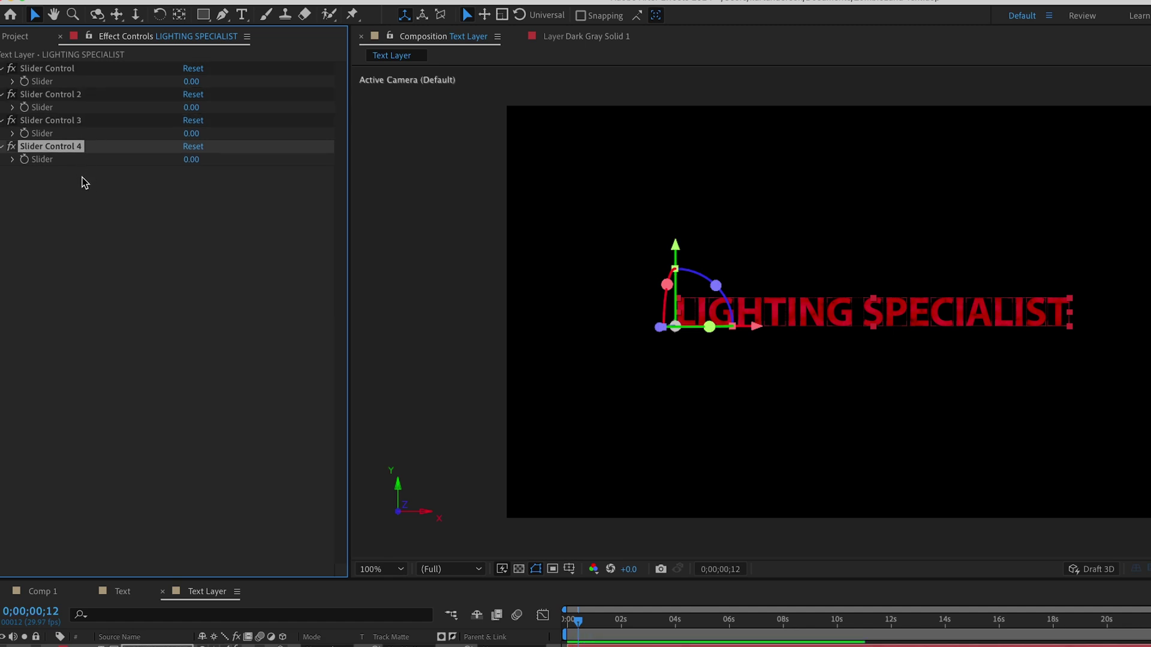
Step: Rename the first Slider Control "seed" and Slider Control 2 "characterStartLimit"
{"action": "left_click", "coordinate": [47, 69]}
{"action": "right_click", "coordinate": [52, 72]}
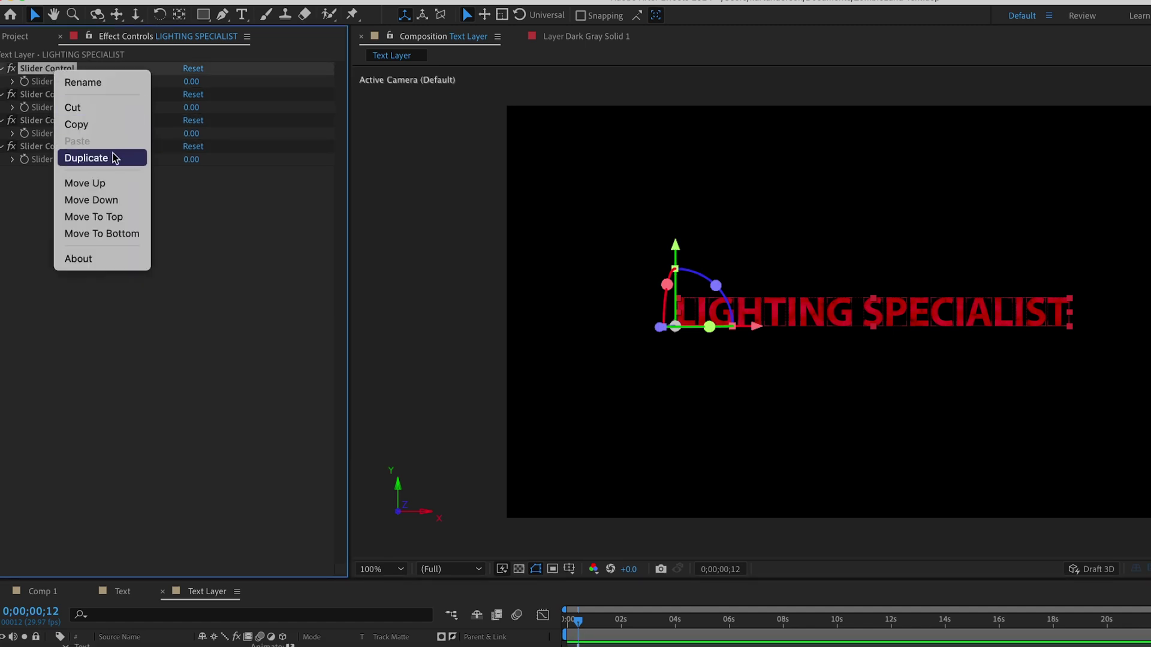
{"action": "left_click", "coordinate": [100, 81]}
{"action": "type", "text": "seed"}
{"action": "key", "text": "Return"}
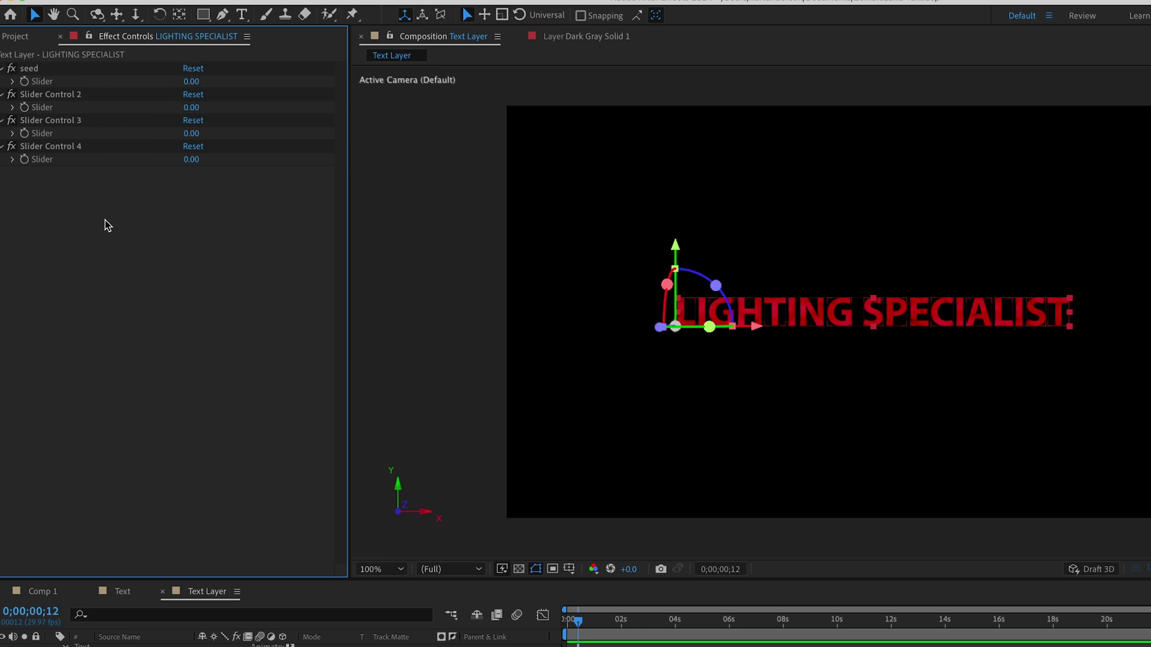
{"action": "right_click", "coordinate": [53, 95]}
{"action": "left_click", "coordinate": [85, 109]}
{"action": "type", "text": "characterStartLimit"}
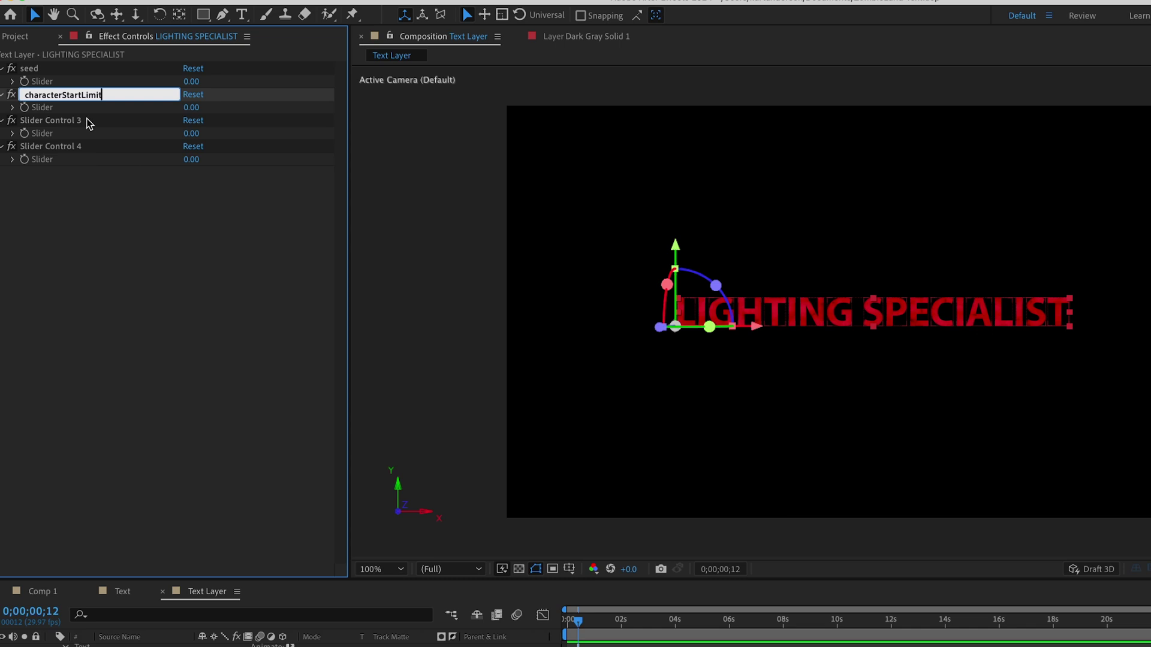
{"action": "key", "text": "Return"}
Step: Rename Slider Control 3 "characterEndLimit" and Slider Control 4 "progression"
{"action": "left_click", "coordinate": [58, 117]}
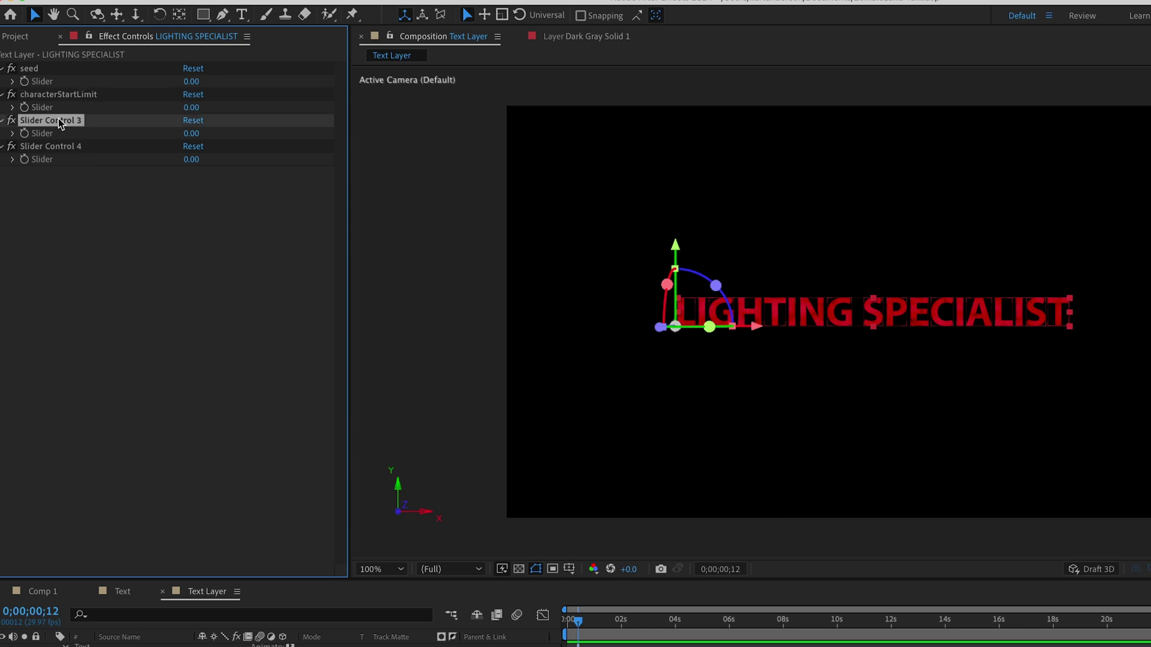
{"action": "right_click", "coordinate": [71, 124]}
{"action": "left_click", "coordinate": [91, 135]}
{"action": "type", "text": "characterE"}
{"action": "type", "text": "ndLimit"}
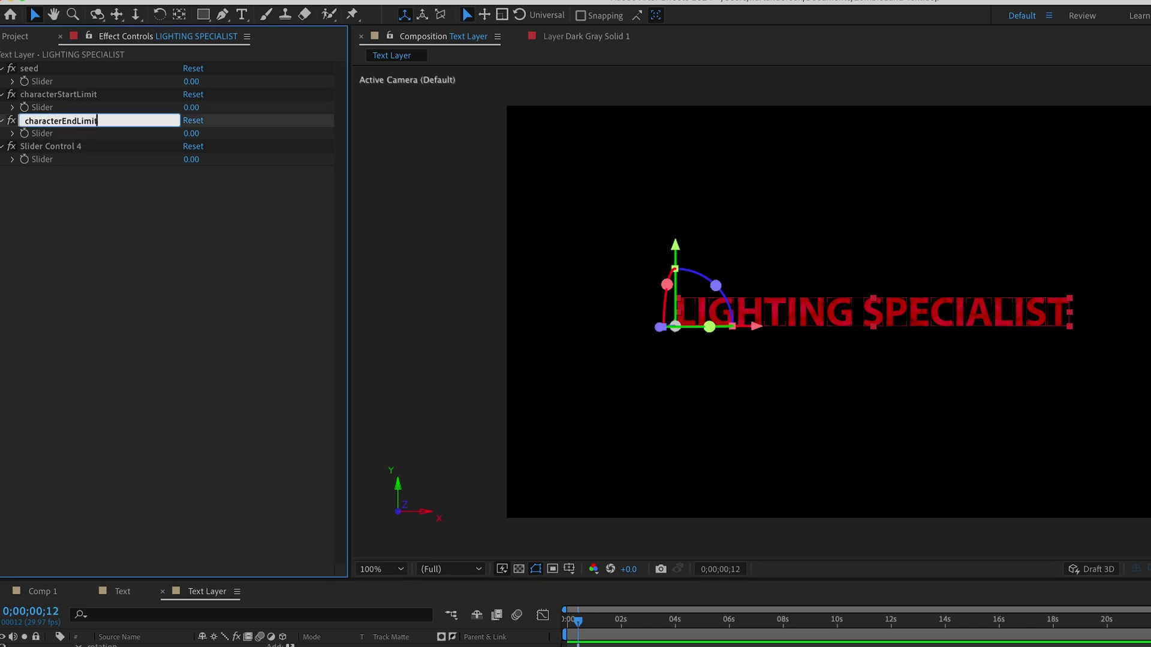
{"action": "key", "text": "Return"}
{"action": "left_click", "coordinate": [63, 148]}
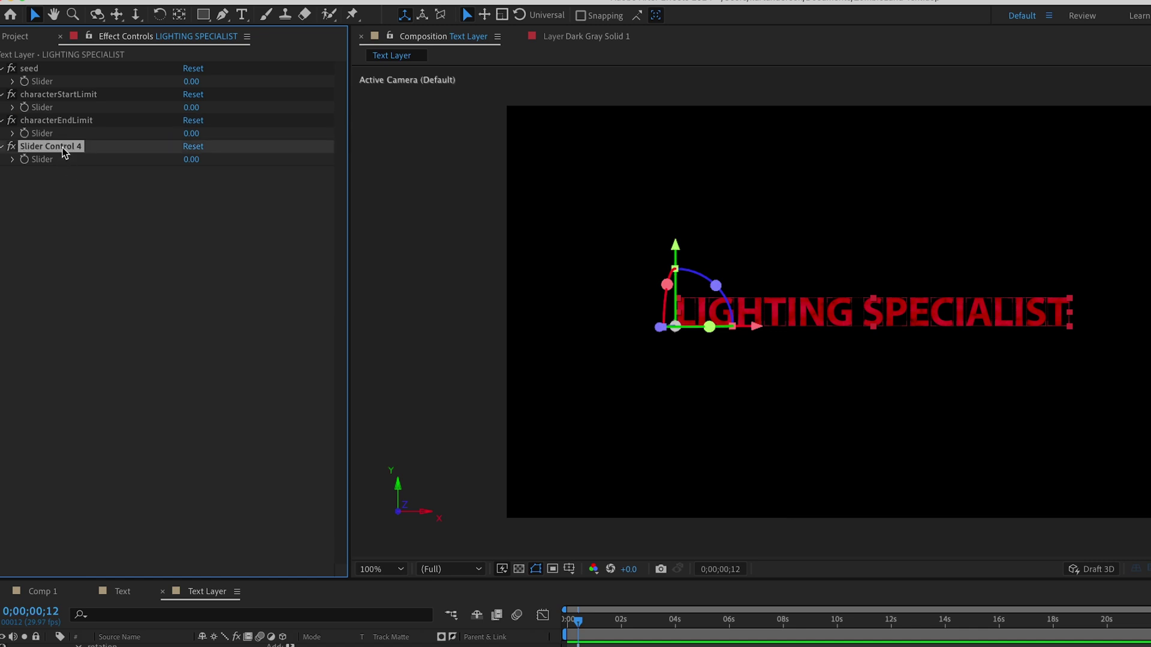
{"action": "right_click", "coordinate": [63, 148]}
{"action": "left_click", "coordinate": [81, 159]}
{"action": "type", "text": "progression"}
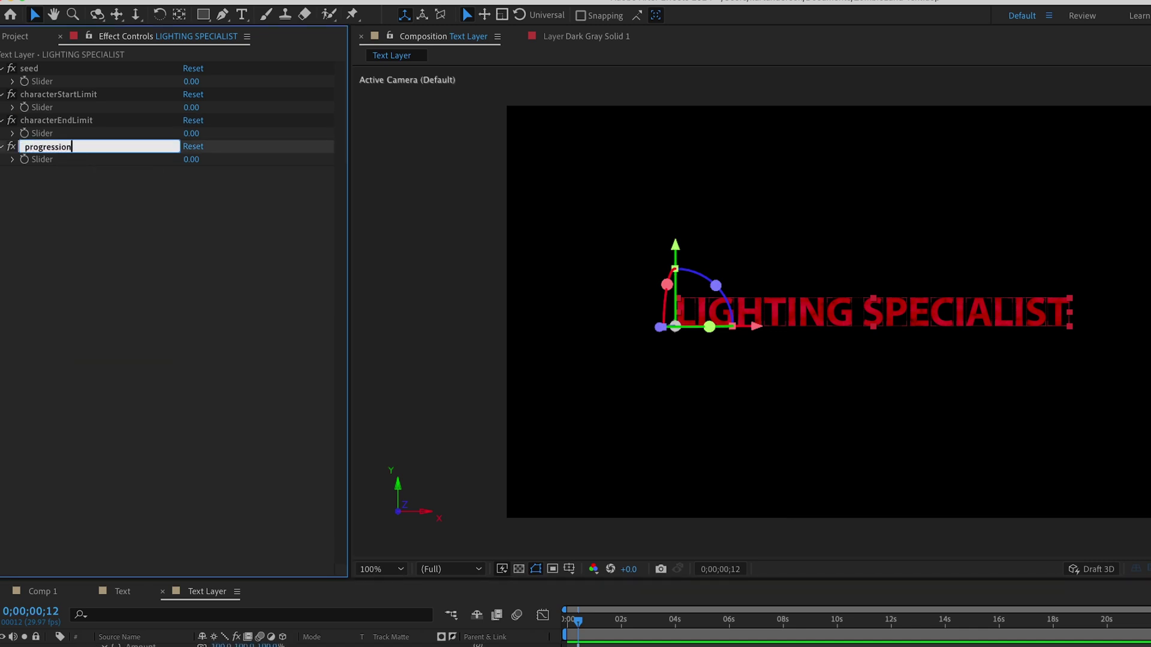
{"action": "key", "text": "Return"}
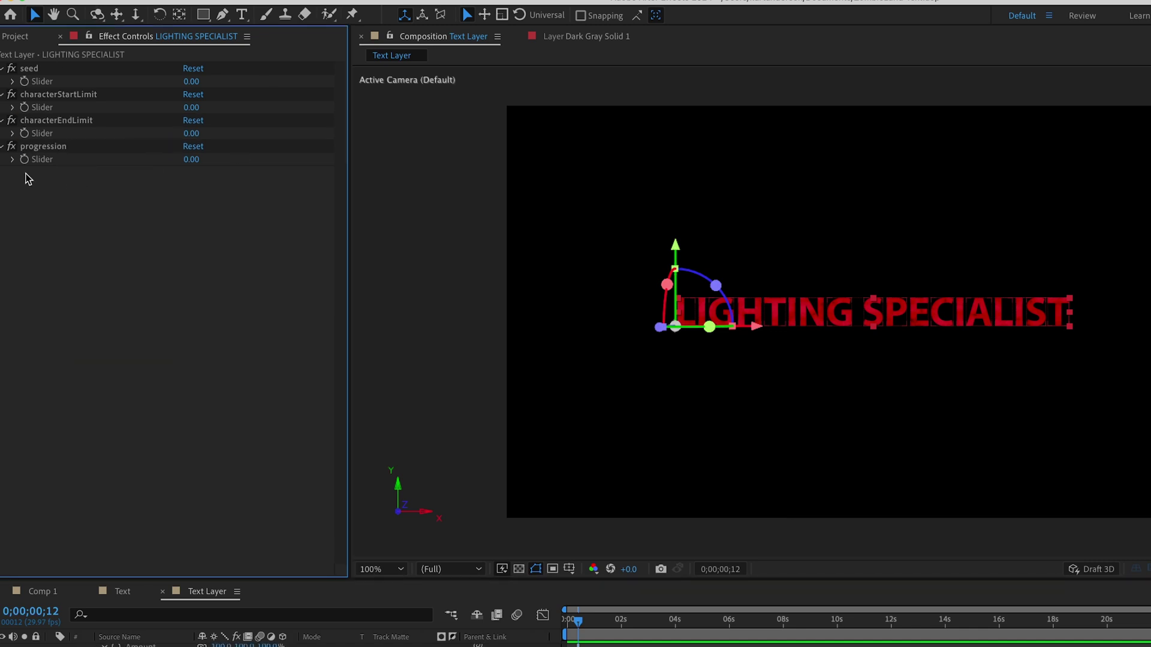
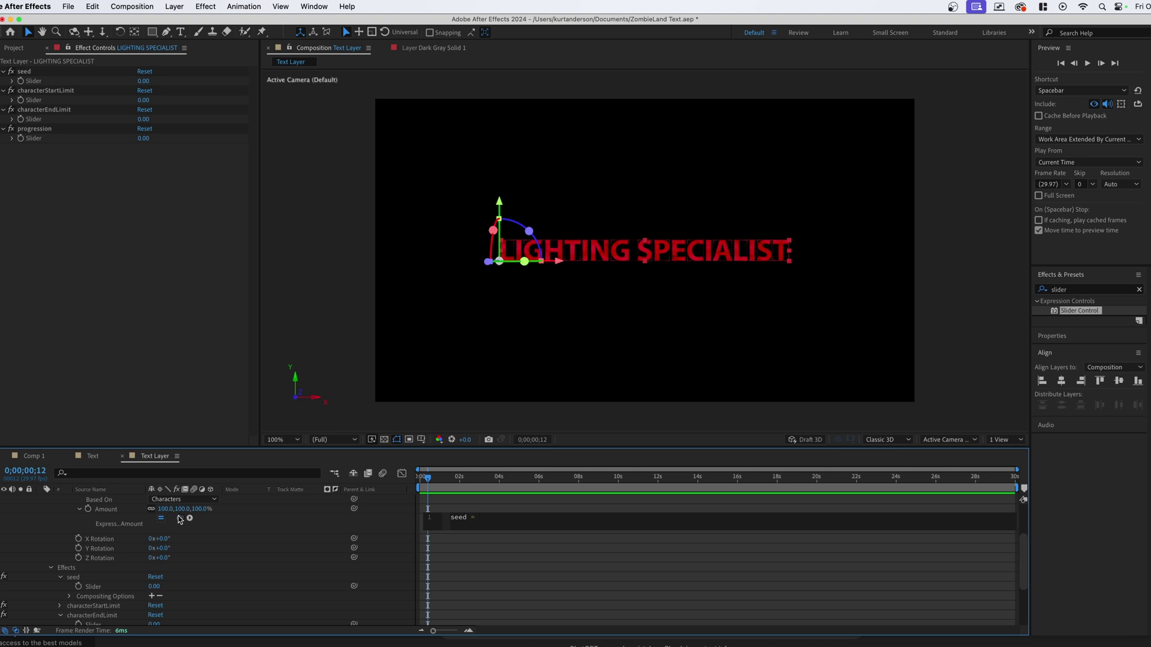
Step: Define the variables seed and characterStartLimit in the selector's Amount expression, linking each to the slider of the same name
{"action": "left_click_drag", "start_coordinate": [179, 519], "coordinate": [37, 81]}
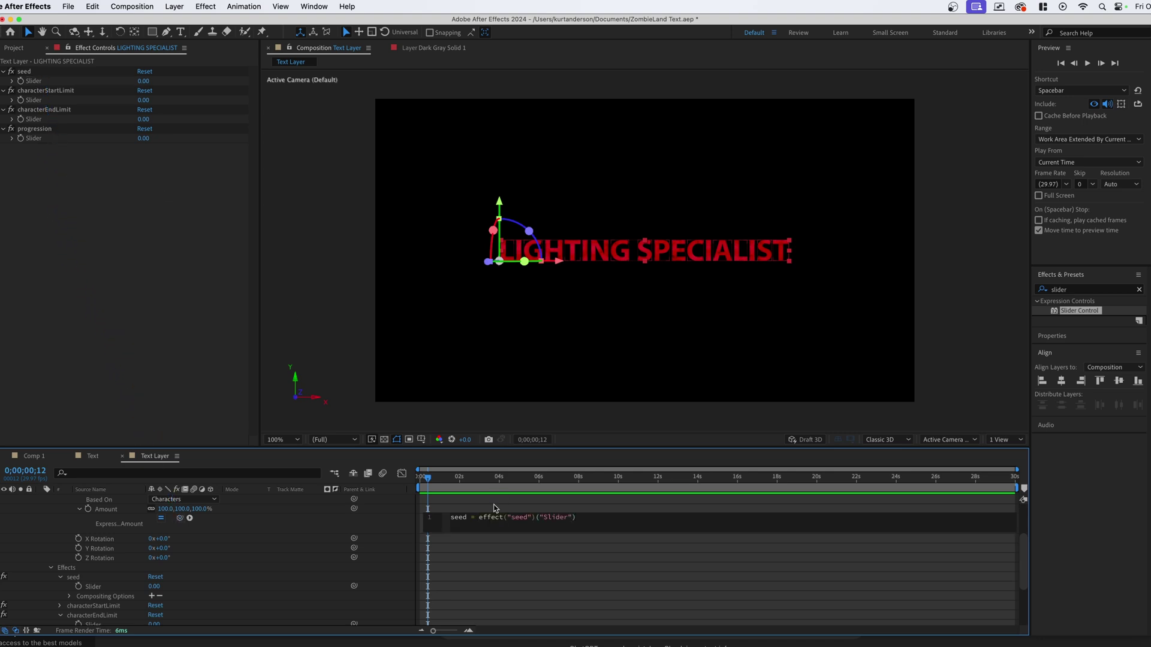
{"action": "key", "text": "Return"}
{"action": "type", "text": "c"}
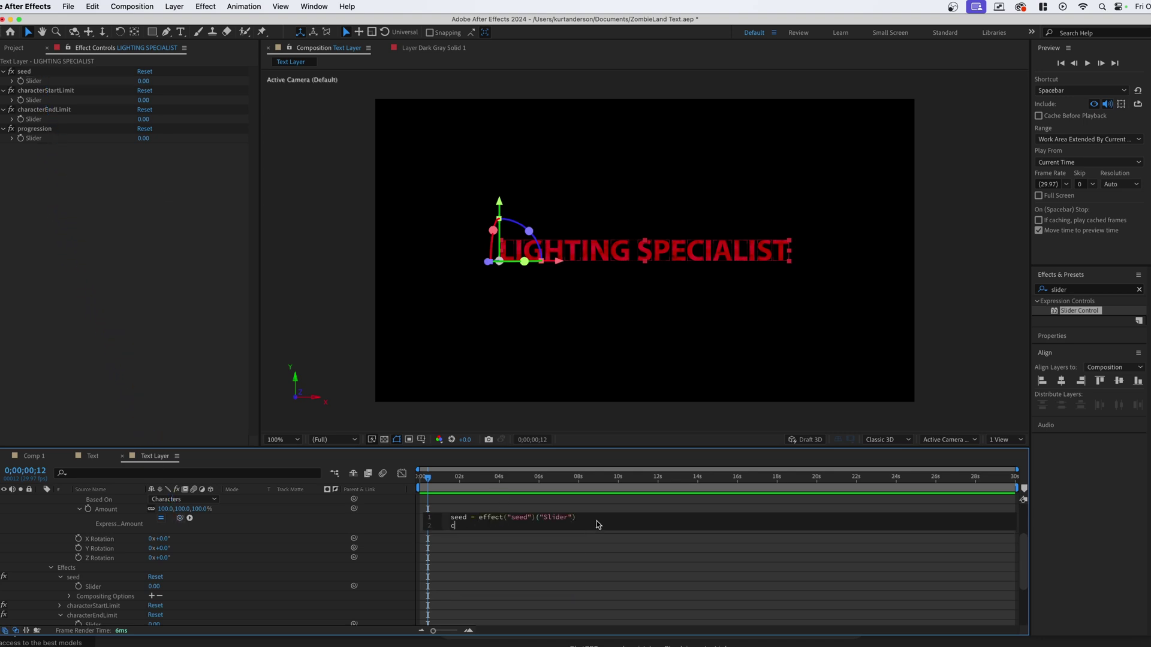
{"action": "type", "text": "haracterStartLimit ="}
{"action": "left_click_drag", "start_coordinate": [180, 518], "coordinate": [63, 102]}
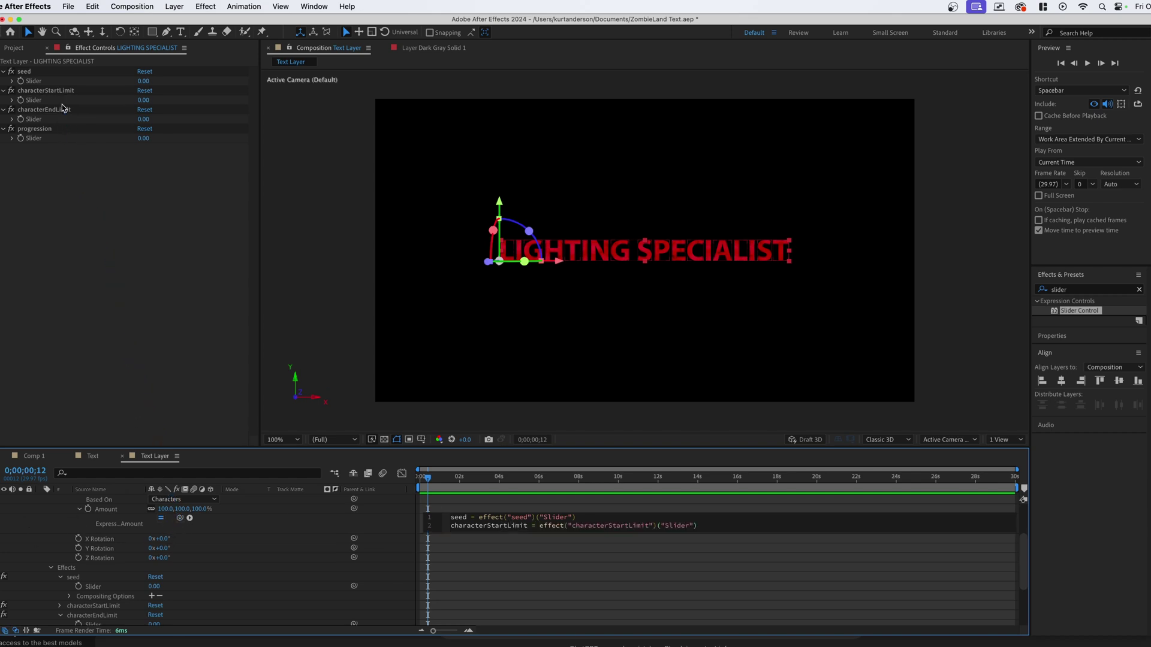
Step: Add a characterEndLimit variable on the Amount expression's third line, linked to the characterEndLimit slider
{"action": "key", "text": "Return"}
{"action": "type", "text": "cha"}
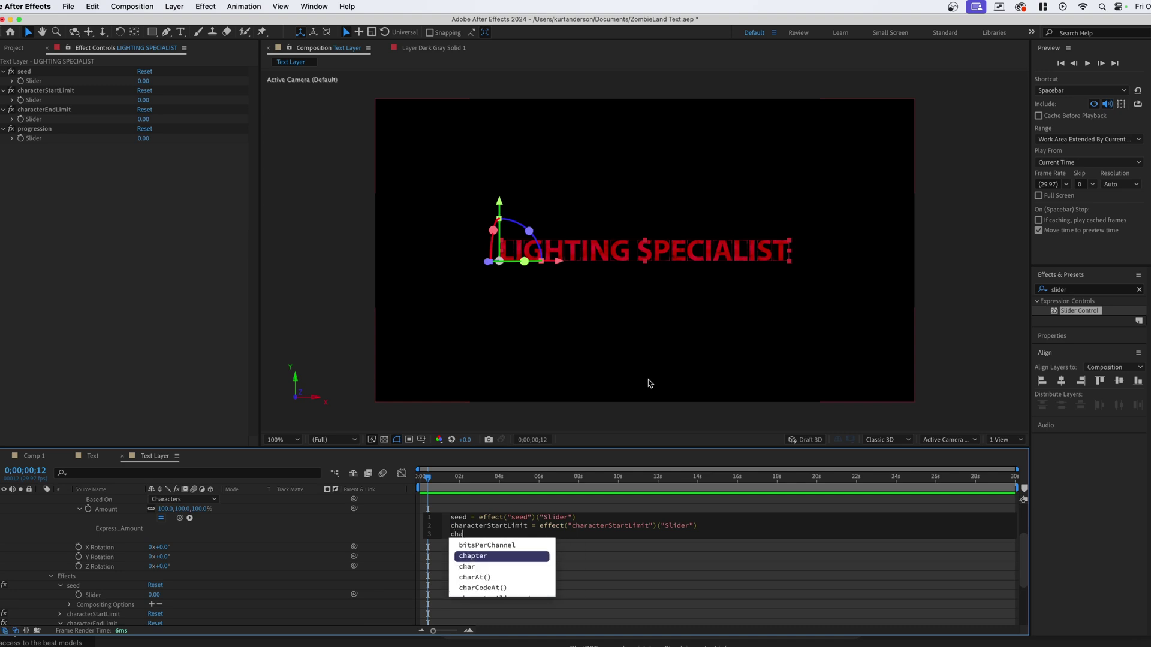
{"action": "type", "text": "racterEndL"}
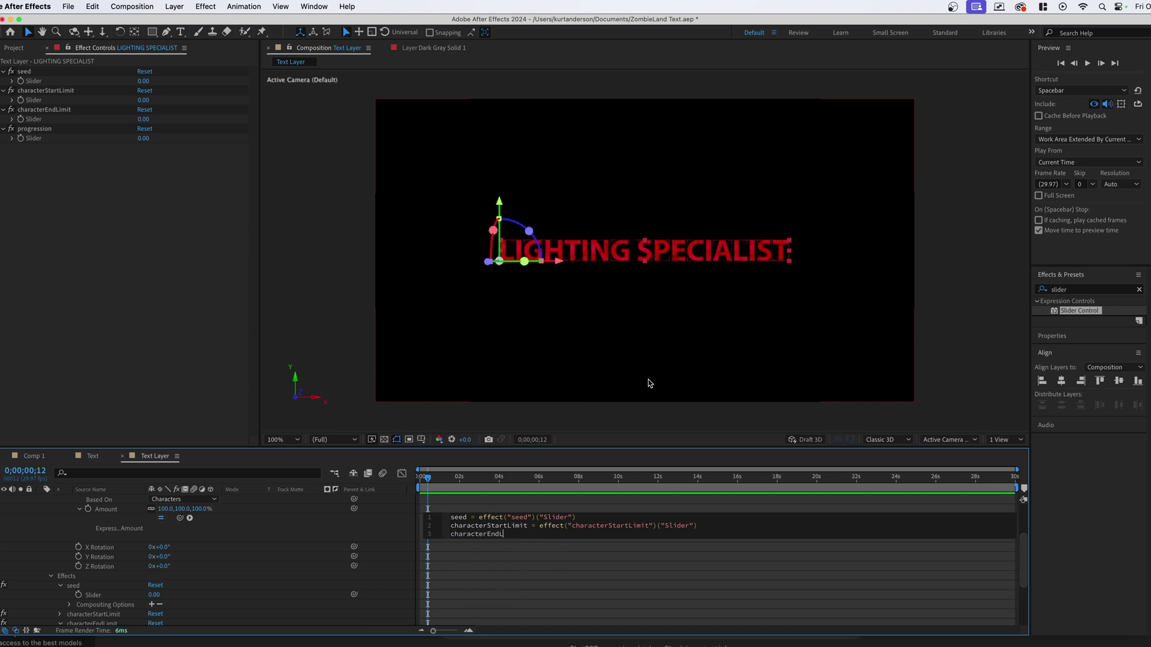
{"action": "type", "text": "imit = effect"}
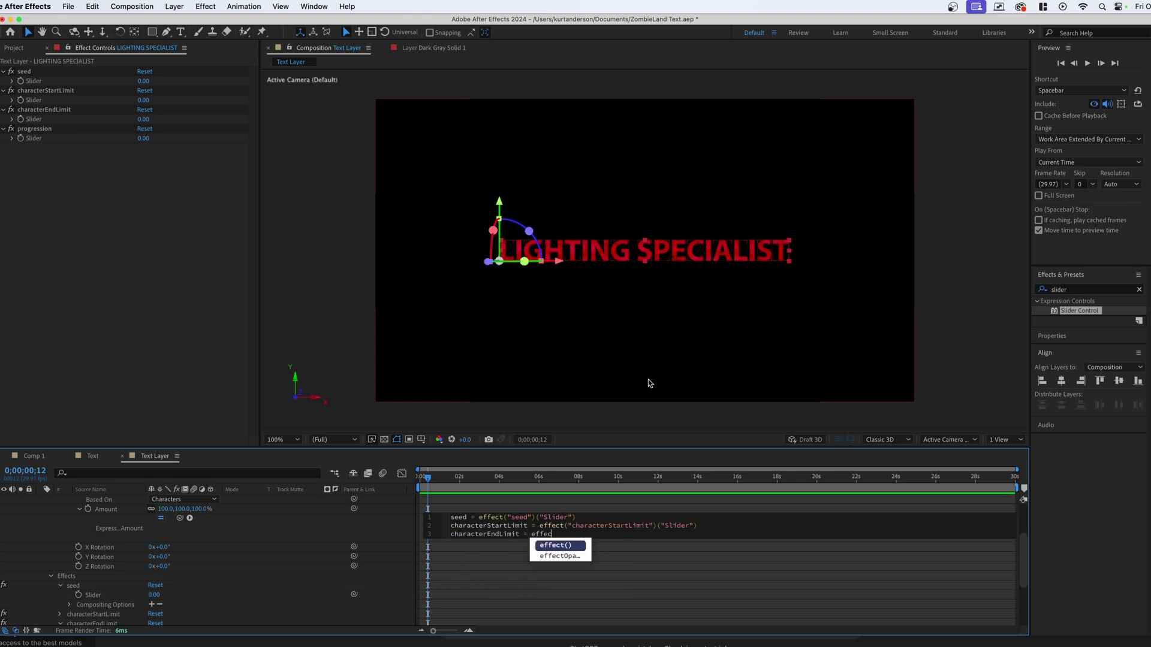
{"action": "key", "text": "BackSpace"}
{"action": "key", "text": "BackSpace"}
{"action": "key", "text": "BackSpace"}
{"action": "key", "text": "BackSpace"}
{"action": "key", "text": "BackSpace"}
{"action": "key", "text": "BackSpace"}
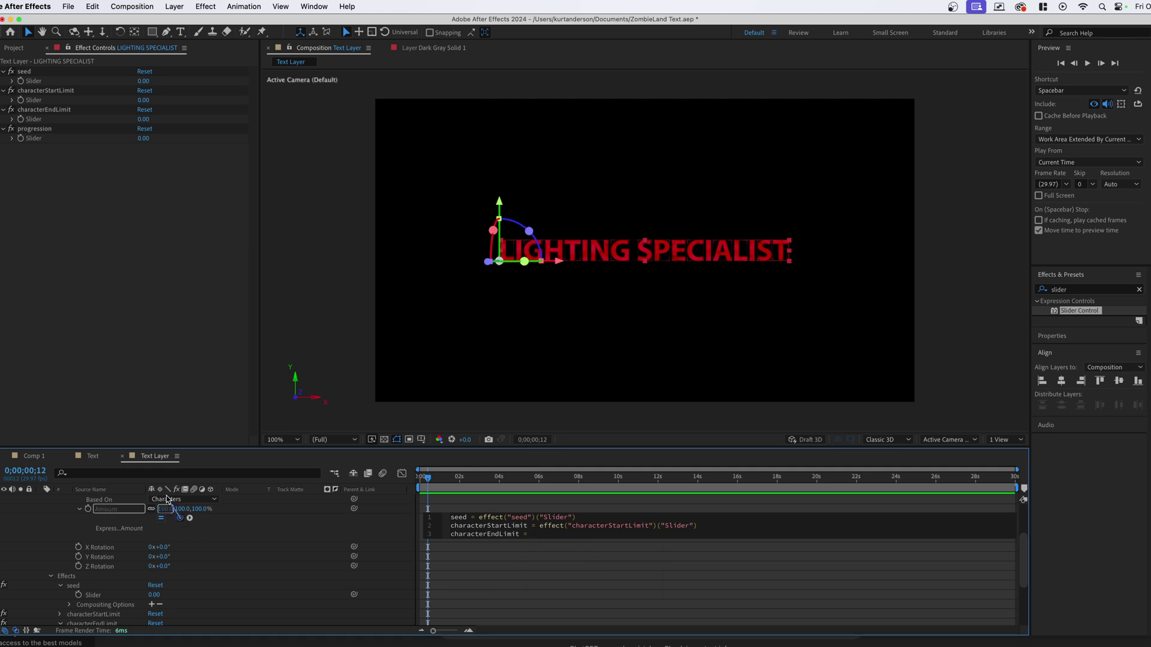
{"action": "left_click_drag", "start_coordinate": [188, 526], "coordinate": [31, 119]}
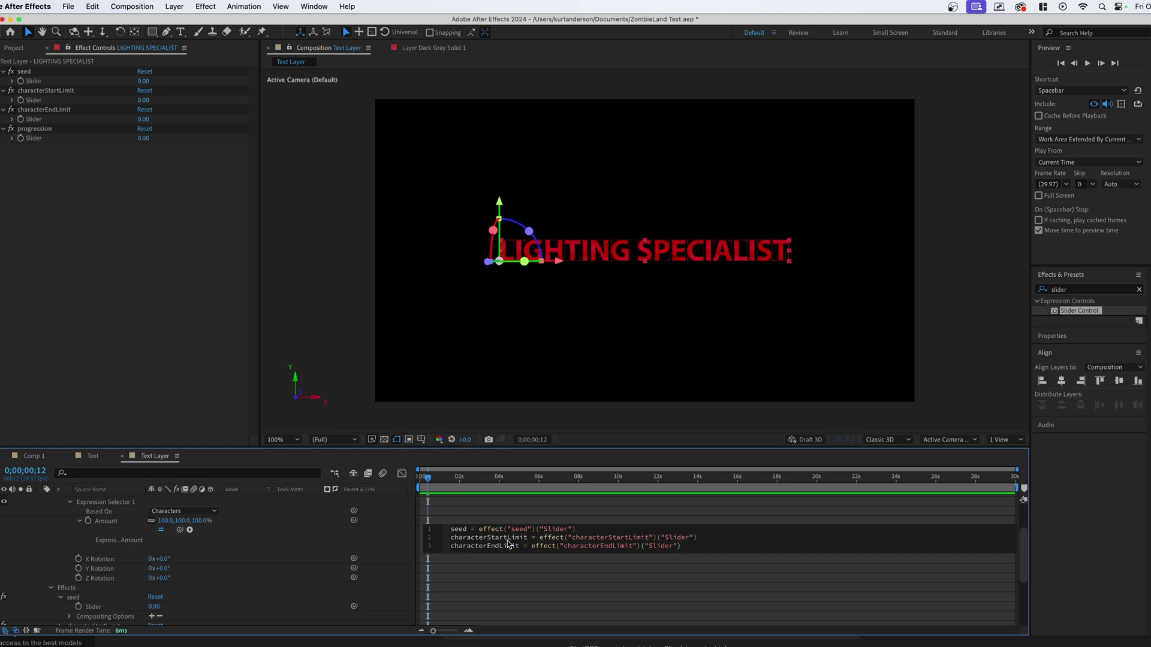
Step: Add the line seedRandom(textIndex + seed, true); to the Amount expression, separated by a blank line
{"action": "key", "text": "Return"}
{"action": "key", "text": "Return"}
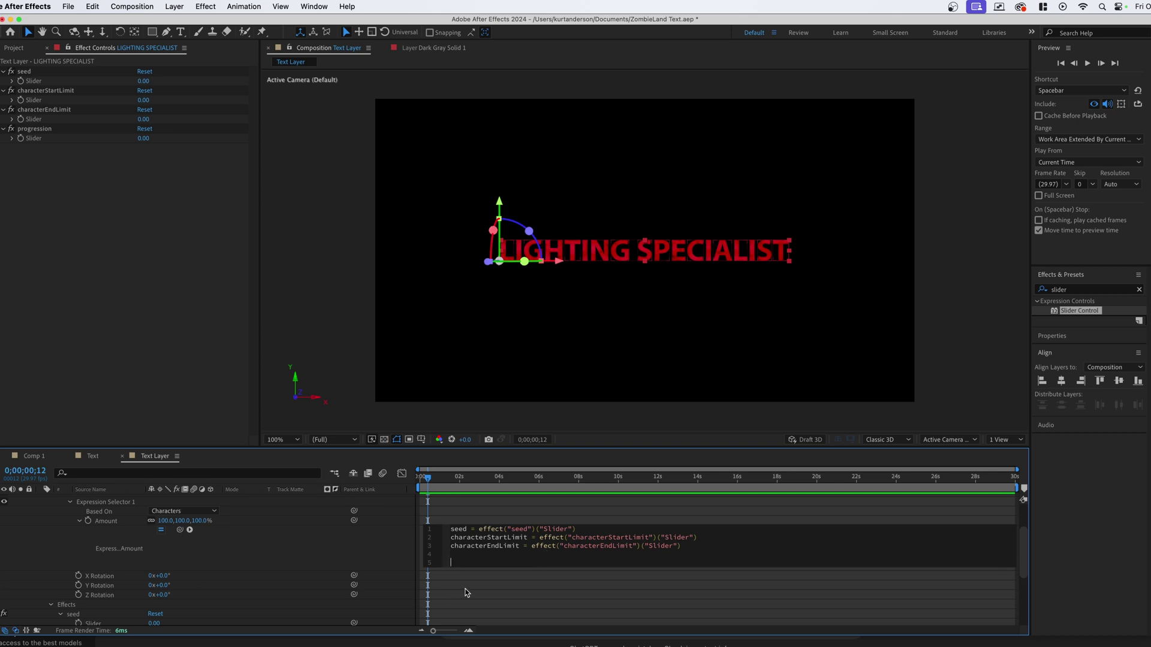
{"action": "type", "text": "seed"}
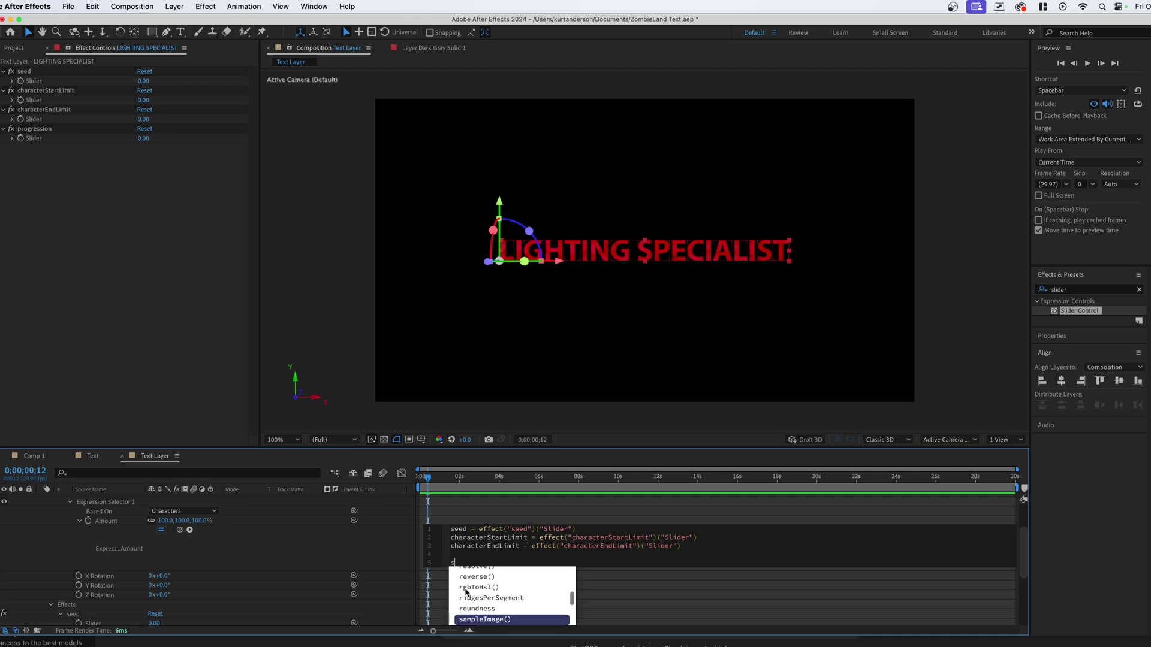
{"action": "type", "text": "Random"}
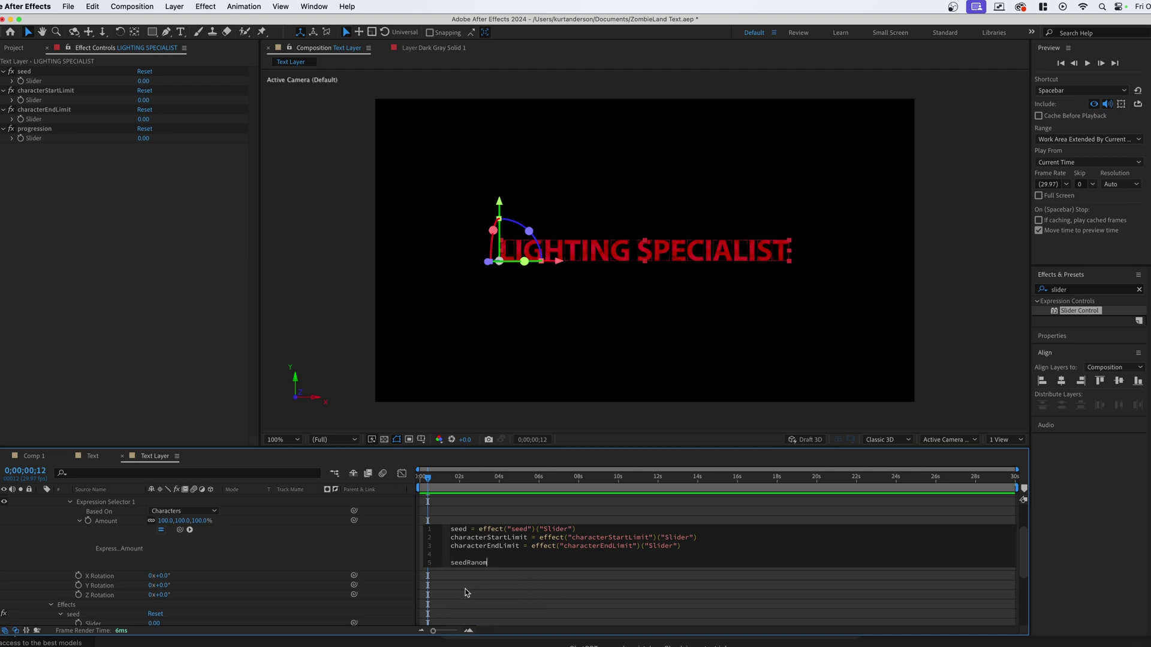
{"action": "type", "text": "n("}
{"action": "key", "text": "BackSpace"}
{"action": "key", "text": "BackSpace"}
{"action": "type", "text": "(\""}
{"action": "key", "text": "BackSpace"}
{"action": "type", "text": "textIndex + seed, true);"}
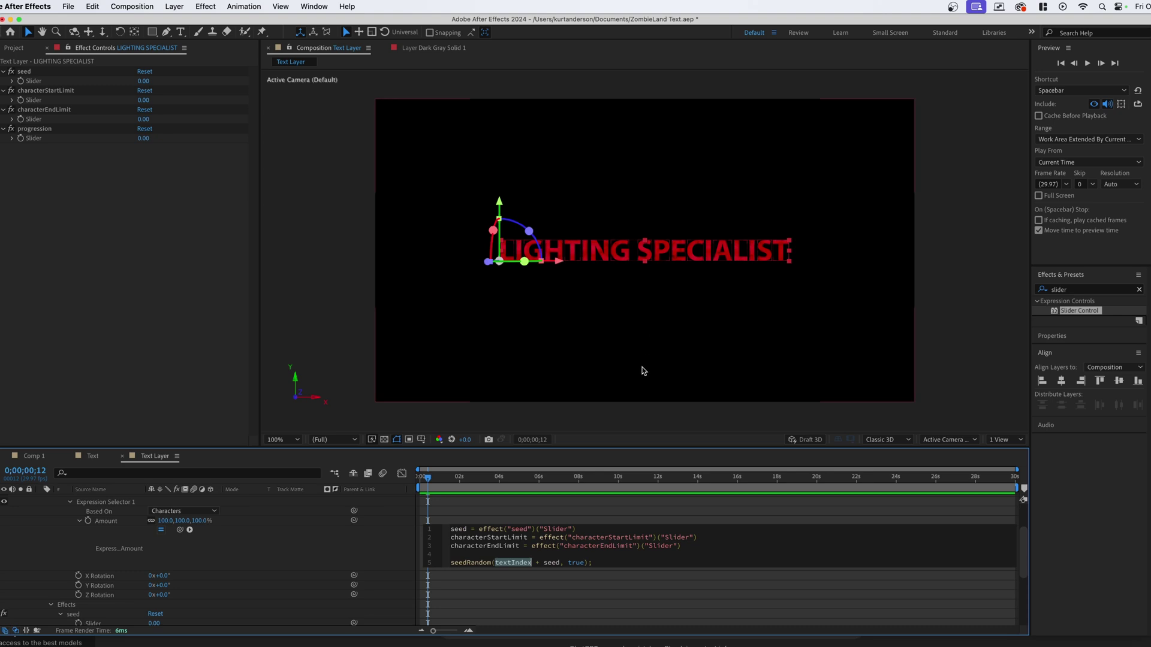
Step: Paste the code below seedRandom that assigns x, y and z random(-100, 100) for characters between characterStartLimit and characterEndLimit
{"action": "left_click", "coordinate": [605, 565]}
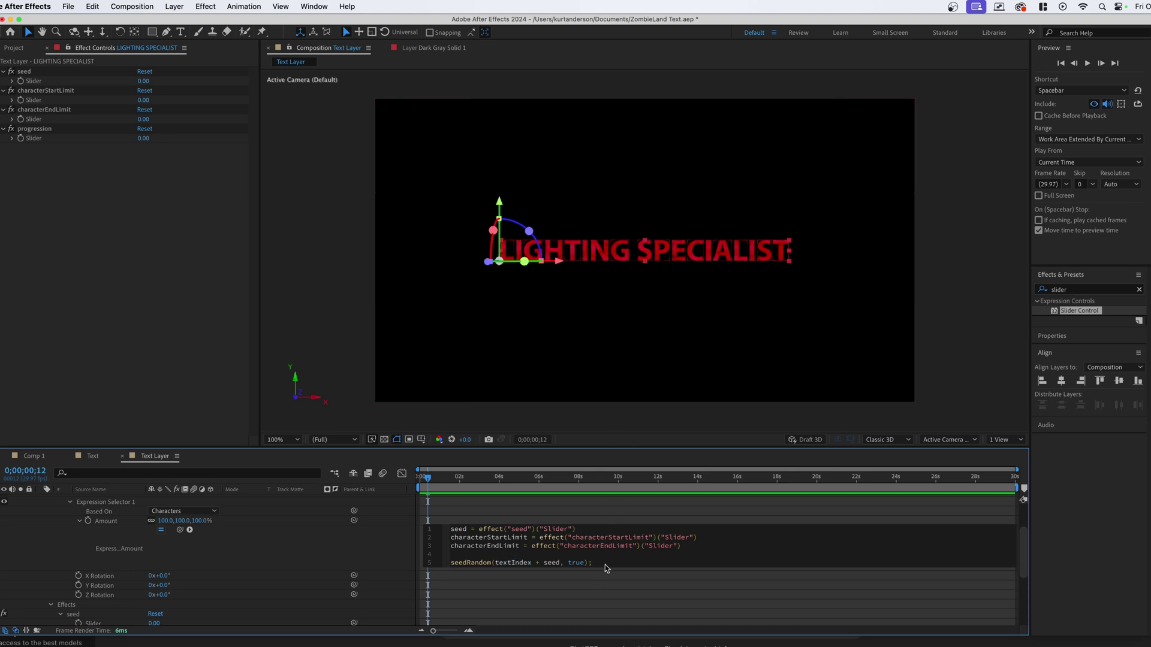
{"action": "key", "text": "Return"}
{"action": "key", "text": "Return"}
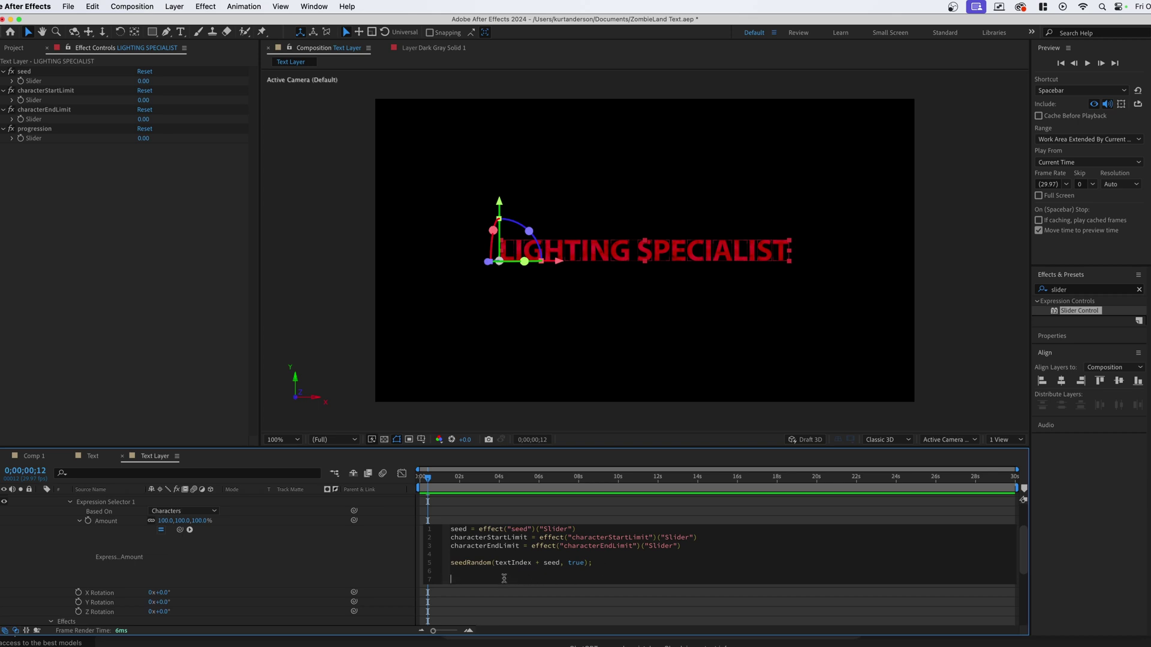
{"action": "key", "text": "super+v"}
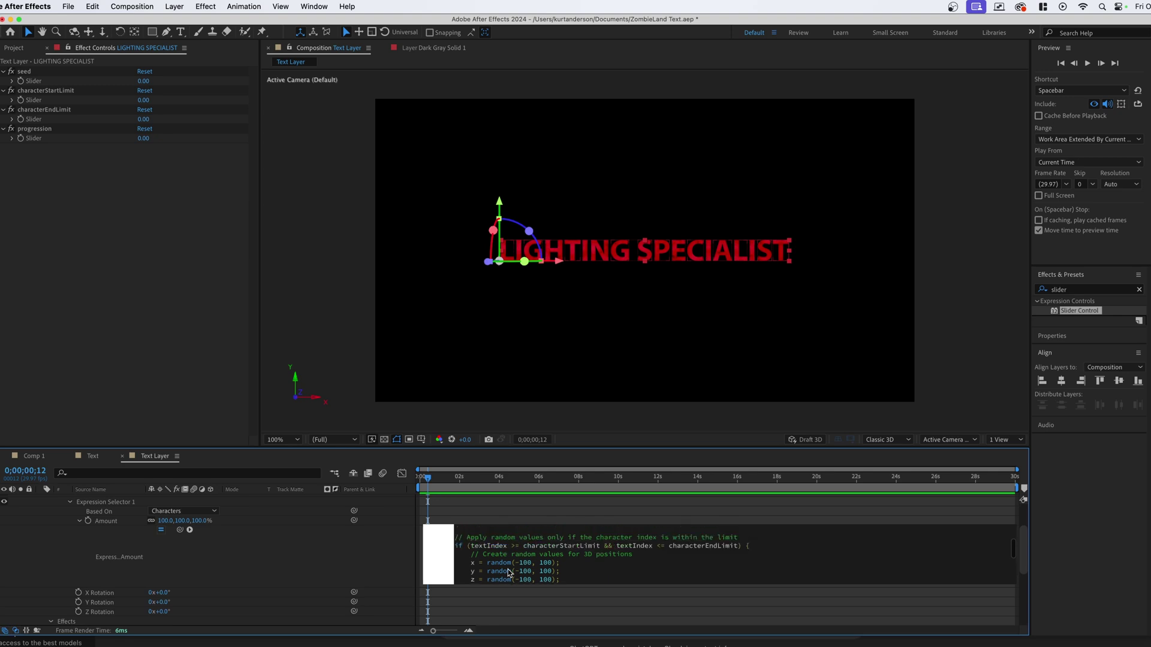
{"action": "scroll", "coordinate": [509, 572], "scroll_direction": "down", "scroll_amount": 3}
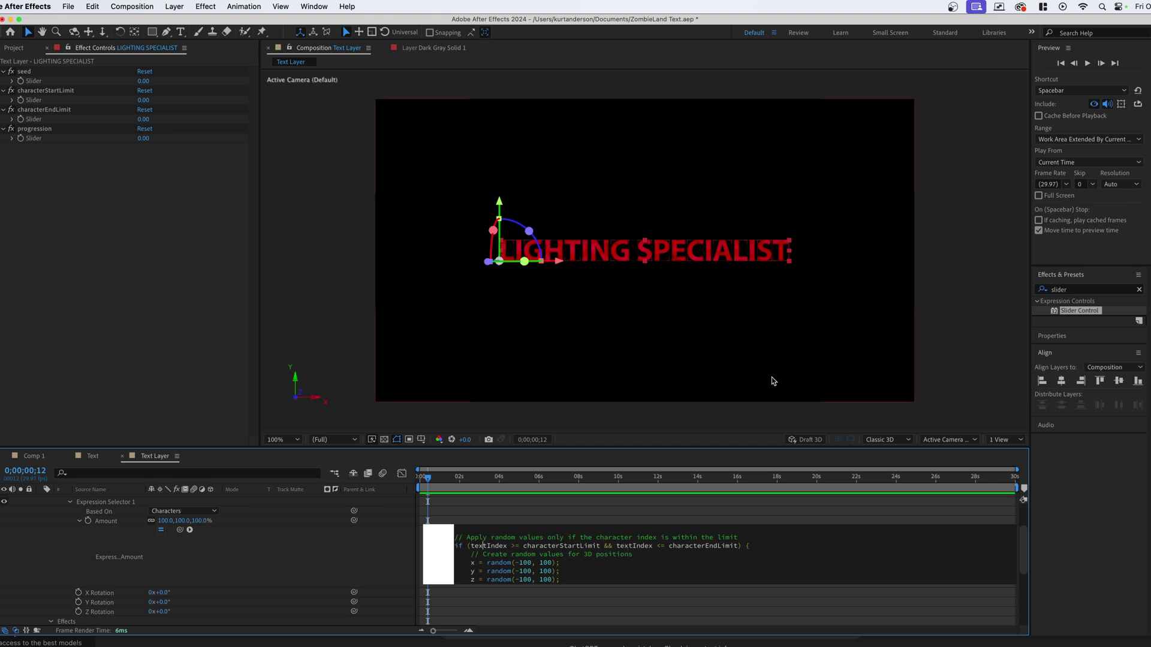
{"action": "scroll", "coordinate": [563, 565], "scroll_direction": "down", "scroll_amount": 1}
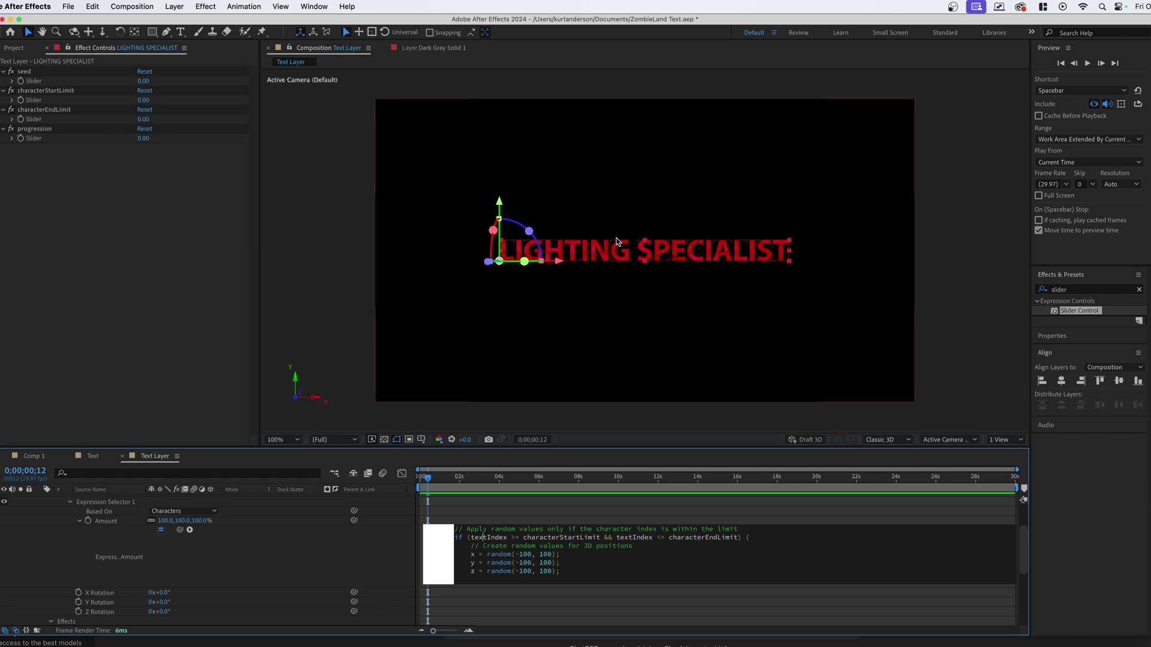
{"action": "key", "text": "comma"}
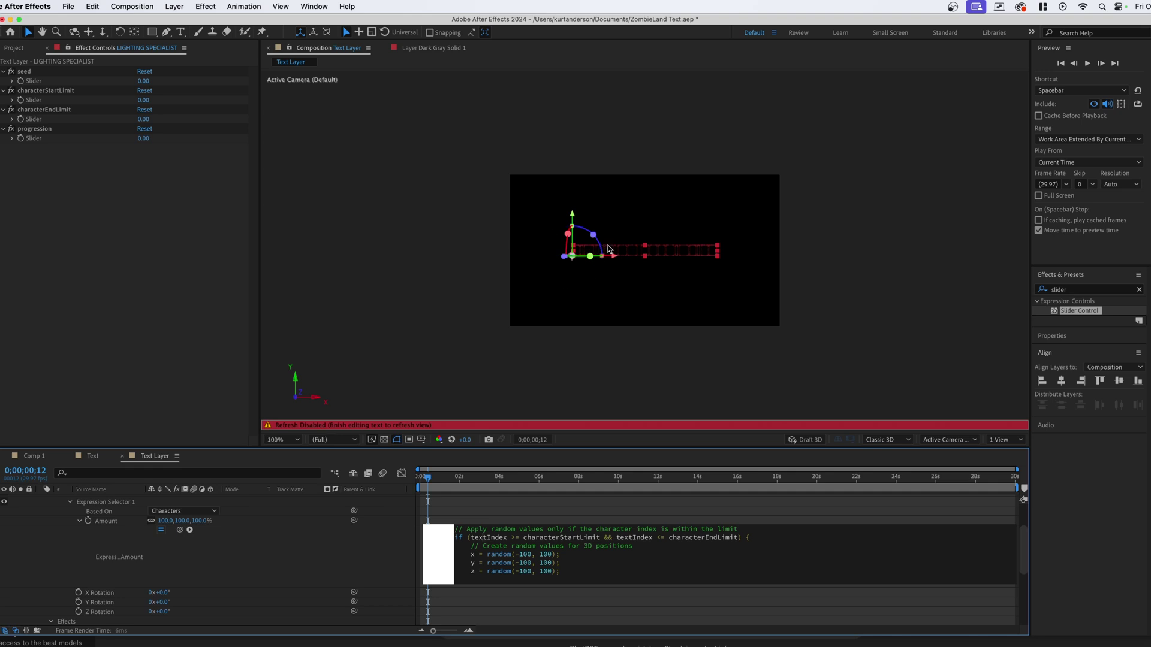
{"action": "key", "text": "period"}
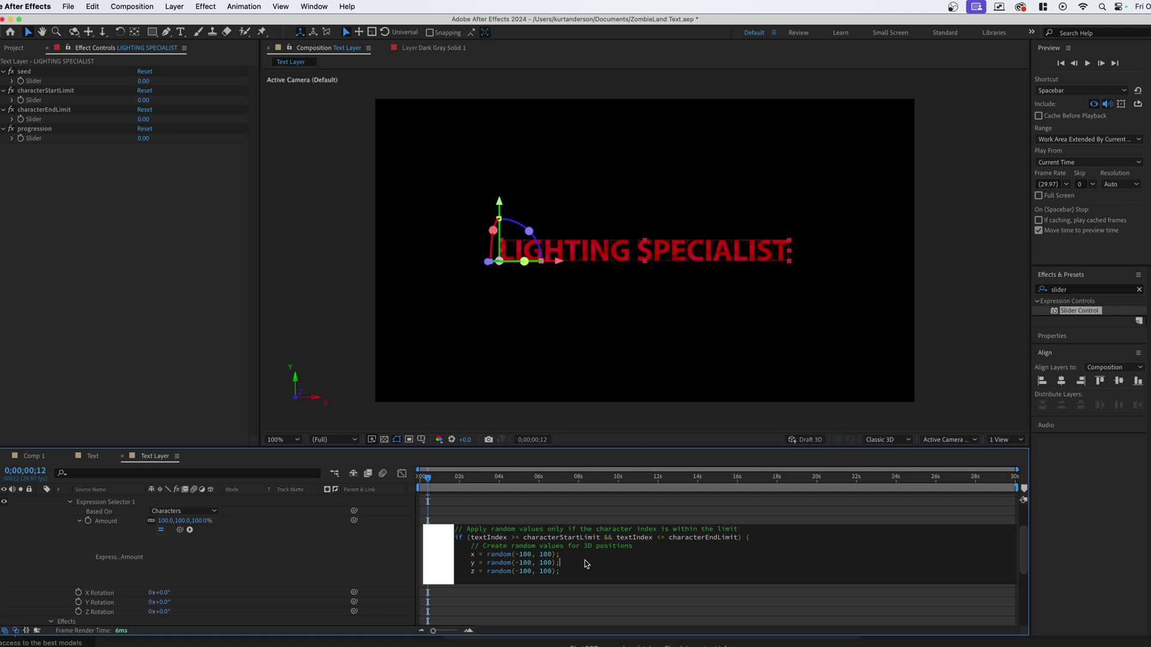
Step: Set characterStartLimit to 3 and characterEndLimit to 7, and test the range with an X Rotation change, undoing that rotation
{"action": "left_click", "coordinate": [147, 101]}
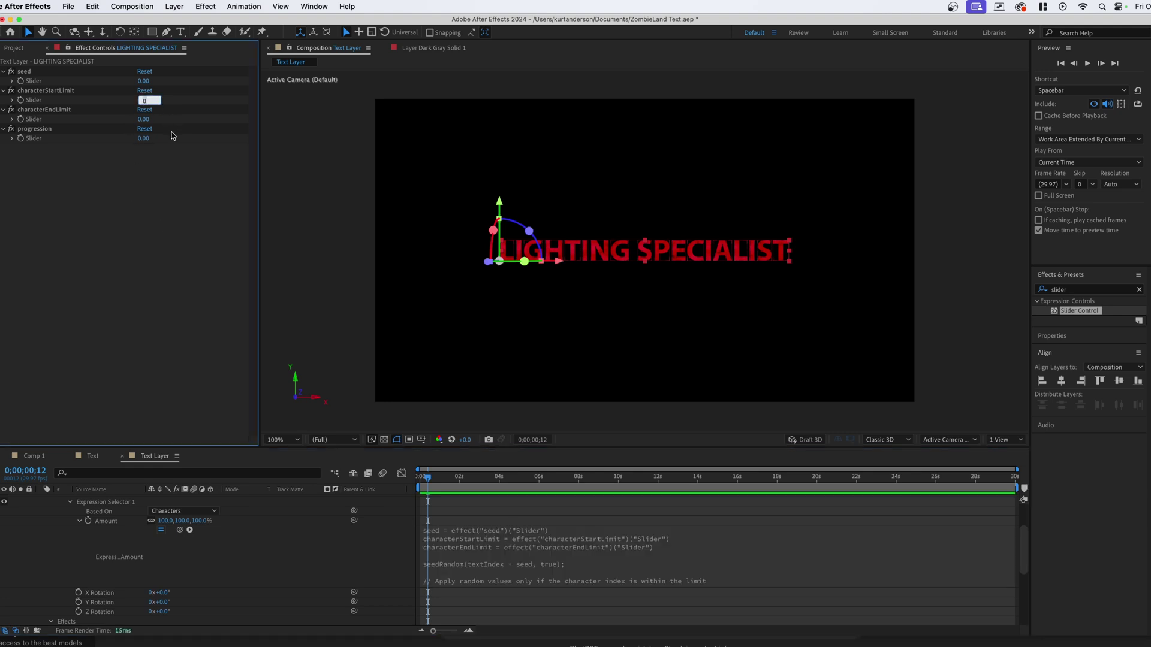
{"action": "left_click", "coordinate": [147, 118]}
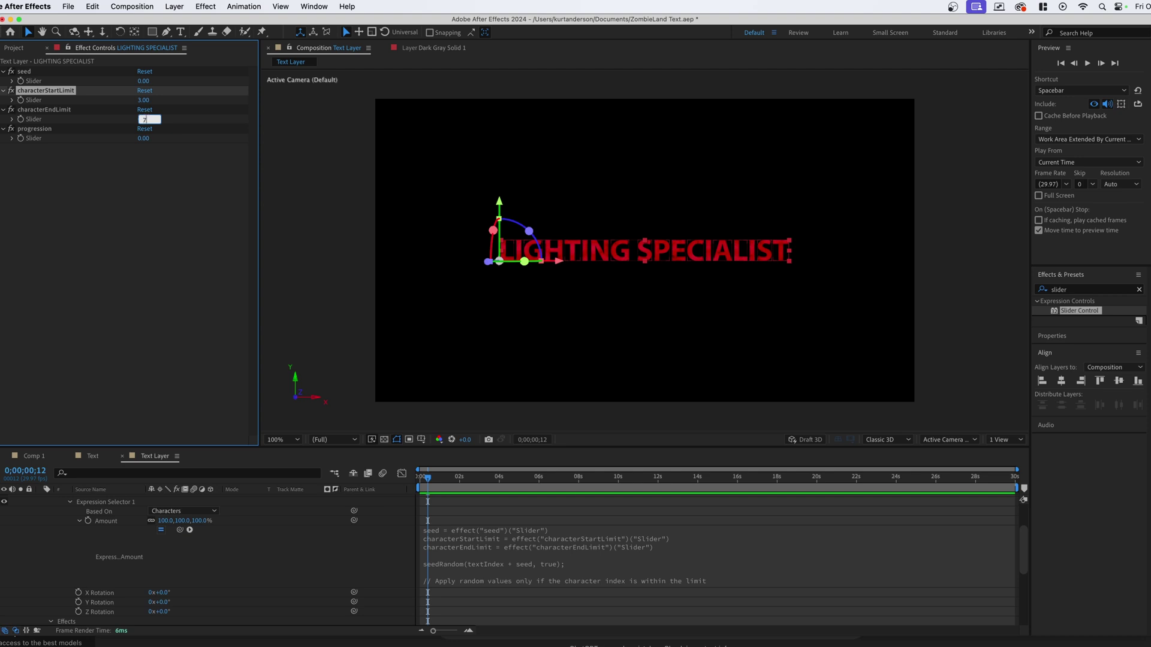
{"action": "type", "text": "7"}
{"action": "left_click_drag", "start_coordinate": [159, 592], "coordinate": [232, 589]}
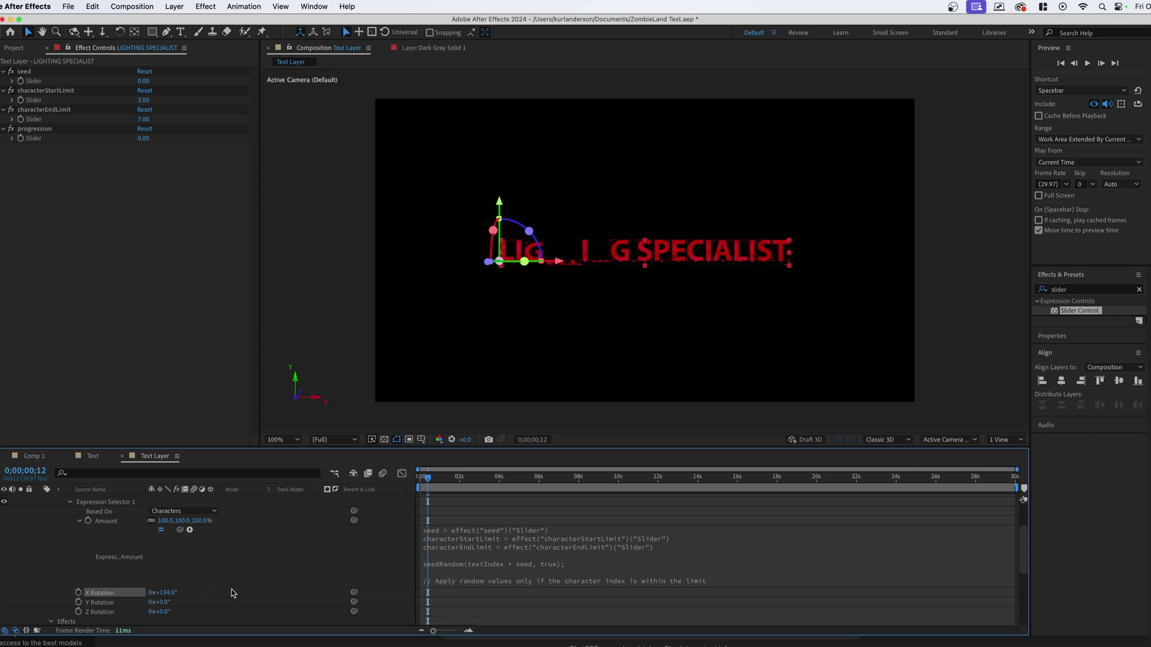
{"action": "key", "text": "super+z"}
Step: Set characterStartLimit to 5 and characterEndLimit to 90, and raise the rotation animator's Y Rotation to 130°
{"action": "left_click", "coordinate": [144, 100]}
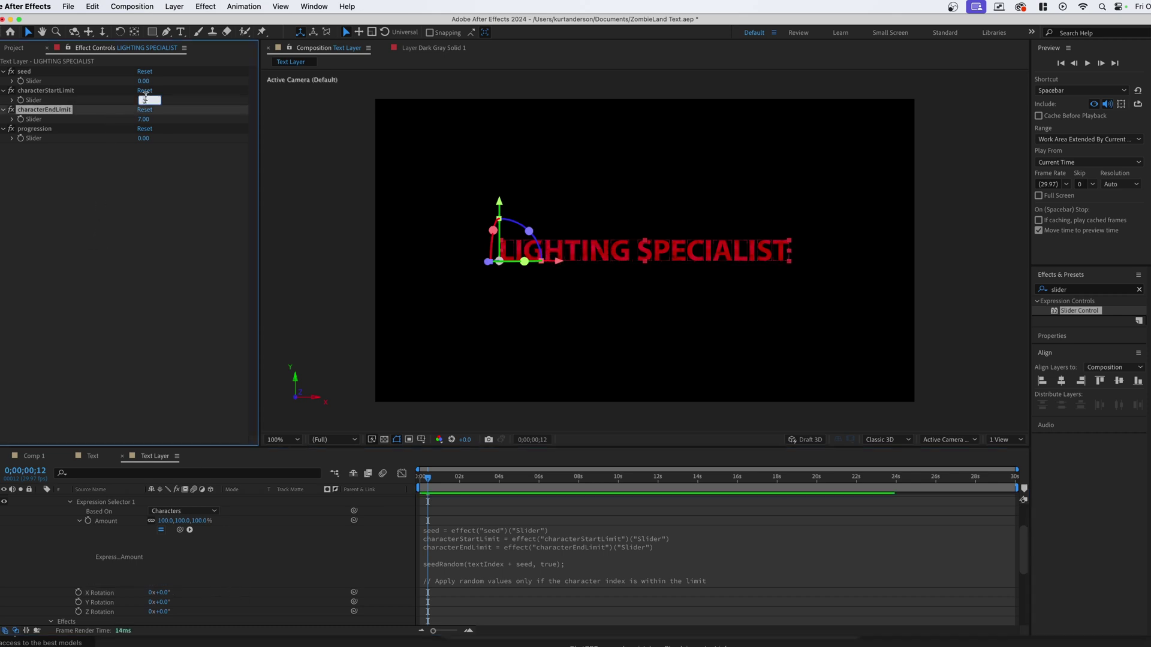
{"action": "type", "text": "5"}
{"action": "left_click", "coordinate": [143, 121]}
{"action": "type", "text": "90"}
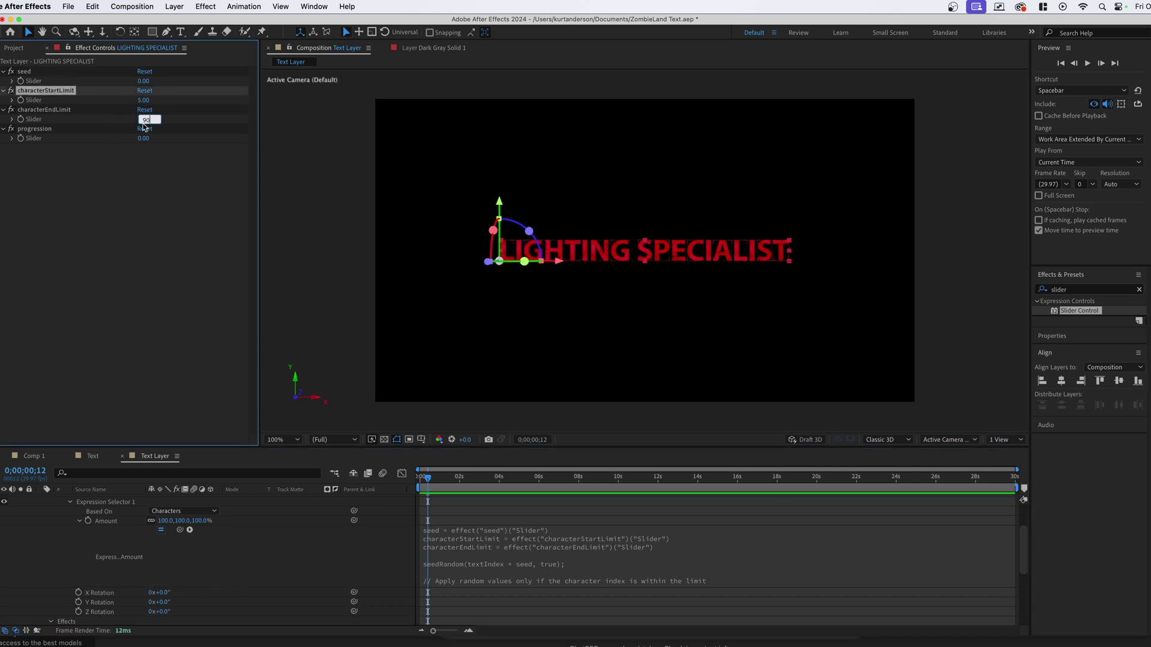
{"action": "left_click_drag", "start_coordinate": [159, 603], "coordinate": [234, 602]}
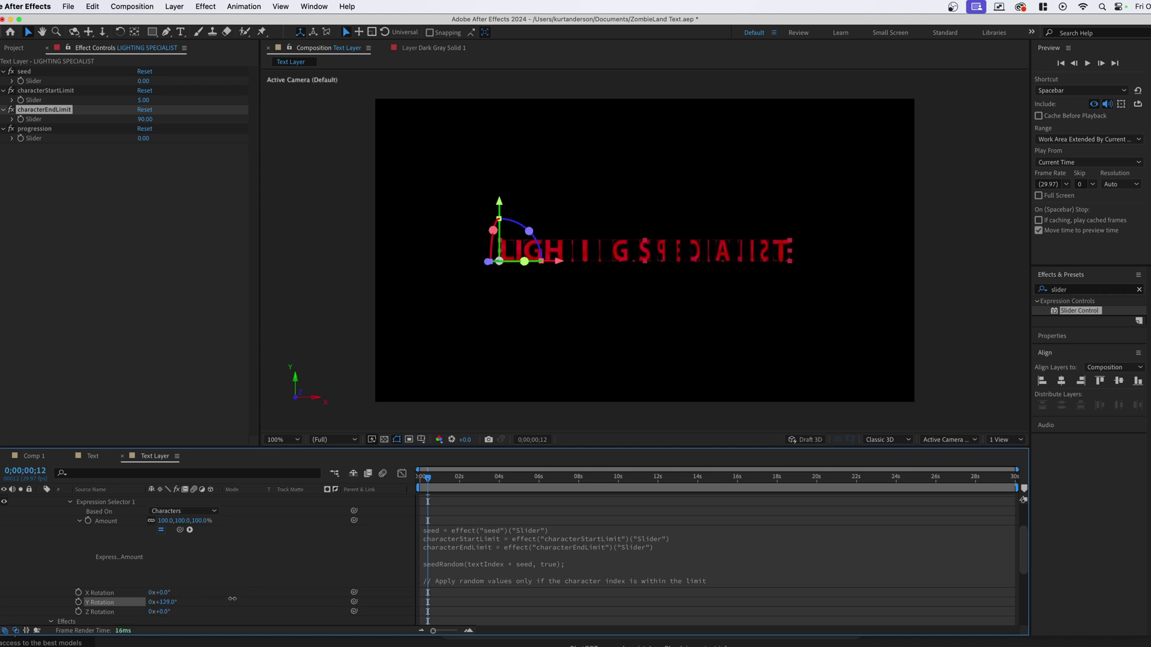
{"action": "left_click", "coordinate": [64, 230]}
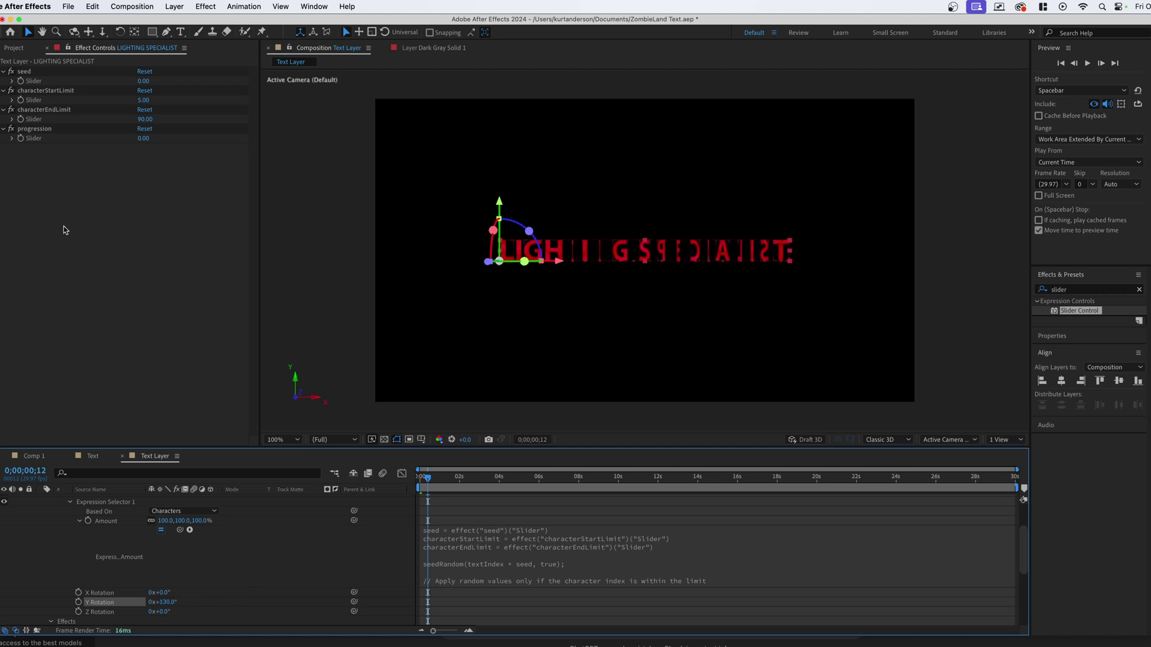
Step: Set characterEndLimit to 9 and return the rotation animator's Y Rotation to 0°
{"action": "left_click", "coordinate": [147, 120]}
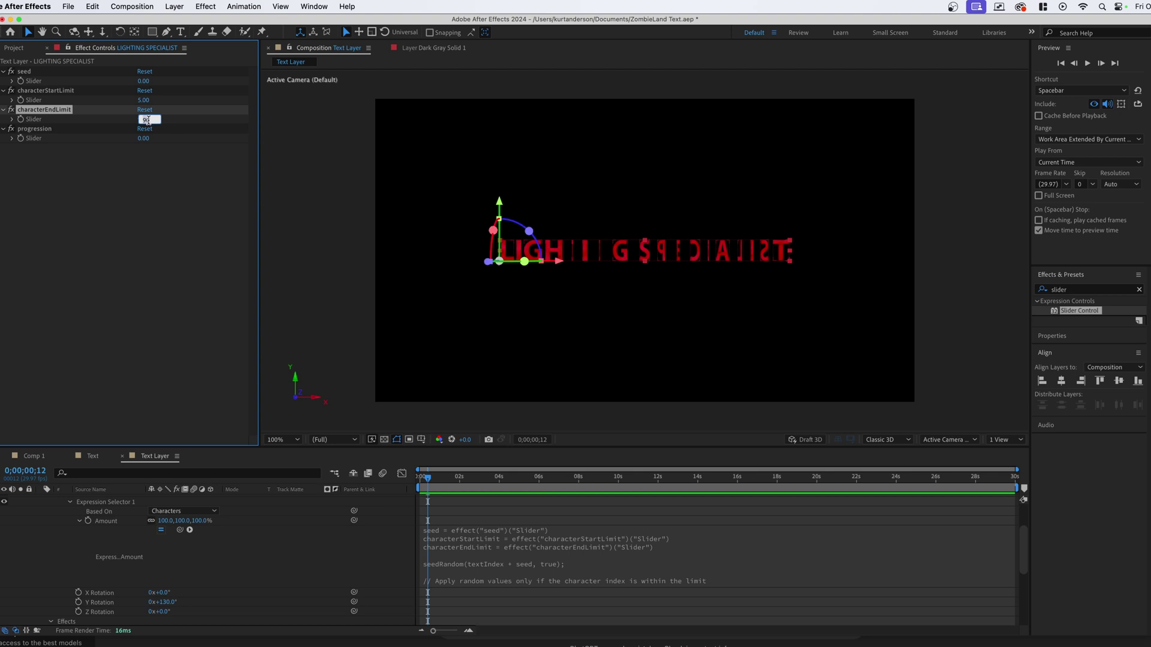
{"action": "type", "text": "9"}
{"action": "key", "text": "Return"}
{"action": "left_click_drag", "start_coordinate": [167, 602], "coordinate": [108, 598]}
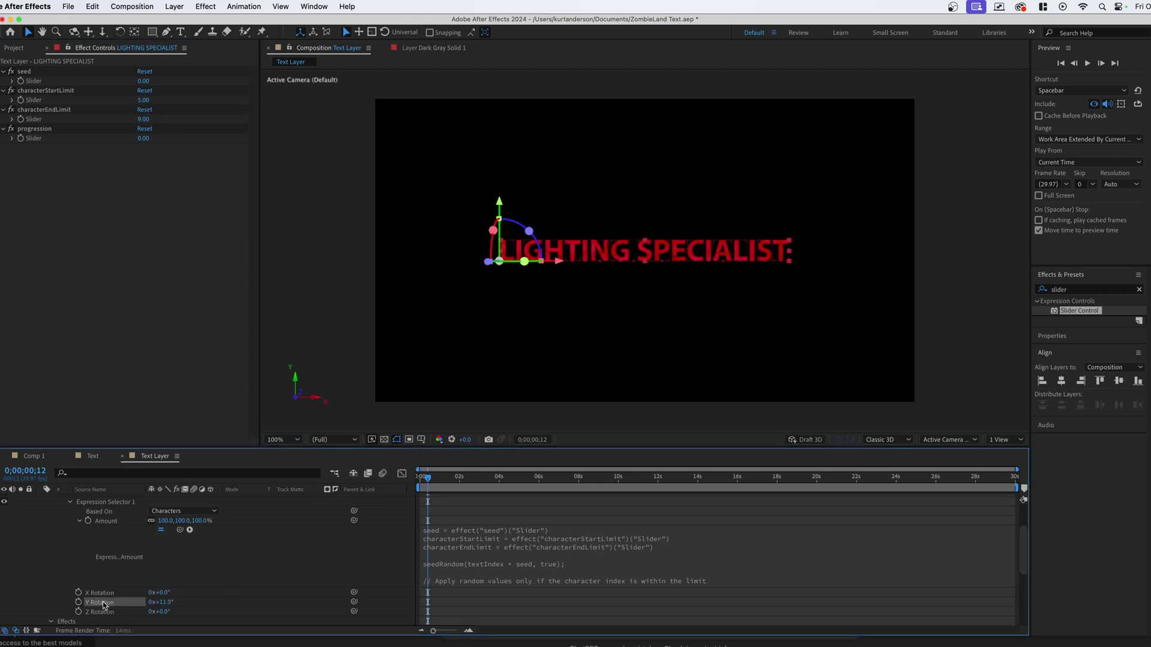
{"action": "left_click", "coordinate": [140, 170]}
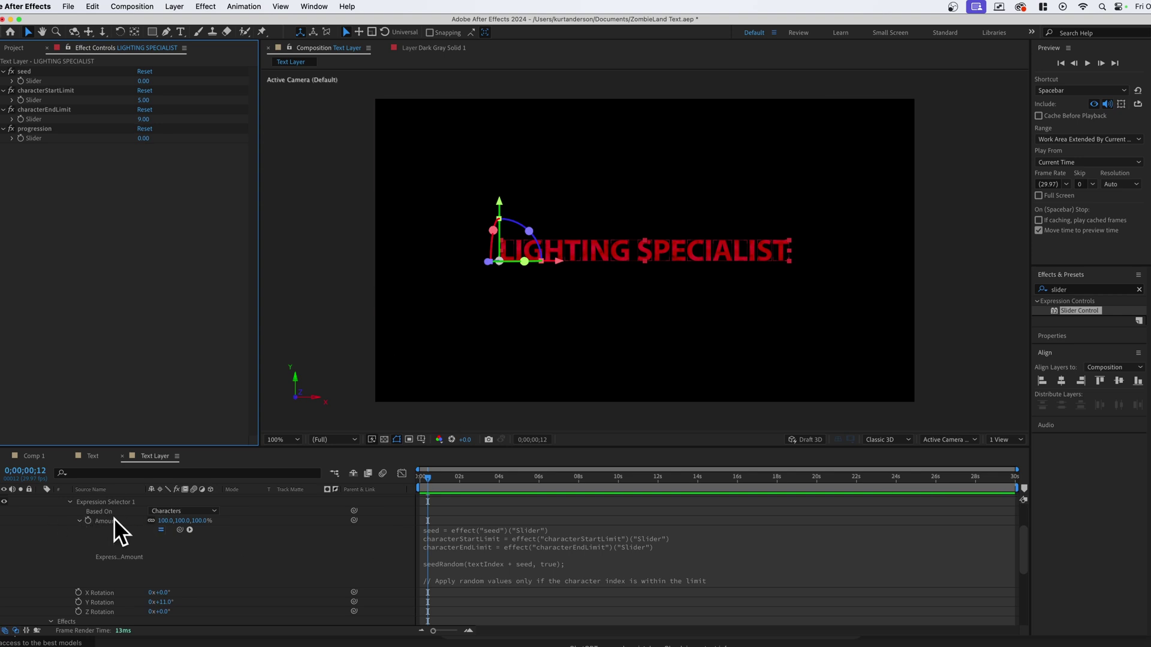
{"action": "left_click", "coordinate": [167, 602]}
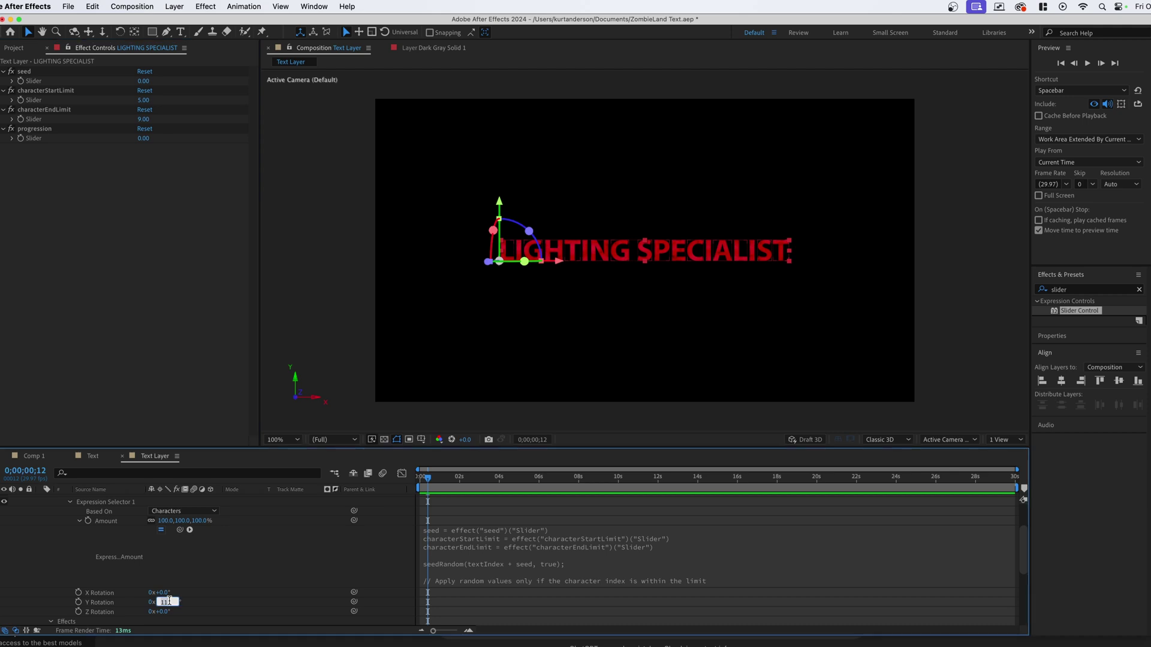
{"action": "type", "text": "0"}
{"action": "left_click", "coordinate": [218, 563]}
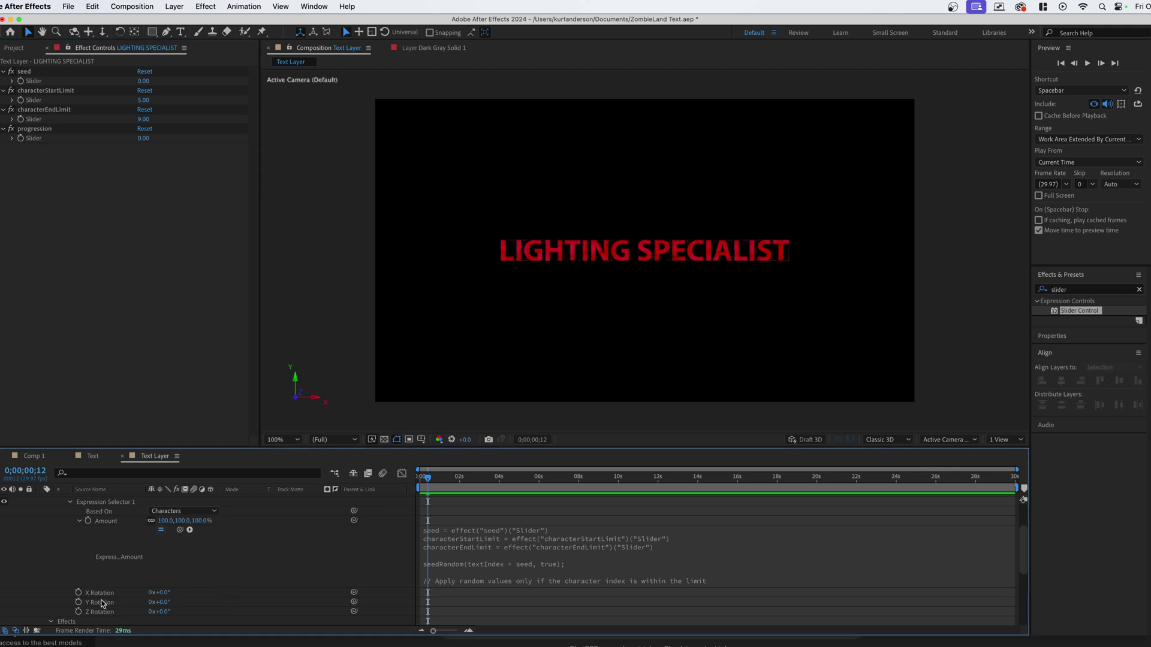
Step: Link the rotation animator's X, Y and Z Rotation properties to the progression slider
{"action": "left_click_drag", "start_coordinate": [353, 592], "coordinate": [29, 142]}
{"action": "left_click_drag", "start_coordinate": [354, 602], "coordinate": [36, 147]}
{"action": "scroll", "coordinate": [360, 627], "scroll_direction": "down", "scroll_amount": 1}
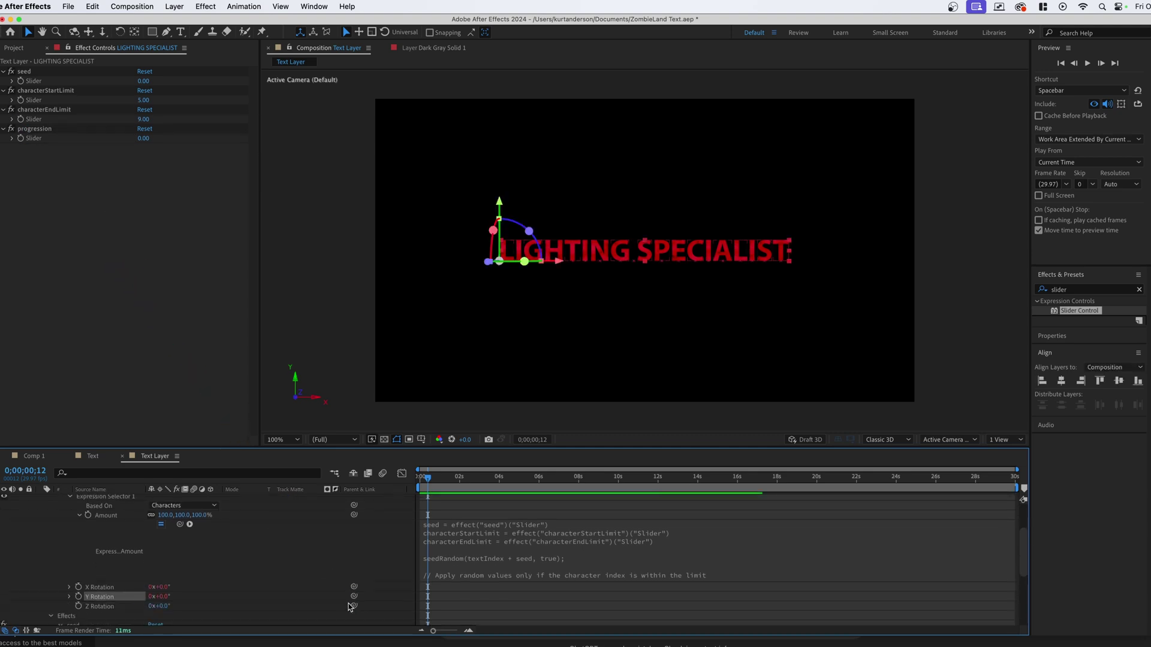
{"action": "left_click_drag", "start_coordinate": [354, 609], "coordinate": [36, 139]}
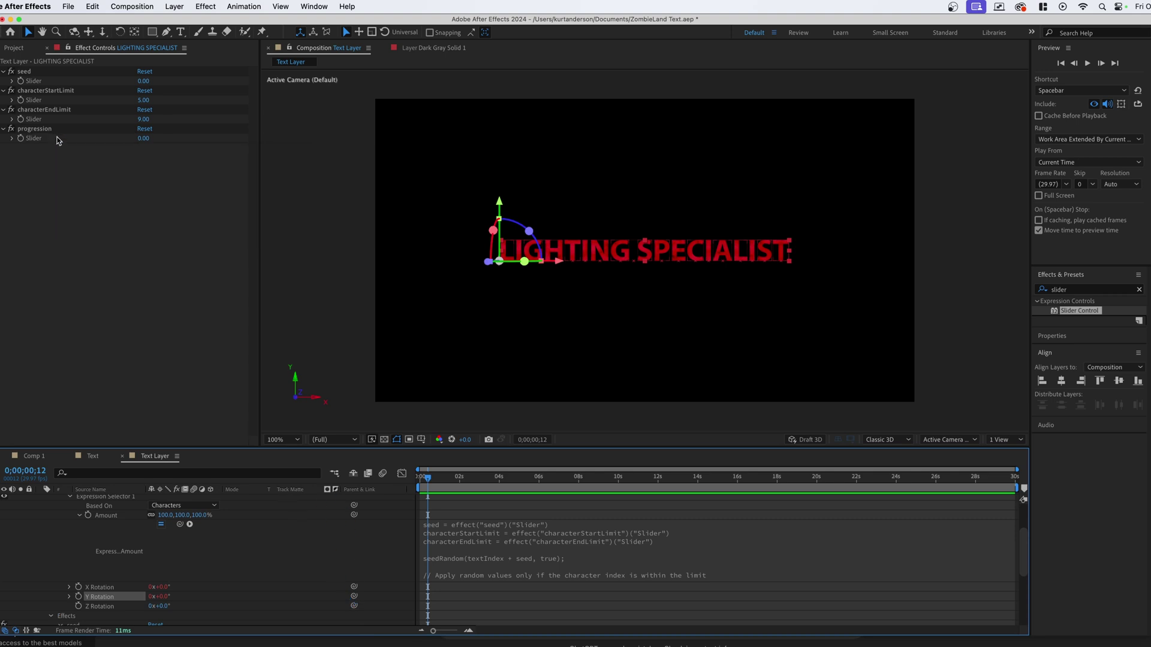
{"action": "left_click_drag", "start_coordinate": [354, 597], "coordinate": [36, 139]}
{"action": "scroll", "coordinate": [234, 553], "scroll_direction": "down", "scroll_amount": 2}
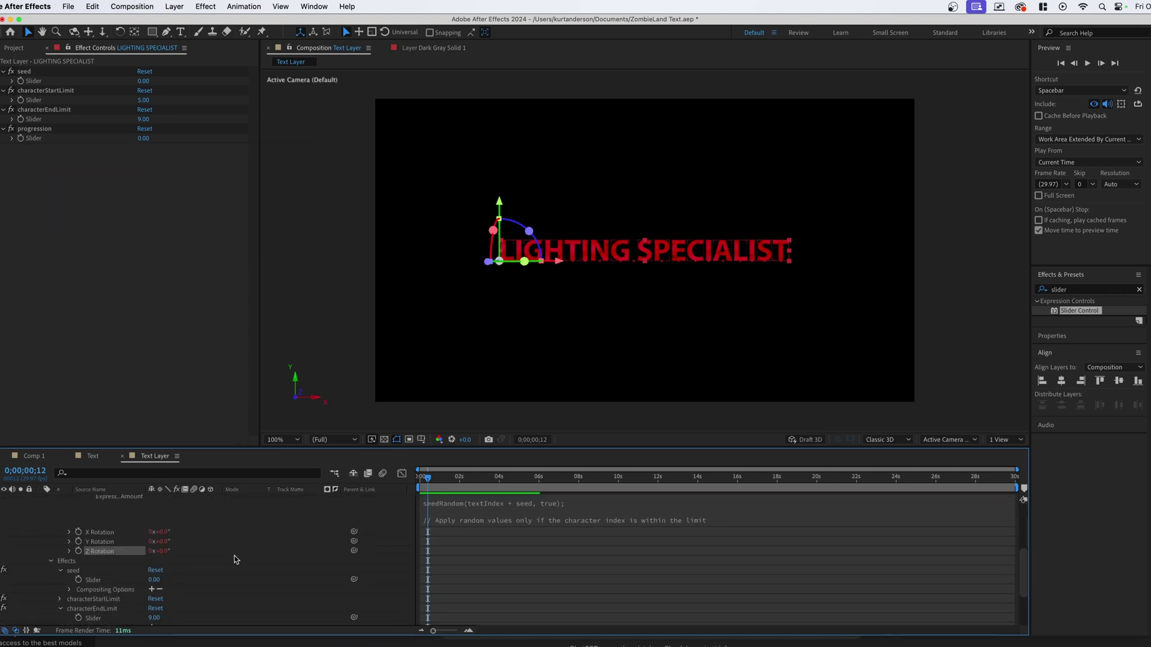
Step: Set characterStartLimit to 0 and characterEndLimit to 50, and try the progression slider at 298, undoing that test change
{"action": "mouse_move", "coordinate": [144, 138]}
{"action": "left_mouse_down"}
{"action": "mouse_move", "coordinate": [205, 138]}
{"action": "mouse_move", "coordinate": [146, 141]}
{"action": "left_mouse_up"}
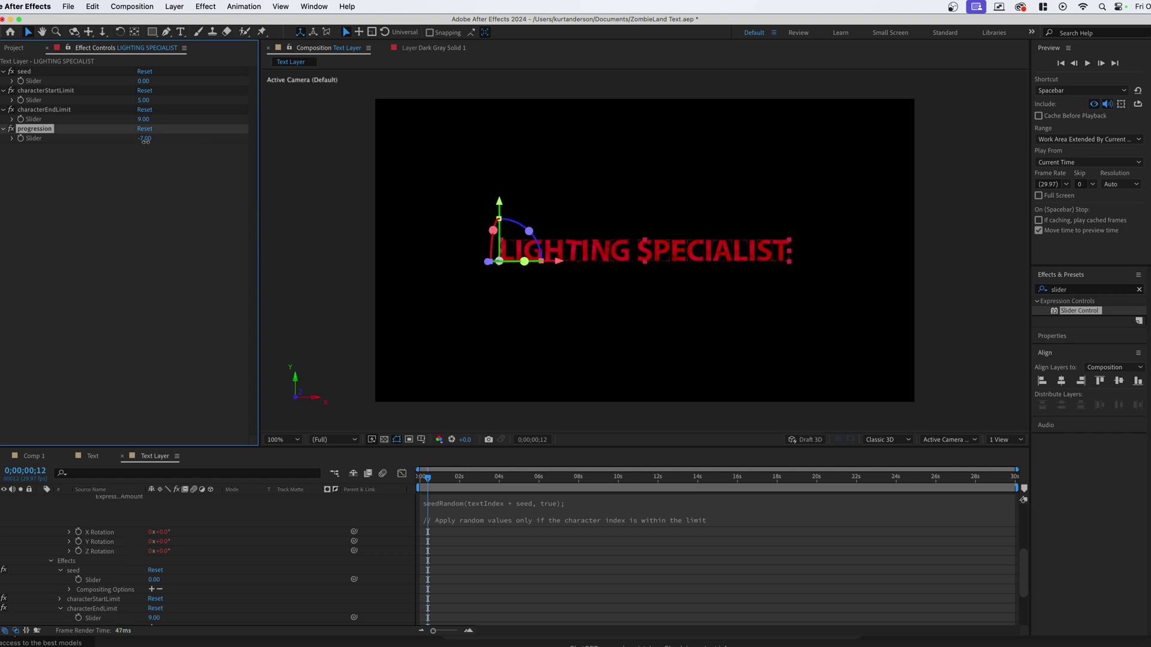
{"action": "key", "text": "ctrl+z"}
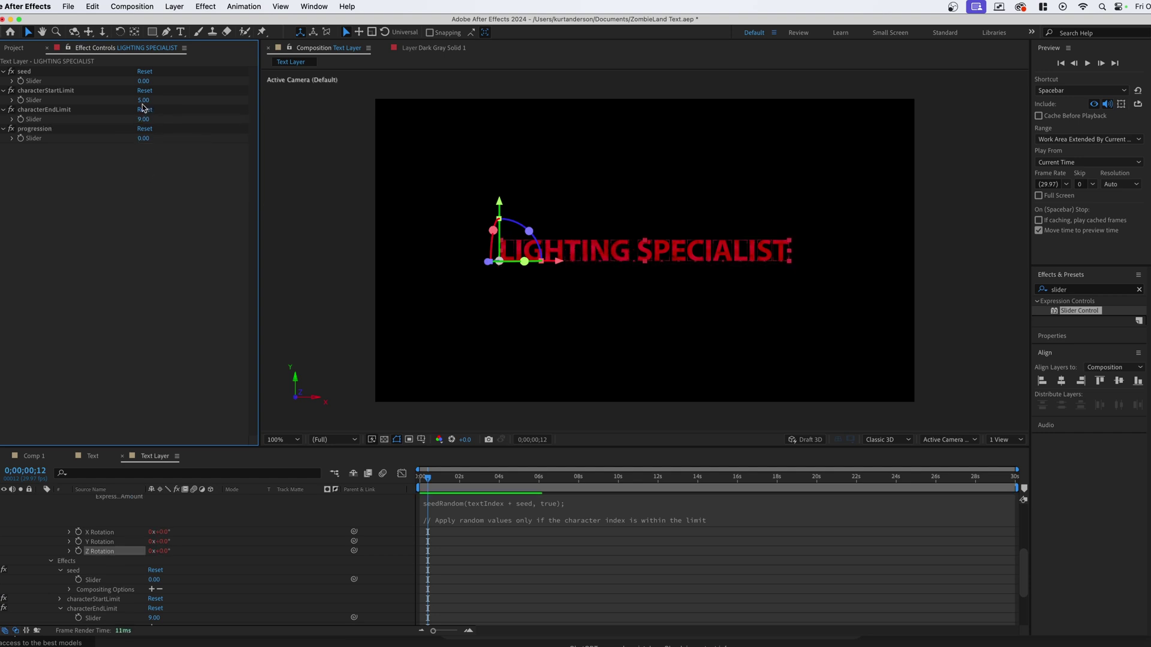
{"action": "left_click", "coordinate": [143, 100]}
{"action": "left_click", "coordinate": [143, 119]}
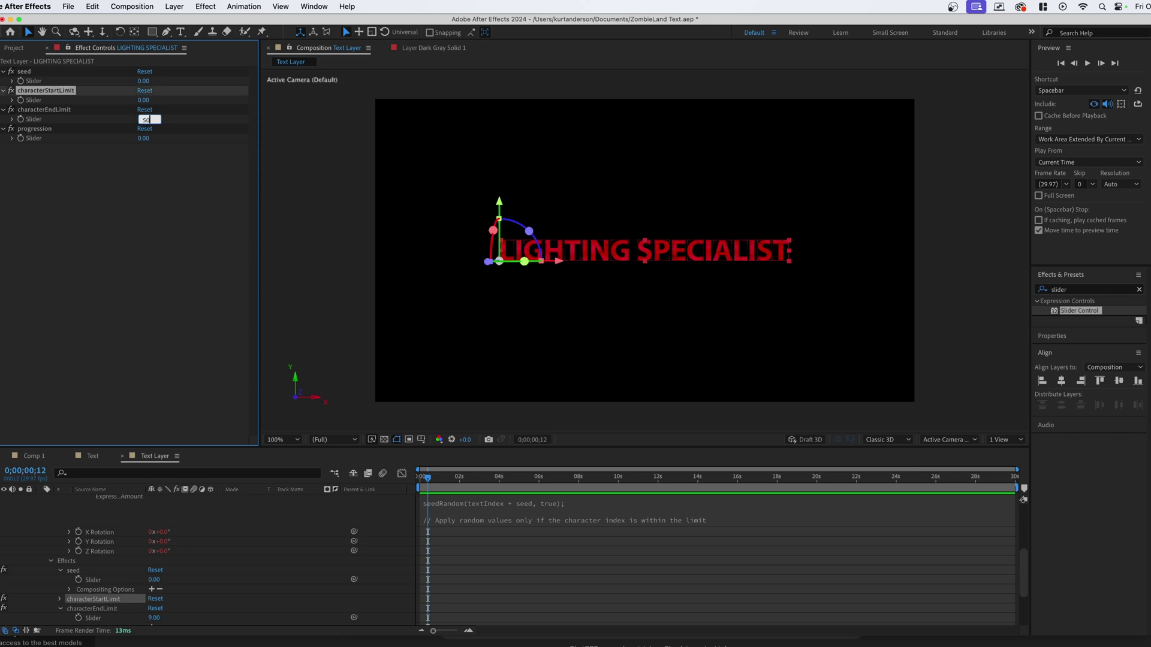
{"action": "left_click", "coordinate": [183, 229]}
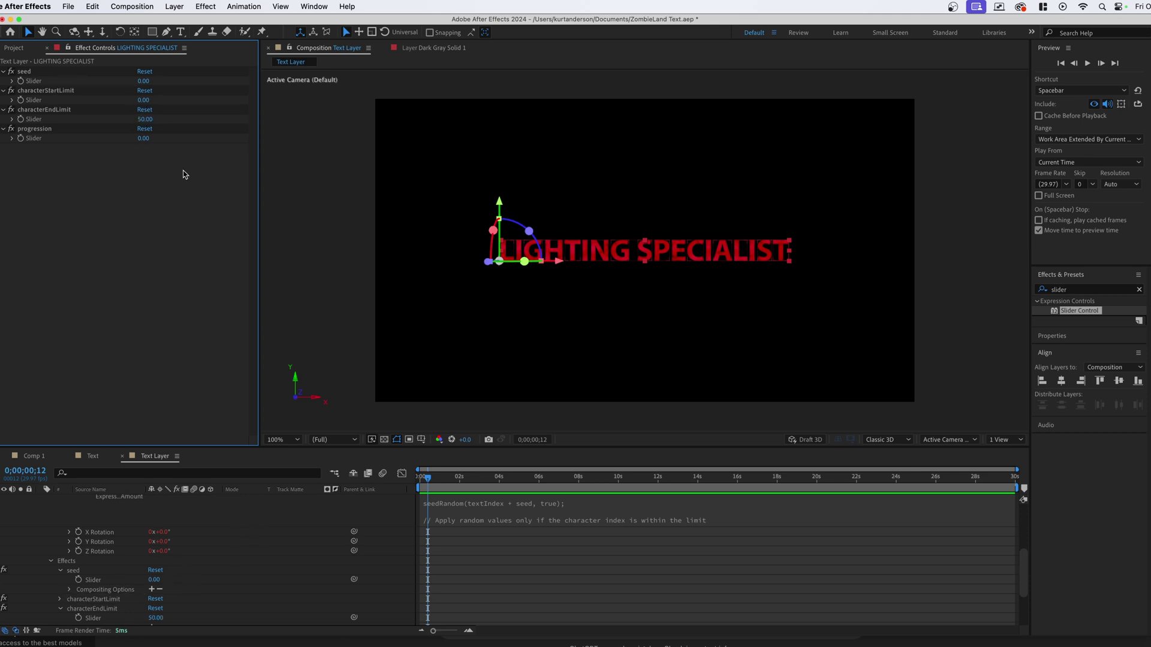
{"action": "left_click_drag", "start_coordinate": [144, 137], "coordinate": [313, 137]}
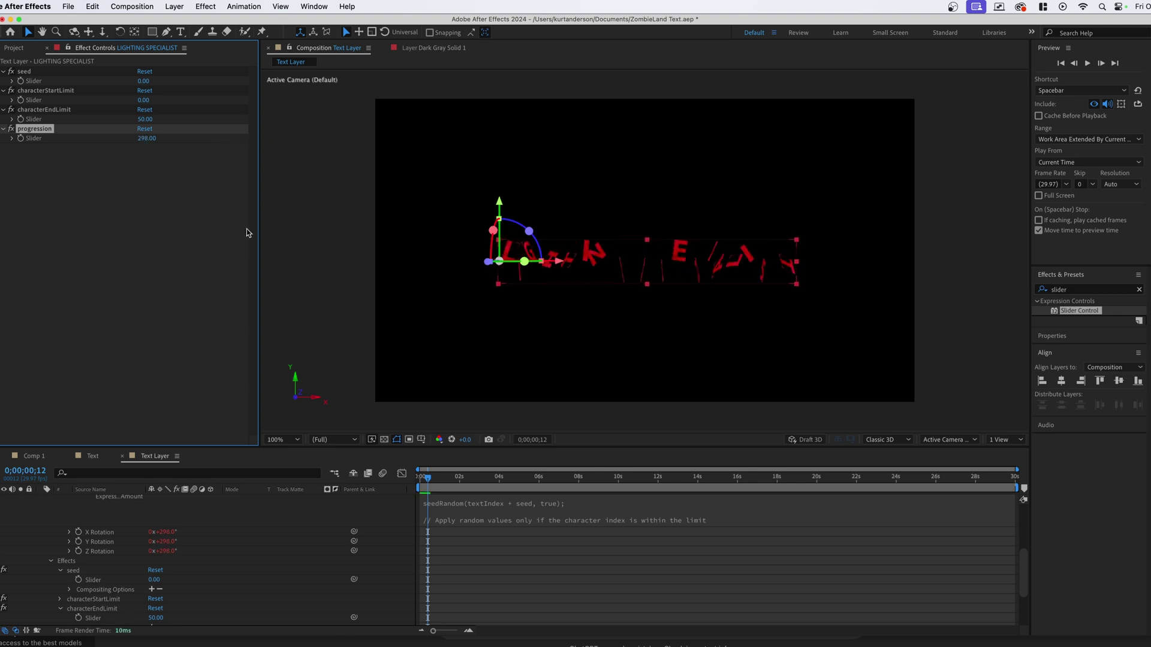
{"action": "key", "text": "cmd+z"}
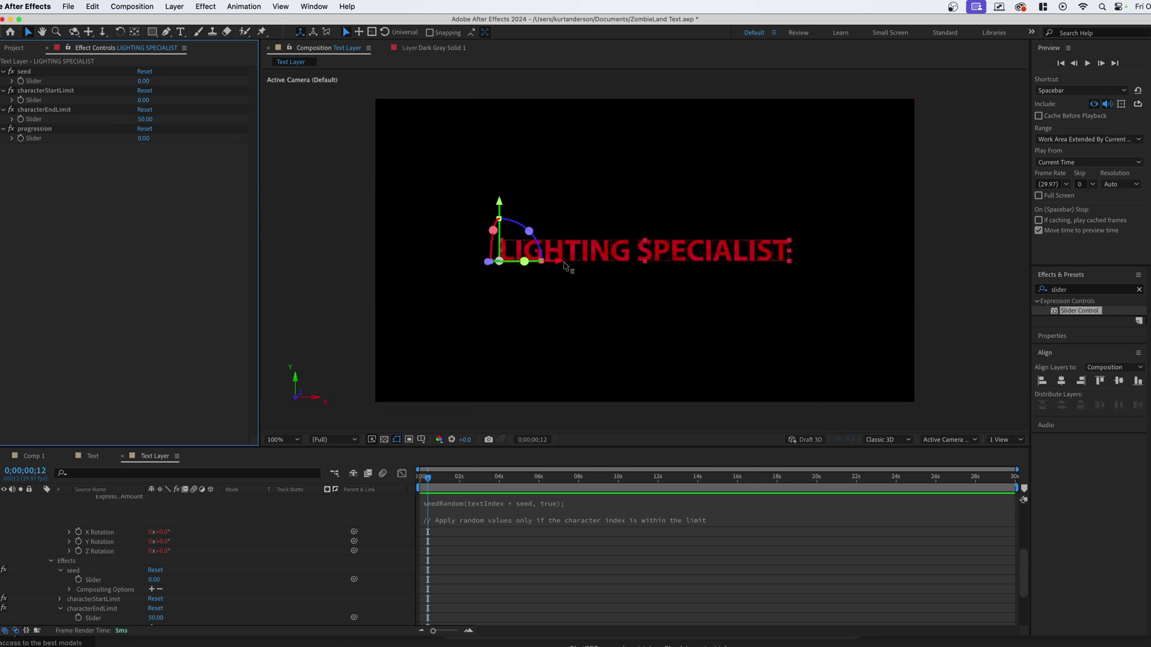
Step: Collapse the rotation animator and add a Position animator to the LIGHTING SPECIALIST text layer
{"action": "scroll", "coordinate": [212, 578], "scroll_direction": "up", "scroll_amount": 3}
{"action": "scroll", "coordinate": [212, 577], "scroll_direction": "up", "scroll_amount": 2}
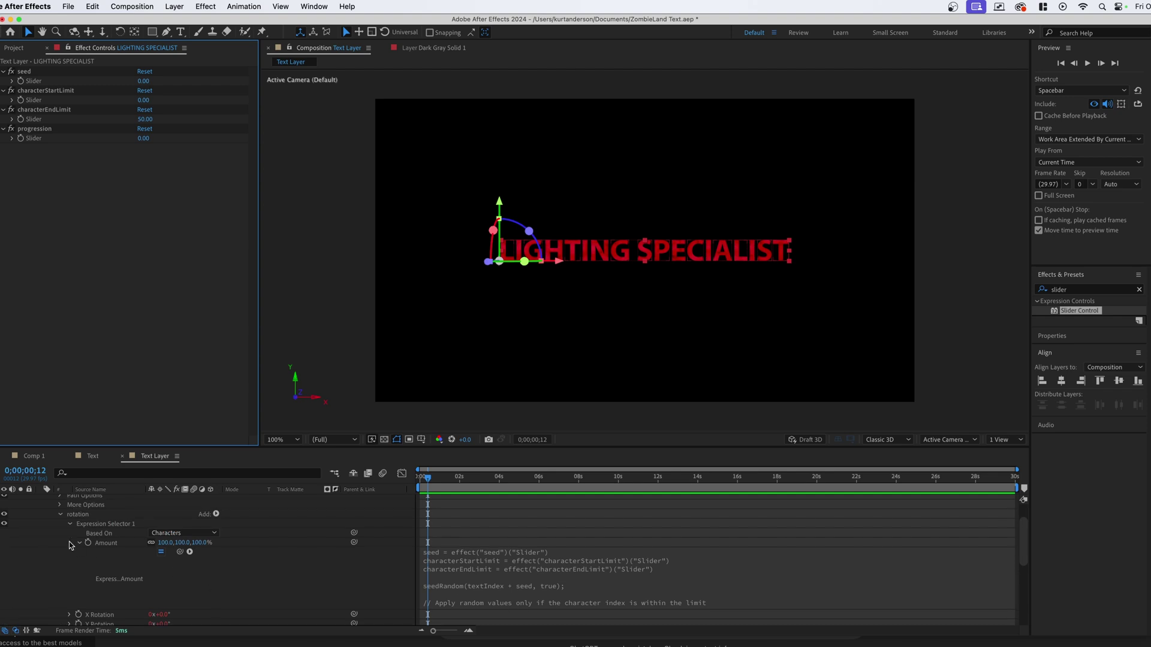
{"action": "left_click", "coordinate": [114, 510]}
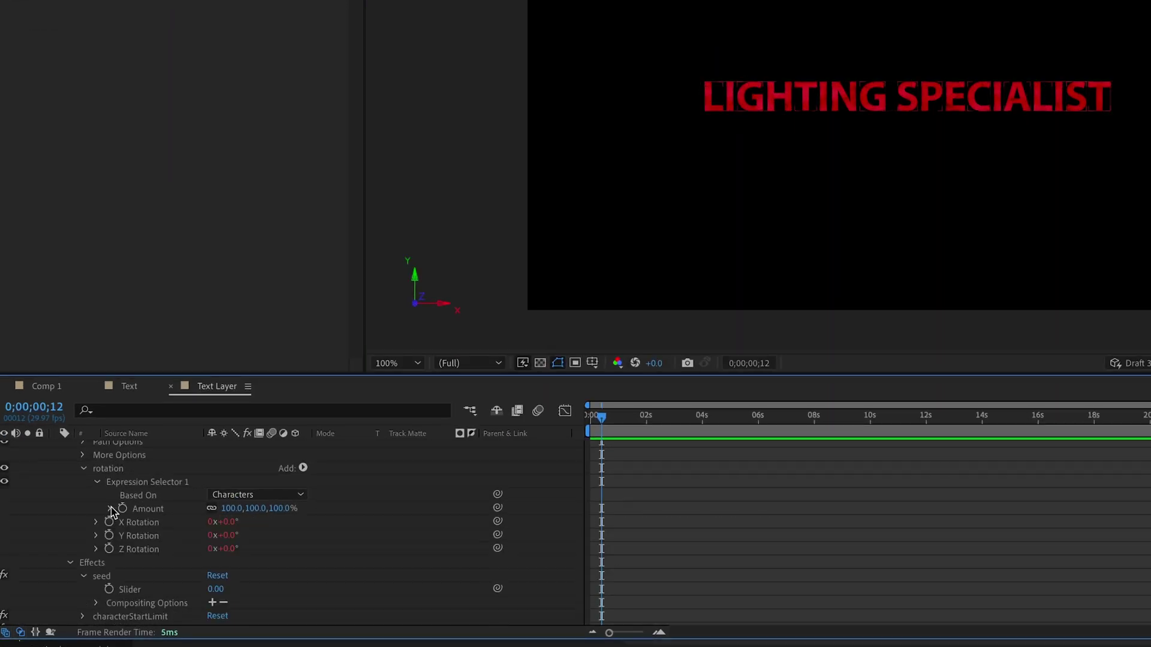
{"action": "left_click", "coordinate": [98, 484]}
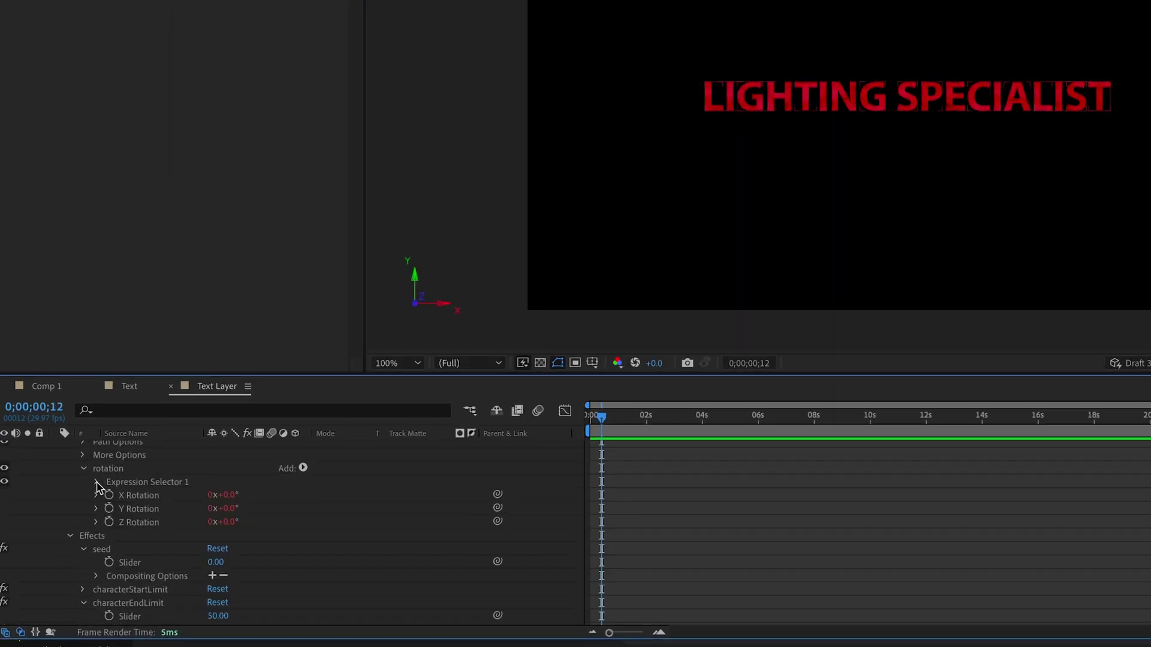
{"action": "left_click", "coordinate": [82, 468]}
{"action": "scroll", "coordinate": [153, 488], "scroll_direction": "up", "scroll_amount": 2}
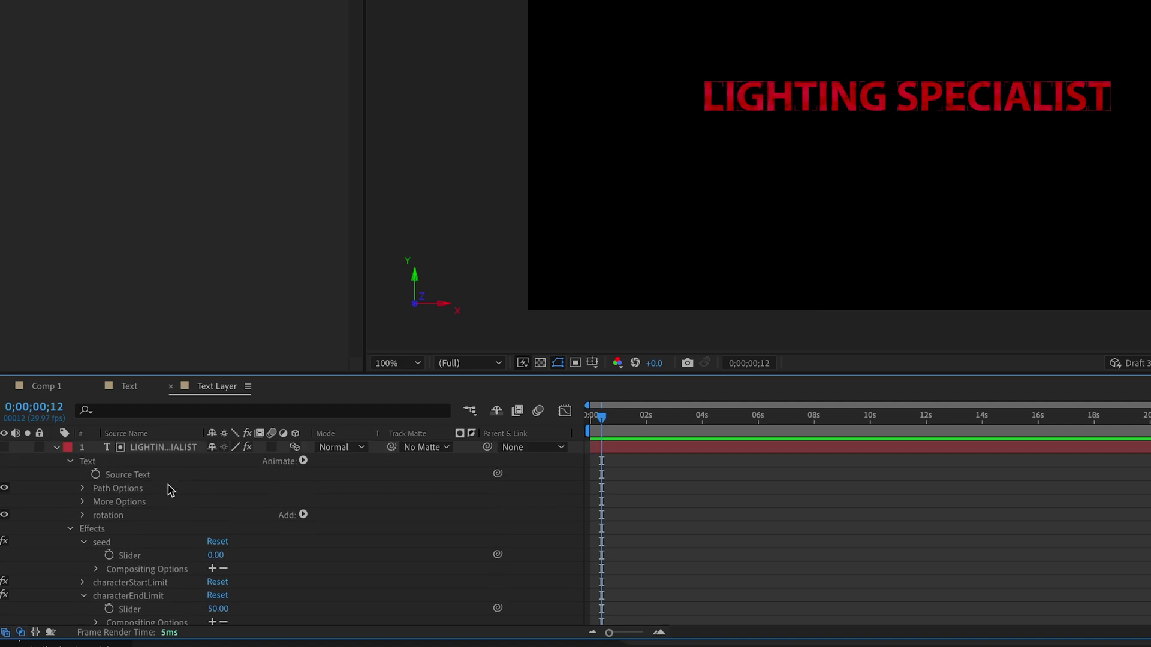
{"action": "left_click", "coordinate": [302, 461]}
{"action": "left_click", "coordinate": [360, 376]}
Step: Rename the new text animator as position
{"action": "right_click", "coordinate": [119, 530]}
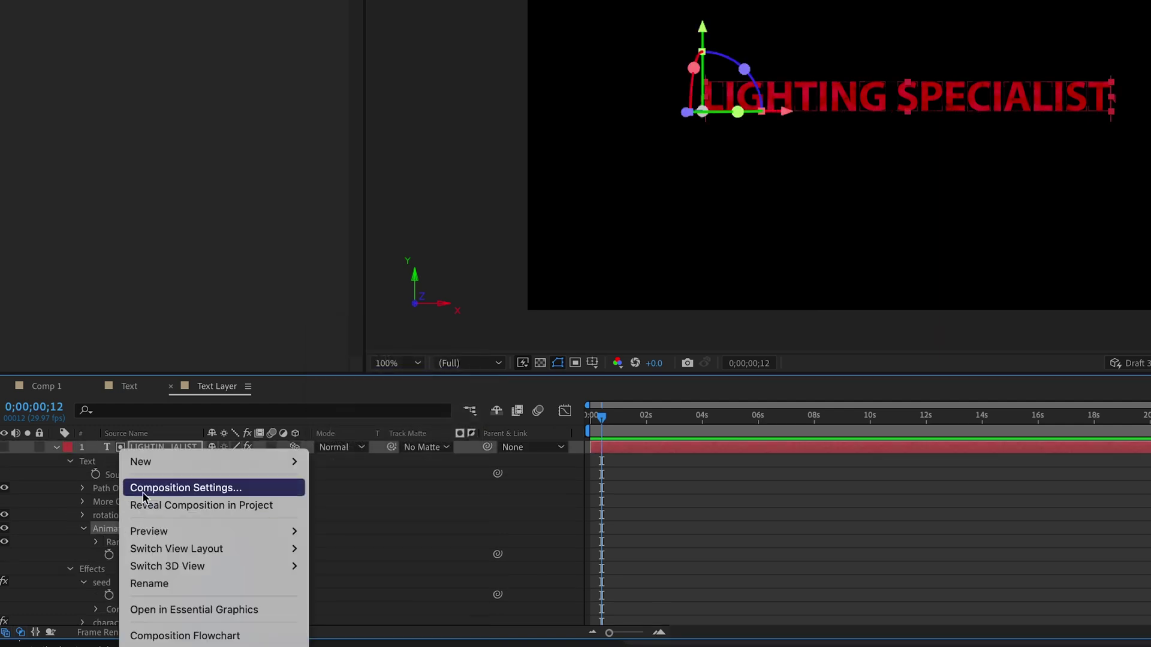
{"action": "left_click", "coordinate": [154, 584]}
{"action": "type", "text": "position"}
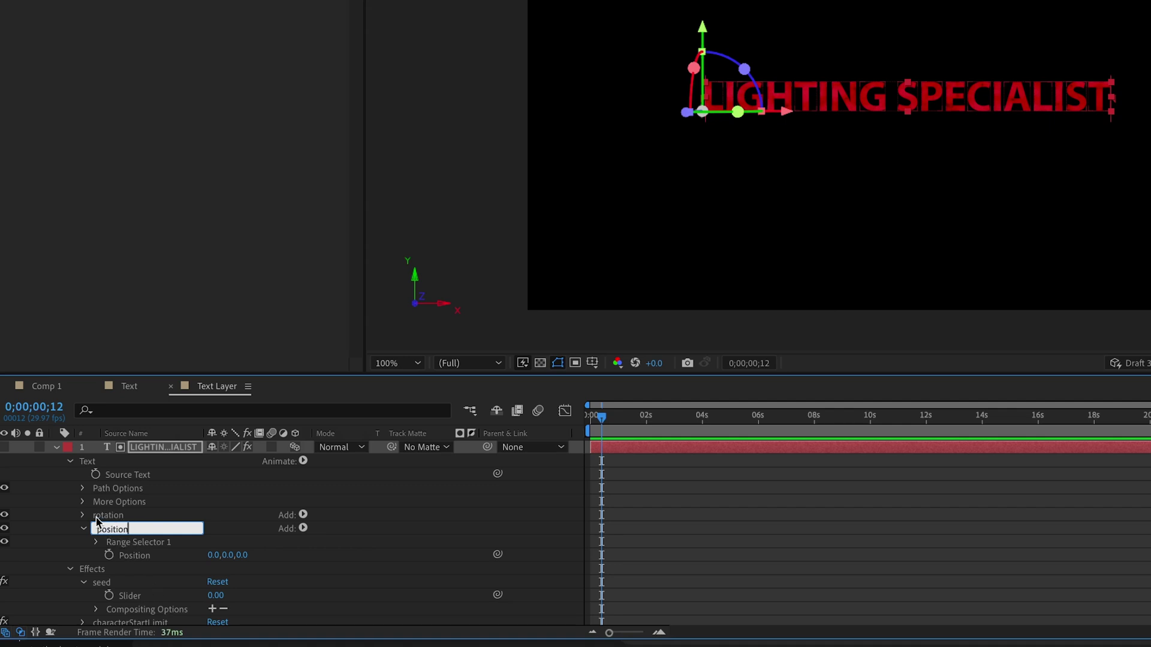
{"action": "key", "text": "Return"}
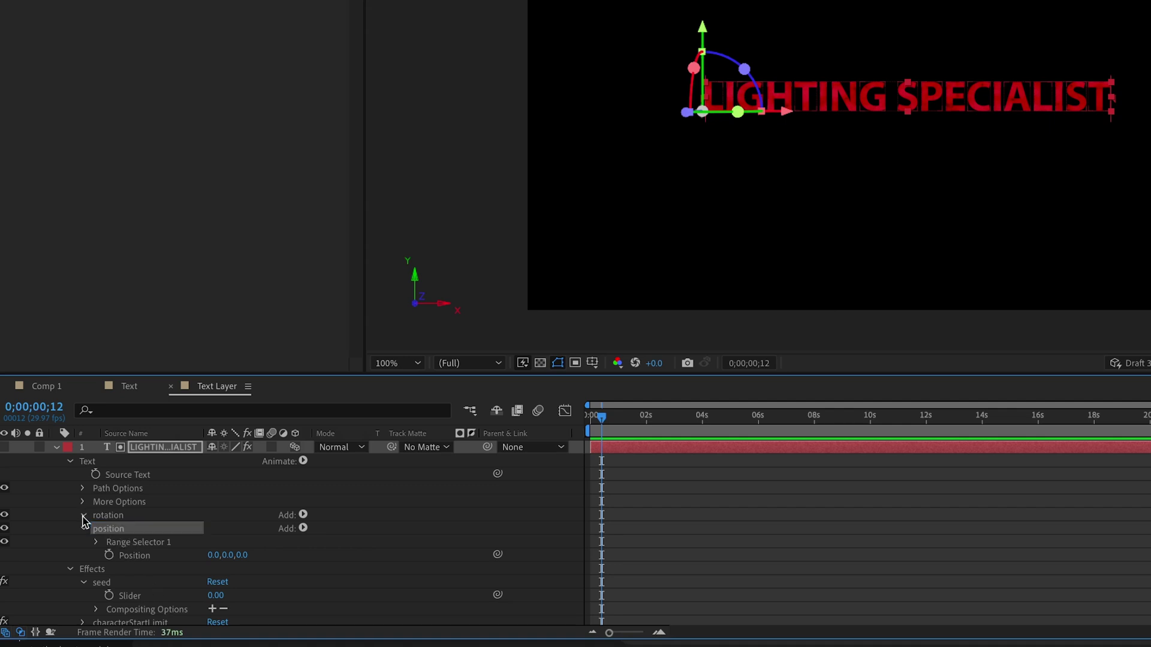
Step: Copy the entire Amount expression from the rotation animator's Expression Selector 1
{"action": "left_click", "coordinate": [84, 516]}
{"action": "left_click", "coordinate": [96, 528]}
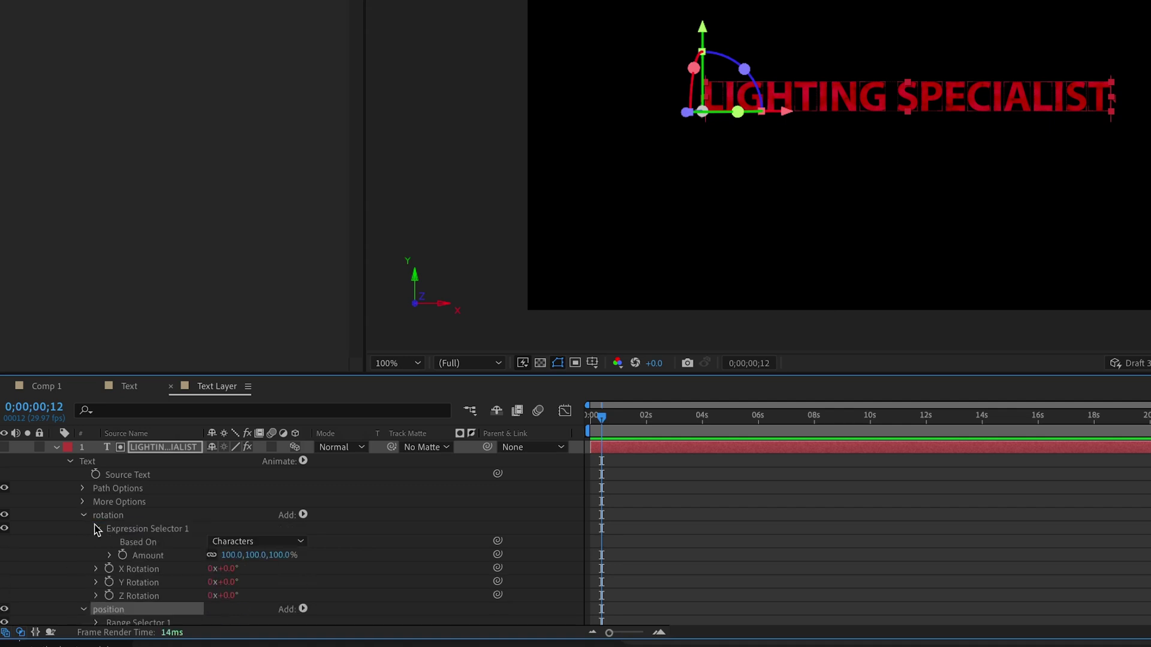
{"action": "left_click", "coordinate": [111, 556]}
{"action": "left_click", "coordinate": [671, 555]}
{"action": "key", "text": "ctrl+a"}
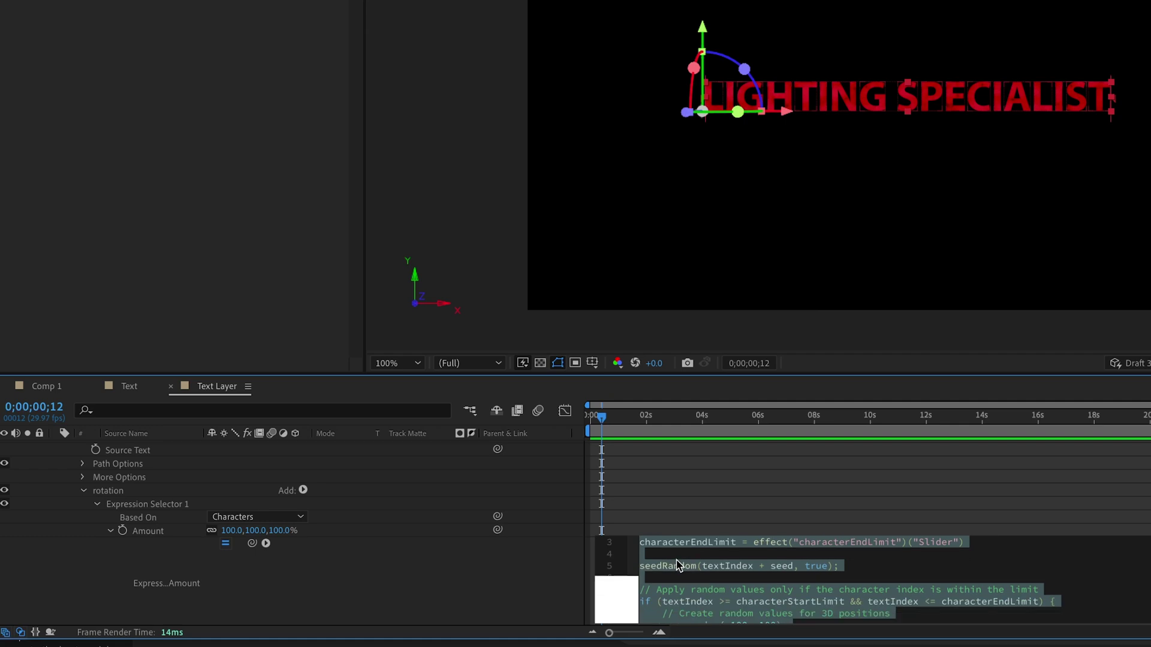
{"action": "scroll", "coordinate": [683, 566], "scroll_direction": "down", "scroll_amount": 5}
{"action": "scroll", "coordinate": [684, 566], "scroll_direction": "up", "scroll_amount": 2}
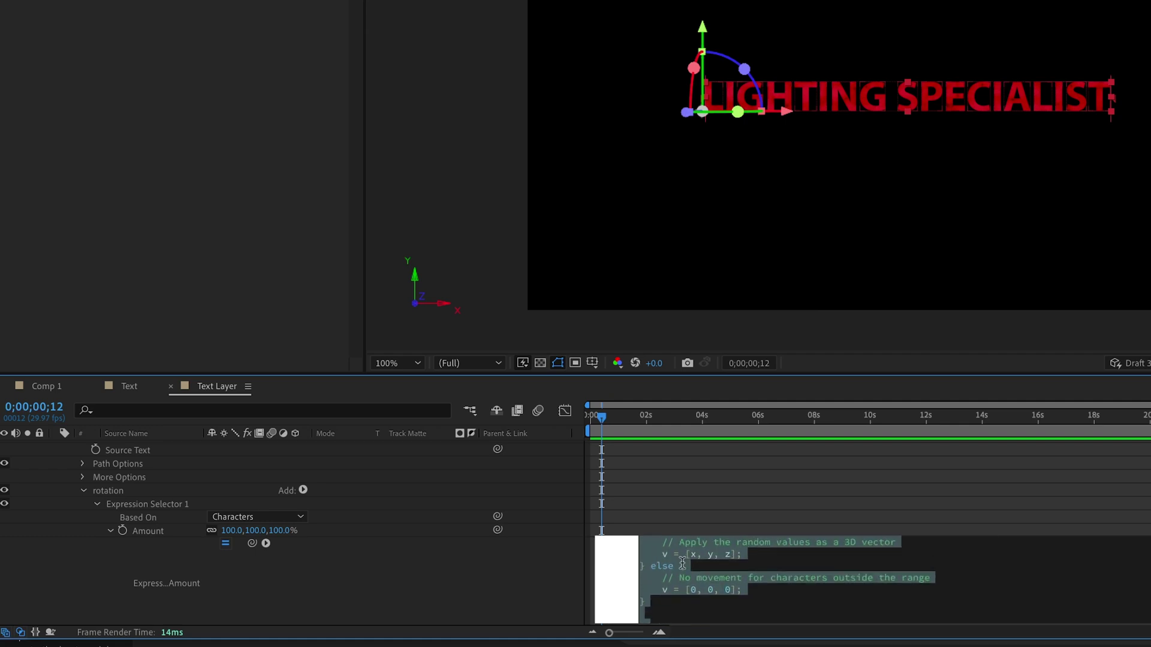
{"action": "scroll", "coordinate": [683, 566], "scroll_direction": "up", "scroll_amount": 5}
{"action": "scroll", "coordinate": [683, 566], "scroll_direction": "up", "scroll_amount": 3}
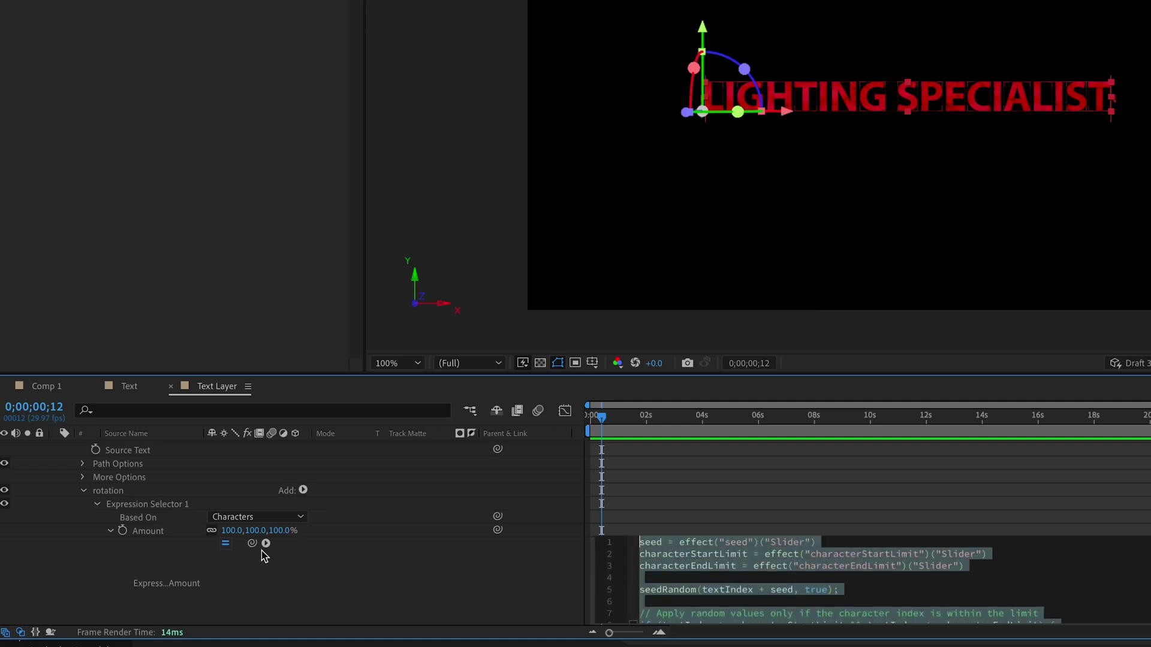
{"action": "left_click", "coordinate": [95, 504]}
Step: Replace the position animator's Range Selector 1 with an Expression selector
{"action": "scroll", "coordinate": [108, 557], "scroll_direction": "down", "scroll_amount": 2}
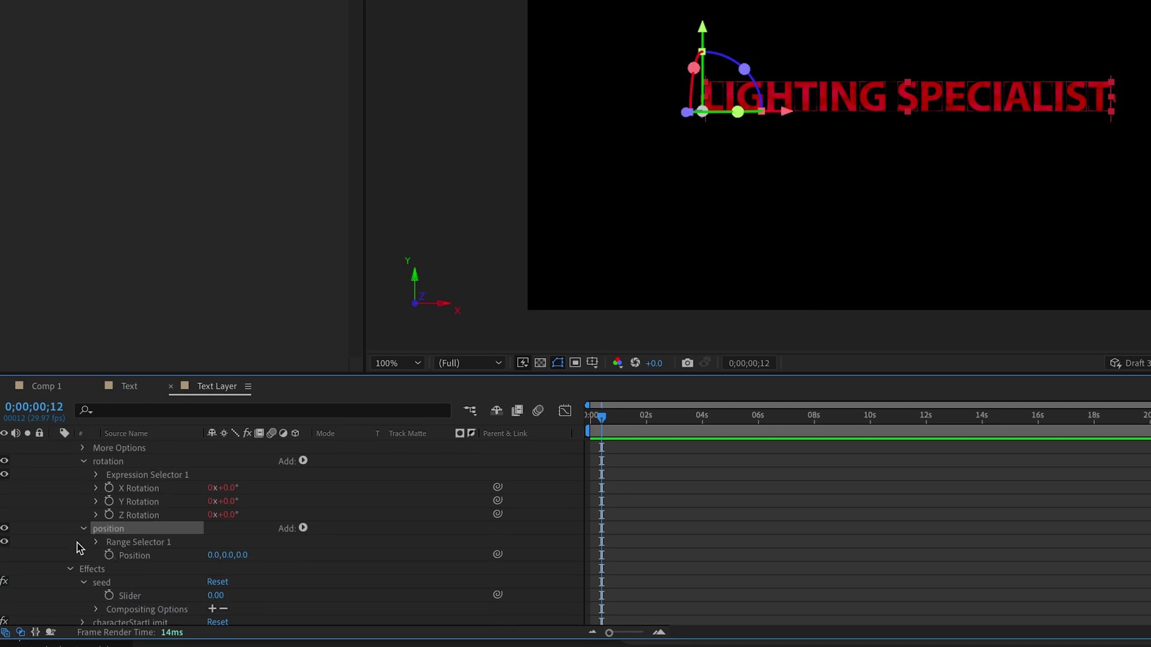
{"action": "left_click", "coordinate": [127, 543]}
{"action": "key", "text": "Delete"}
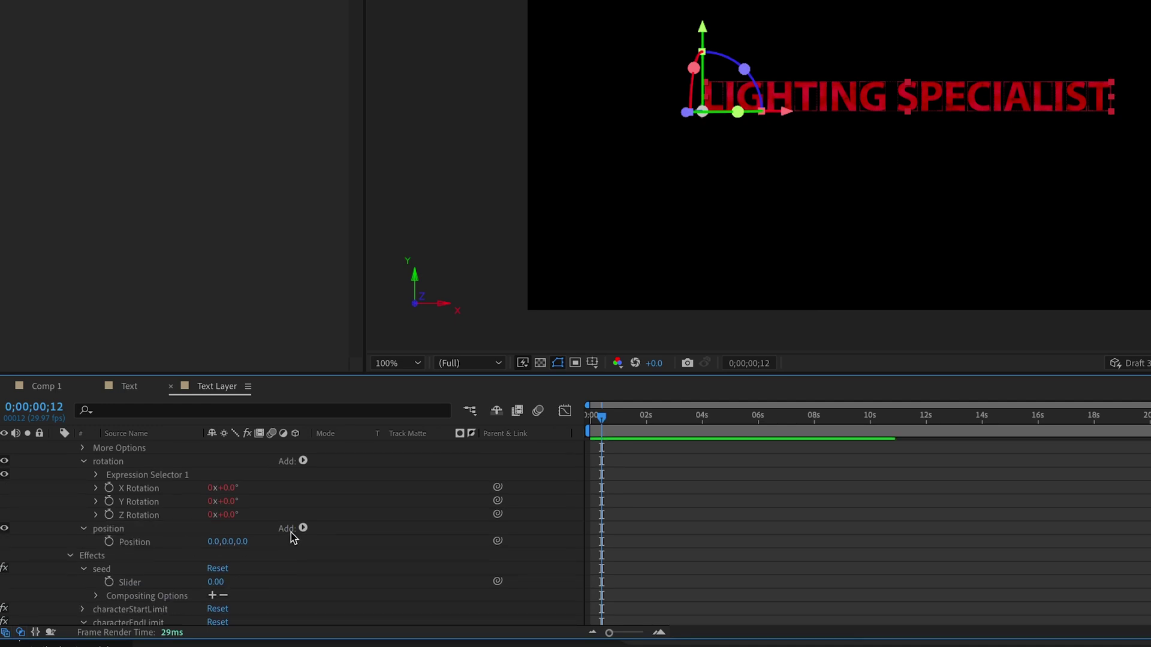
{"action": "left_click", "coordinate": [302, 528]}
{"action": "mouse_move", "coordinate": [330, 546]}
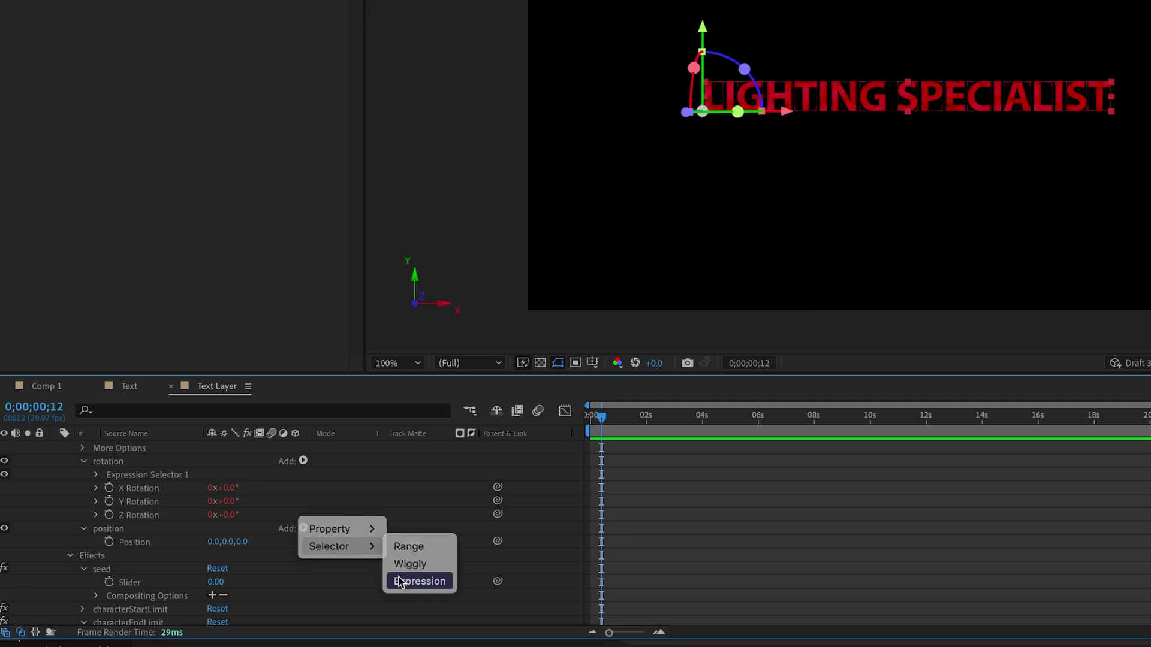
{"action": "left_click", "coordinate": [417, 582]}
Step: Paste the copied expression over the default Amount expression in the position animator's Expression Selector 1
{"action": "left_click", "coordinate": [95, 542]}
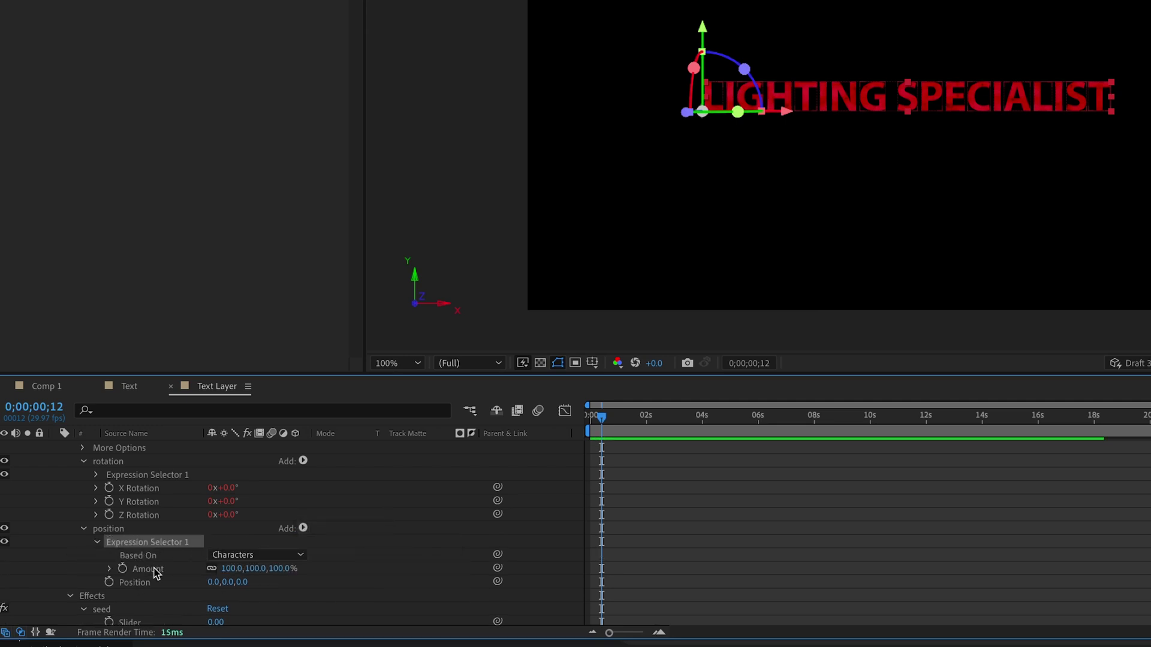
{"action": "left_click", "coordinate": [112, 569]}
{"action": "scroll", "coordinate": [159, 566], "scroll_direction": "down", "scroll_amount": 2}
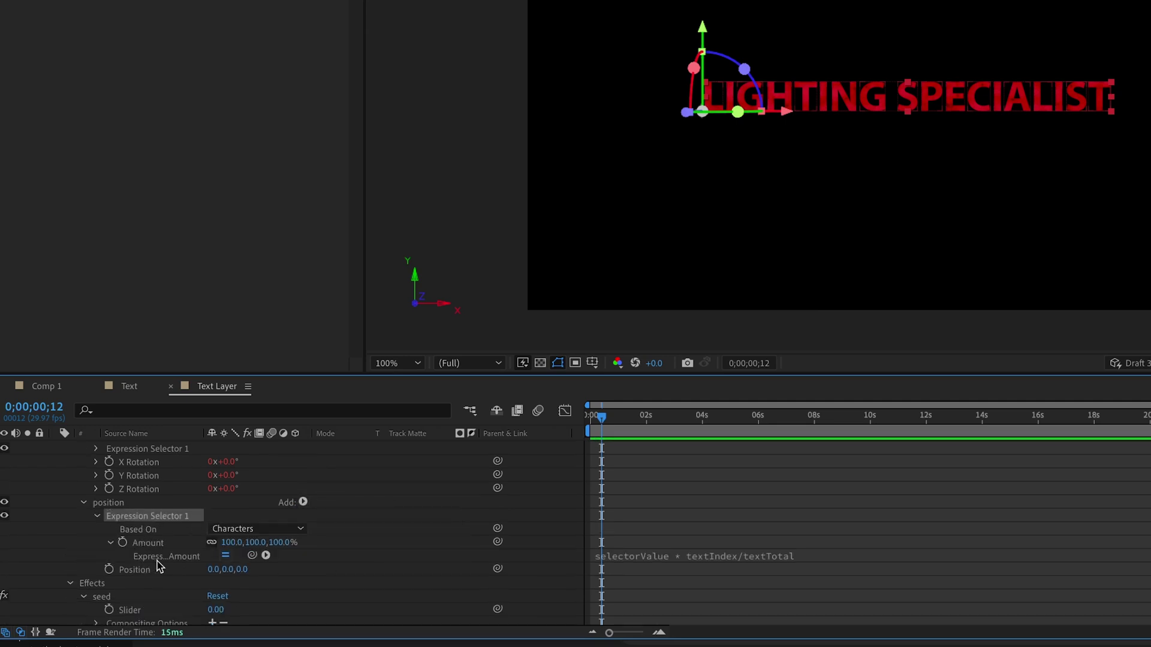
{"action": "left_click", "coordinate": [678, 557]}
{"action": "key", "text": "ctrl+v"}
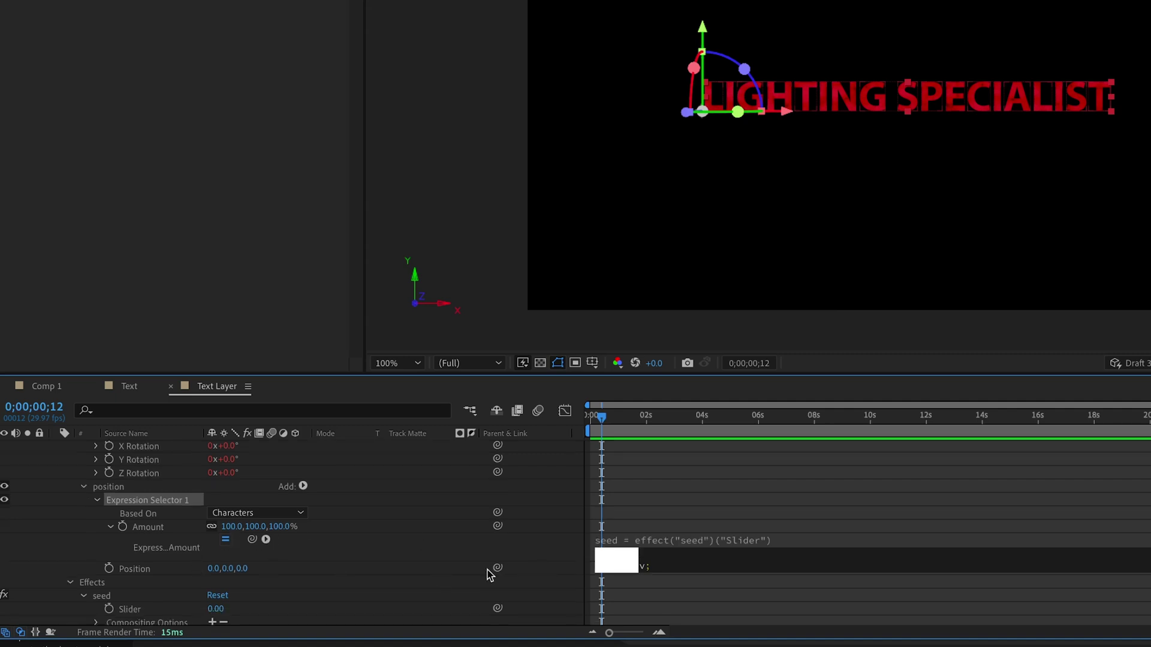
Step: Link the position animator's Position value to the progression slider, and test the slider, undoing that test change
{"action": "scroll", "coordinate": [123, 479], "scroll_direction": "up", "scroll_amount": 1}
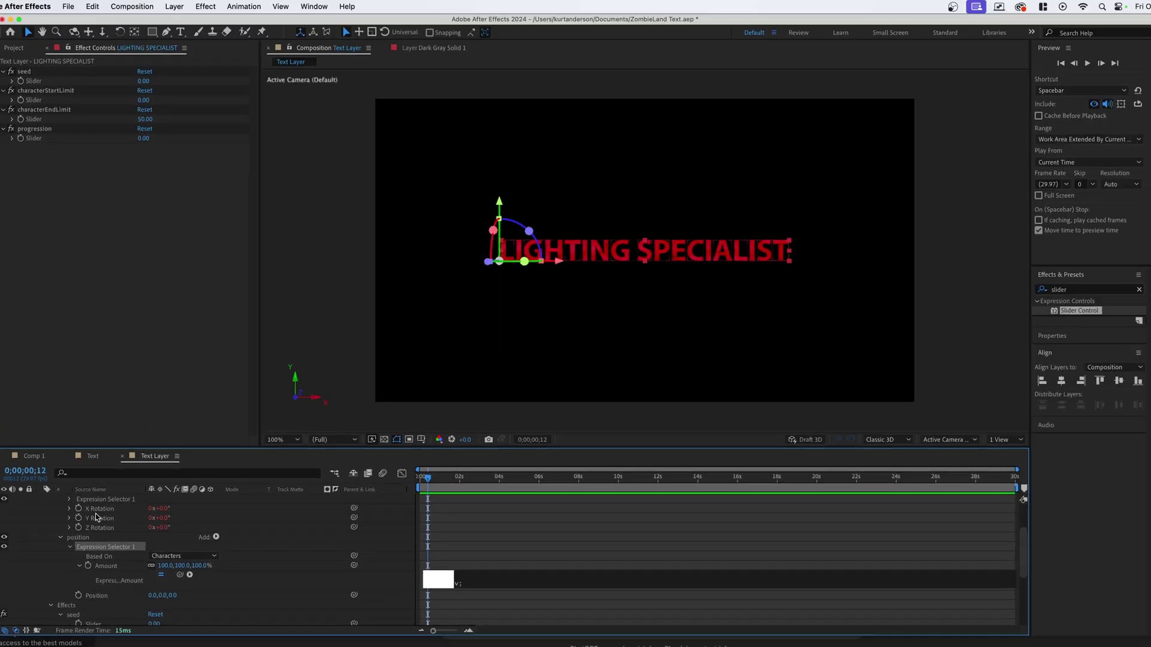
{"action": "left_click_drag", "start_coordinate": [353, 606], "coordinate": [30, 138]}
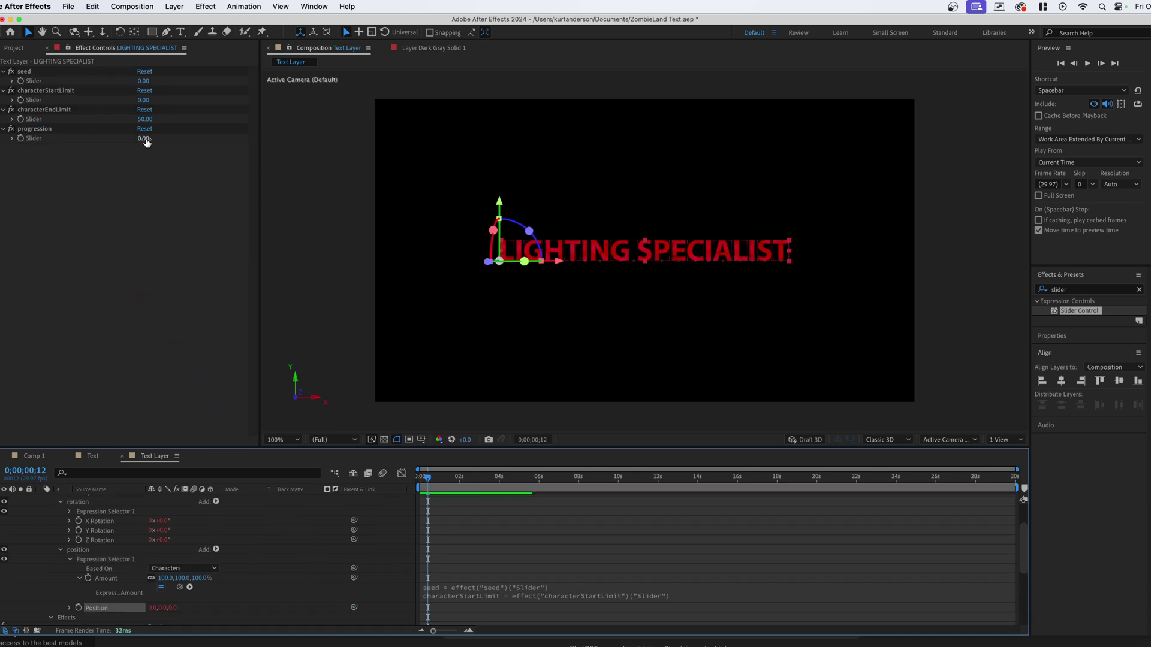
{"action": "left_click_drag", "start_coordinate": [144, 139], "coordinate": [143, 174]}
{"action": "key", "text": "super+z"}
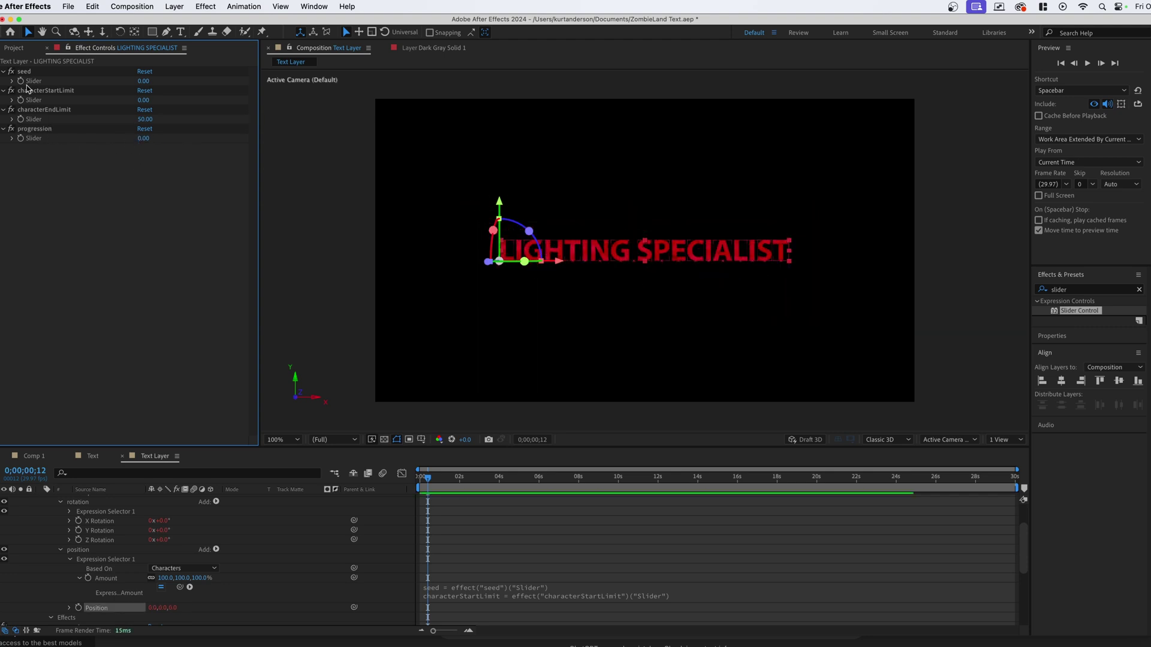
Step: Set characterStartLimit to 3 and characterEndLimit to 8
{"action": "left_click", "coordinate": [148, 100]}
{"action": "type", "text": "3"}
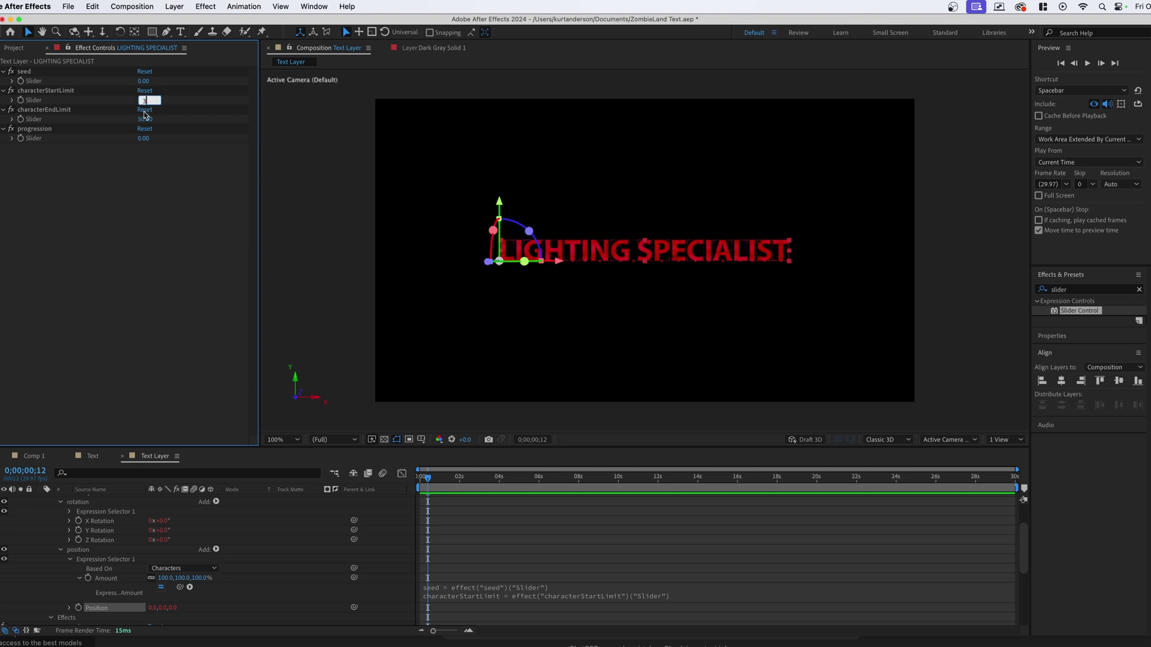
{"action": "left_click", "coordinate": [144, 119]}
{"action": "type", "text": "8"}
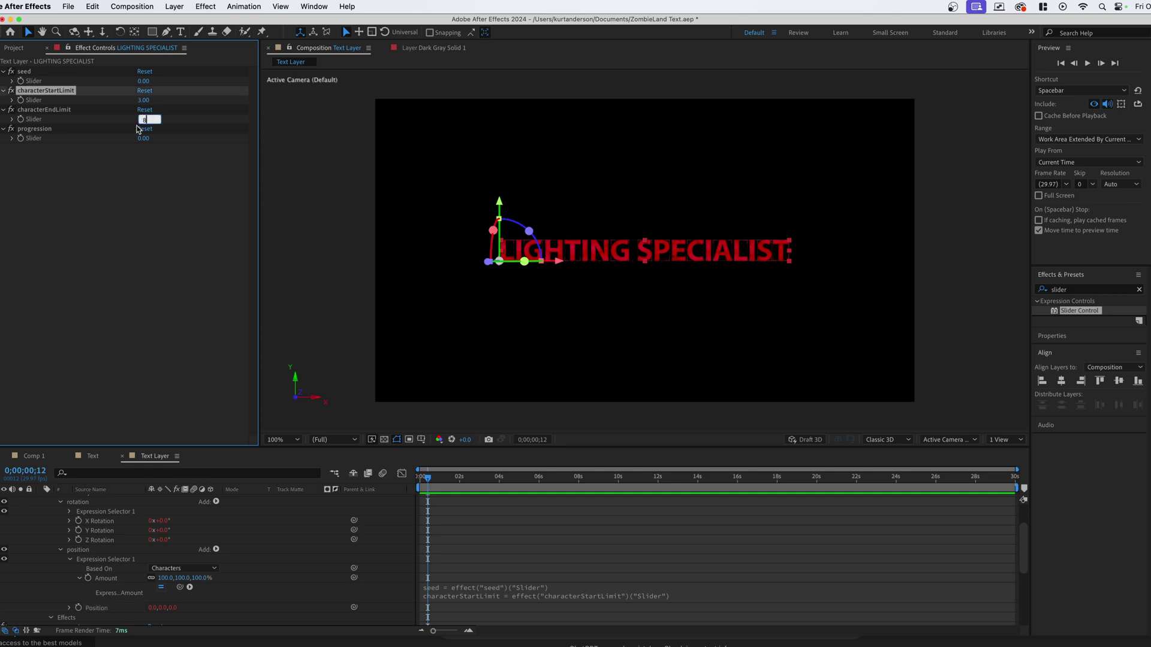
{"action": "left_click", "coordinate": [143, 154]}
Step: Set progression to 70 and seed to 22, and try progression at 106, undoing that last change
{"action": "left_click_drag", "start_coordinate": [144, 138], "coordinate": [180, 138]}
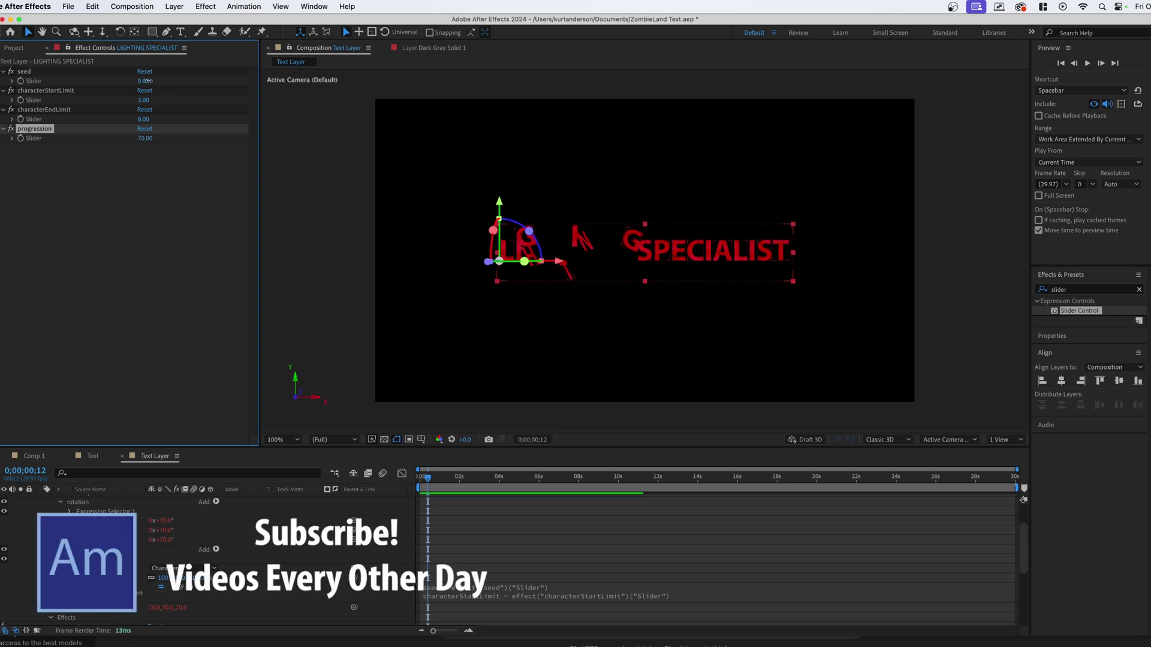
{"action": "left_click_drag", "start_coordinate": [144, 81], "coordinate": [158, 80]}
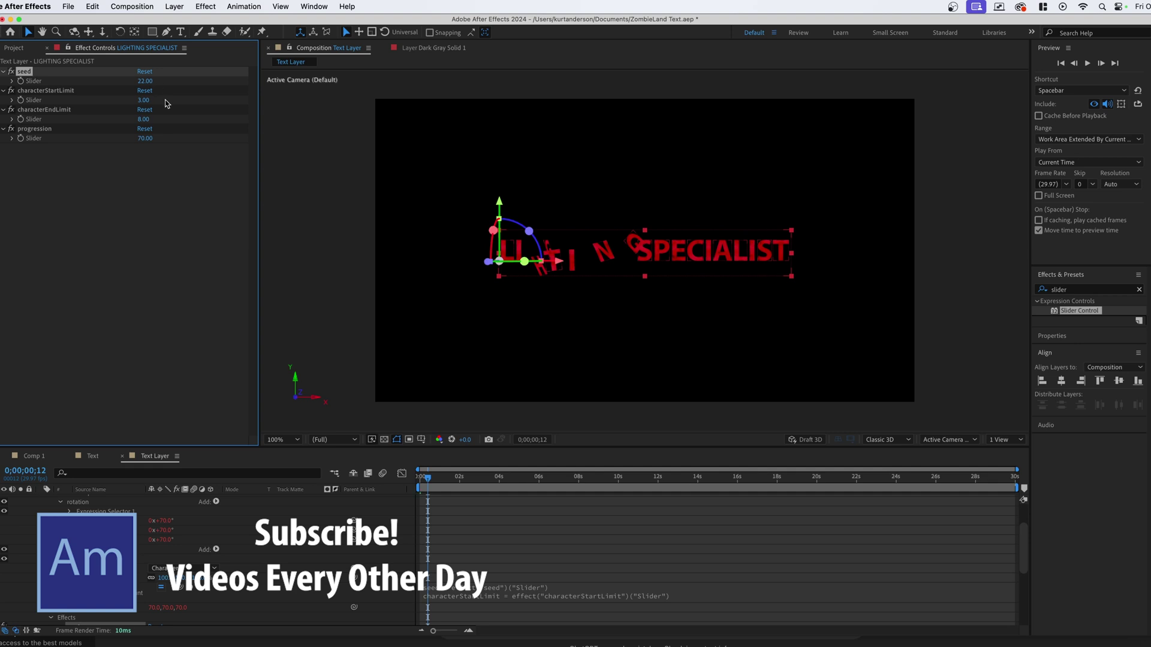
{"action": "left_click_drag", "start_coordinate": [148, 139], "coordinate": [169, 140]}
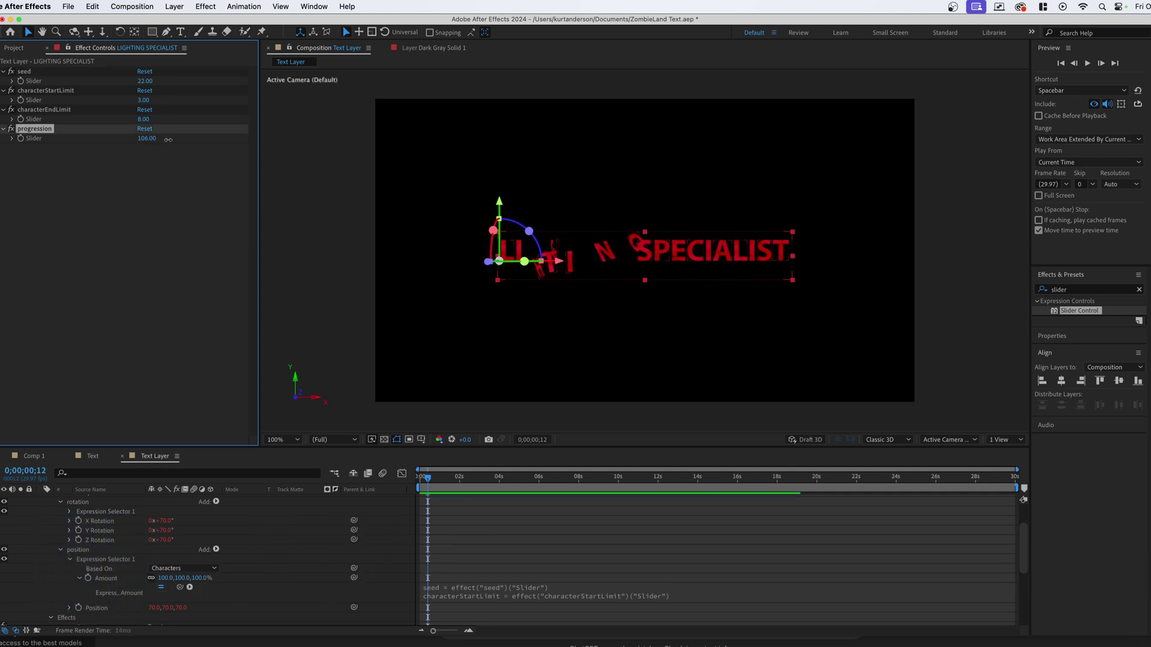
{"action": "key", "text": "super+z"}
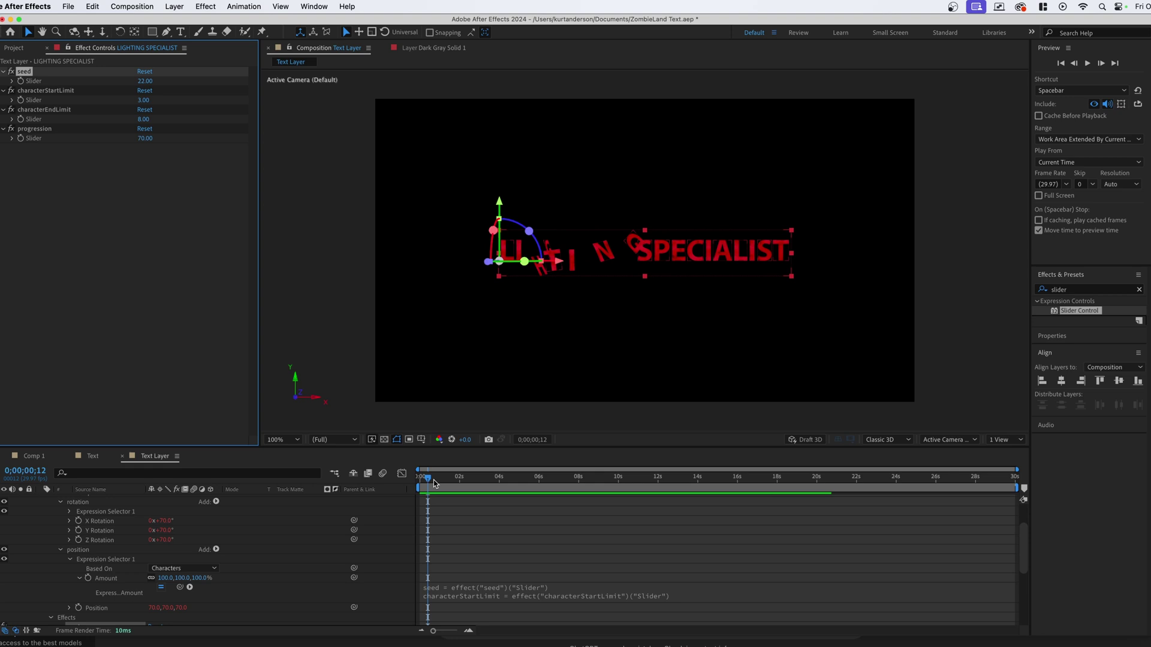
Step: Keyframe the progression slider from 70 at 0;00;00;00 to 273 at 0;00;04;17
{"action": "left_click_drag", "start_coordinate": [434, 479], "coordinate": [400, 474]}
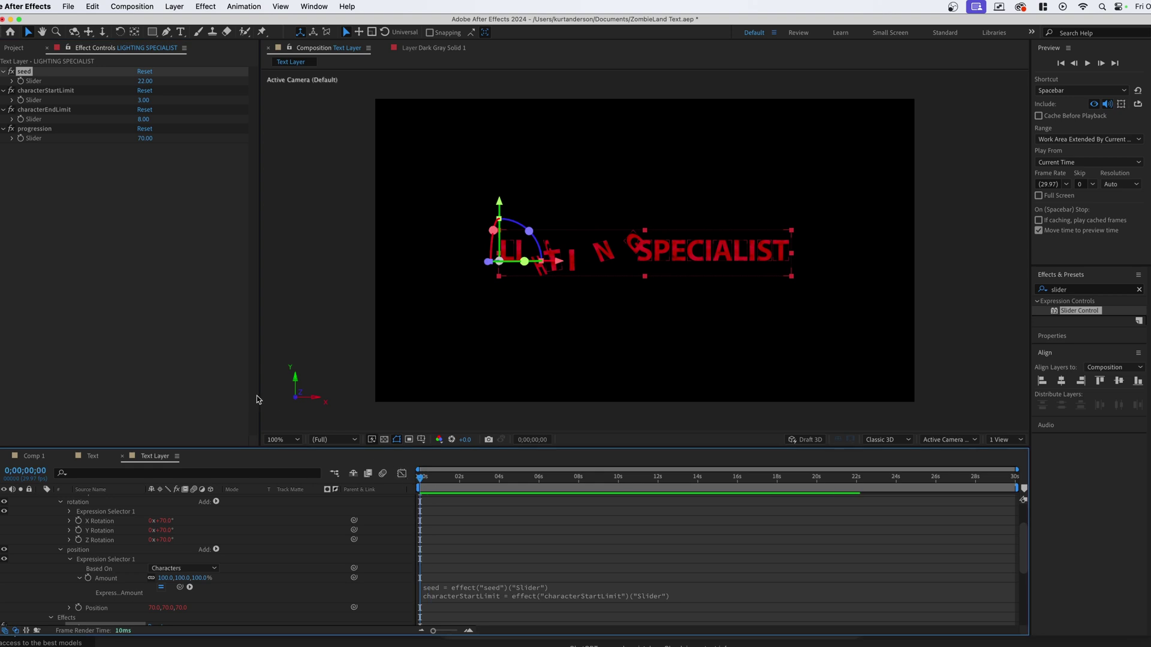
{"action": "left_click", "coordinate": [20, 139]}
{"action": "left_click", "coordinate": [511, 478]}
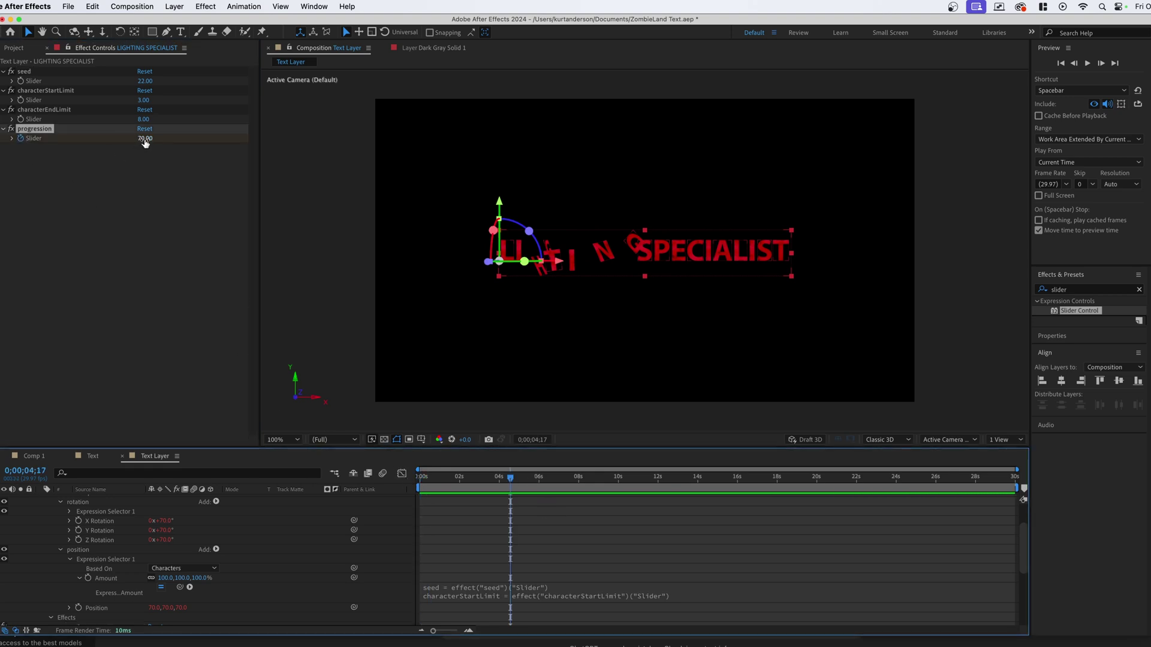
{"action": "left_click_drag", "start_coordinate": [145, 138], "coordinate": [267, 138]}
Step: Preview the character animation from the start of the composition
{"action": "left_click", "coordinate": [432, 477]}
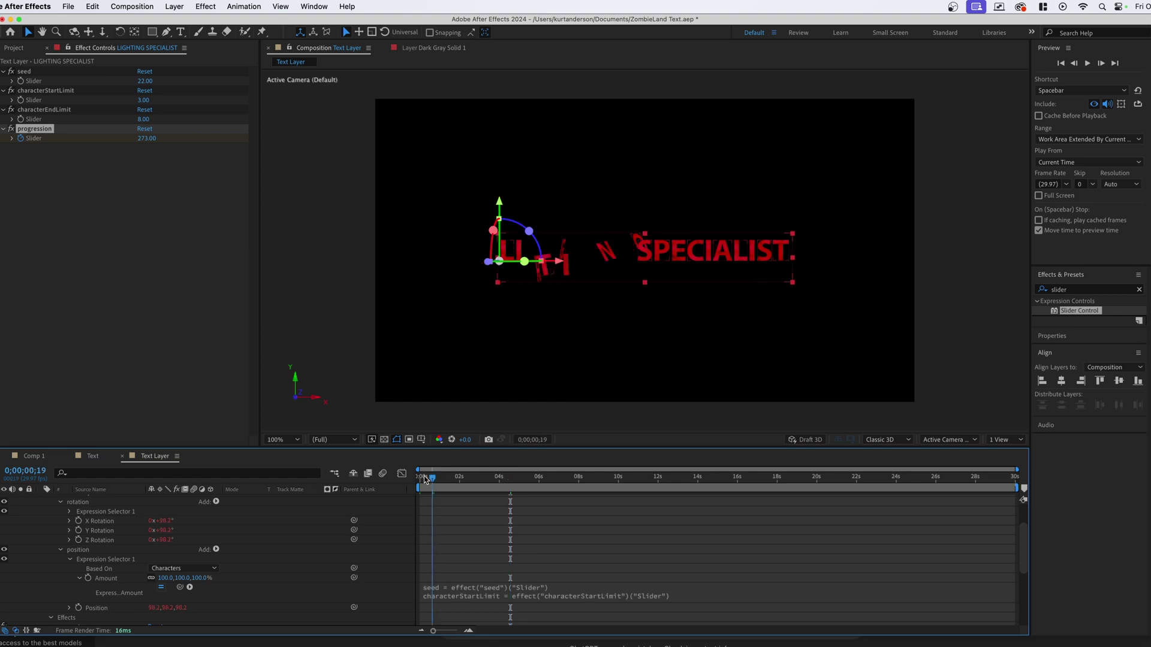
{"action": "left_click_drag", "start_coordinate": [424, 479], "coordinate": [402, 480]}
{"action": "key", "text": "space"}
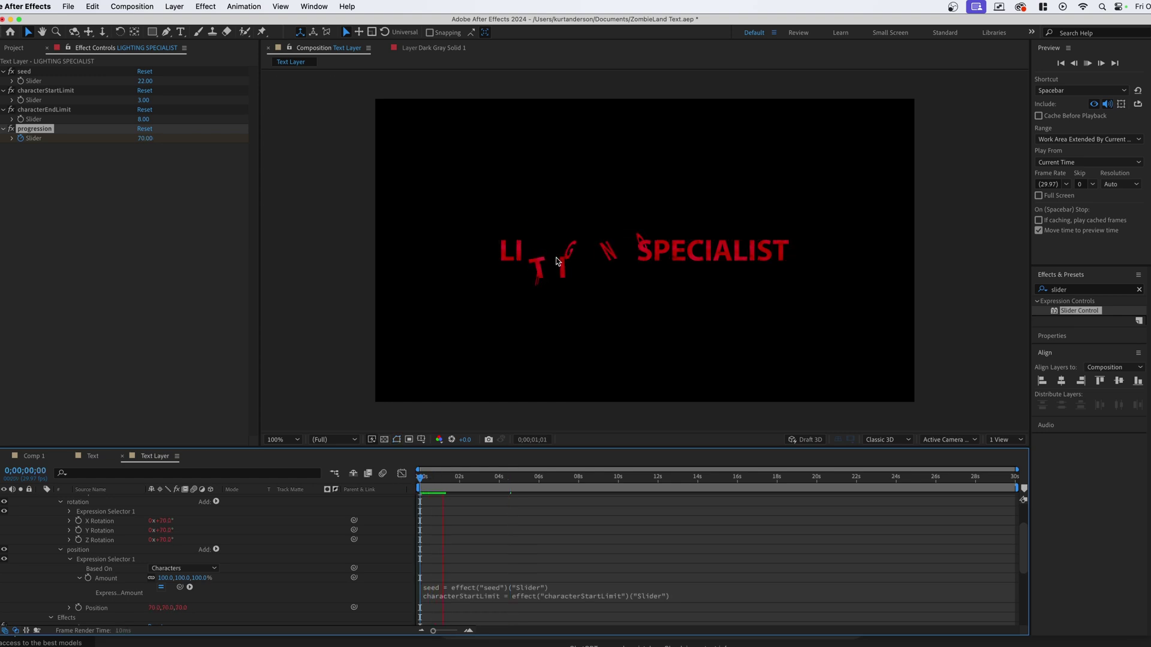
{"action": "key", "text": "space"}
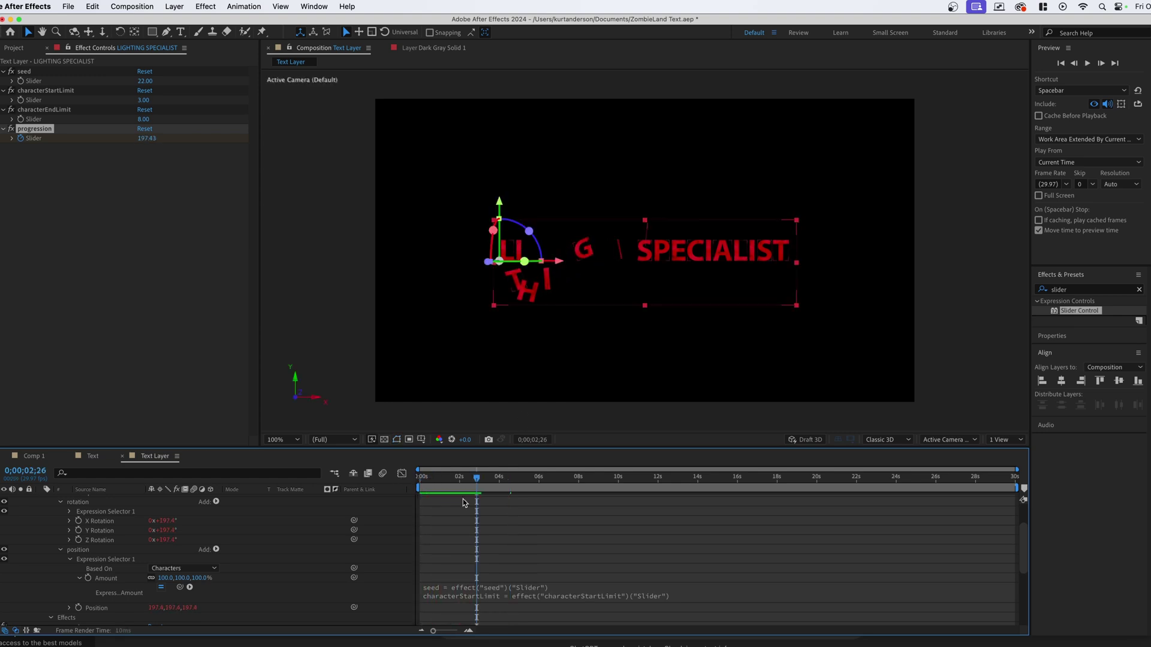
Step: Collapse the text layer, remove the progression slider's keyframes and set progression to 0
{"action": "scroll", "coordinate": [48, 505], "scroll_direction": "up", "scroll_amount": 3}
{"action": "left_click", "coordinate": [43, 500]}
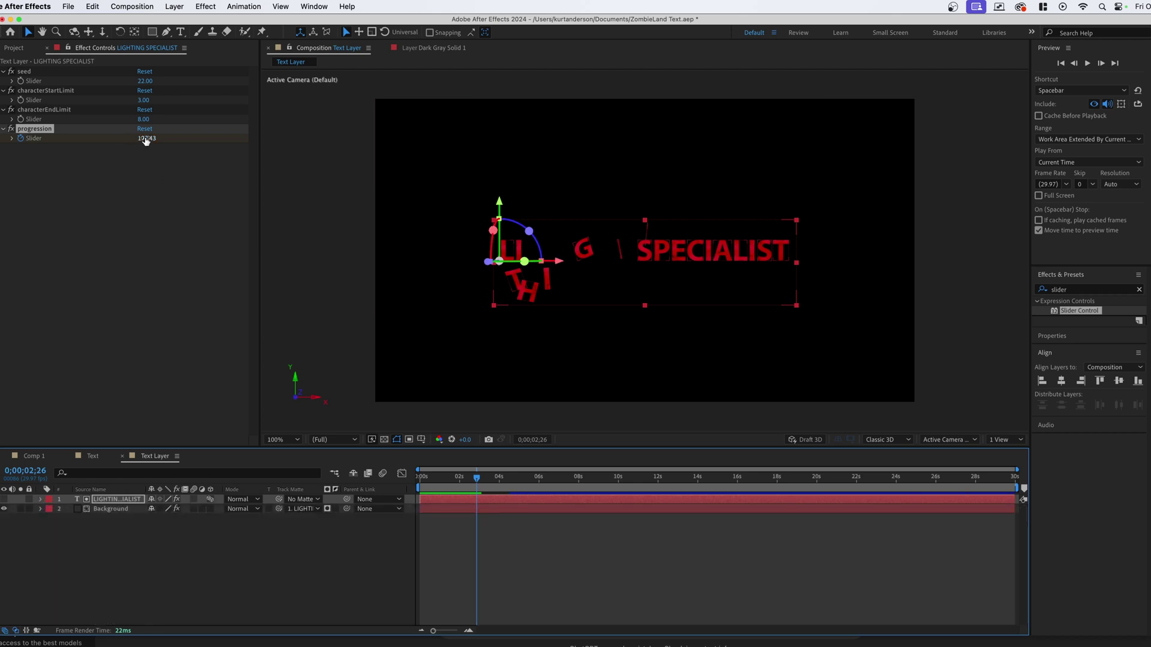
{"action": "left_click", "coordinate": [13, 141]}
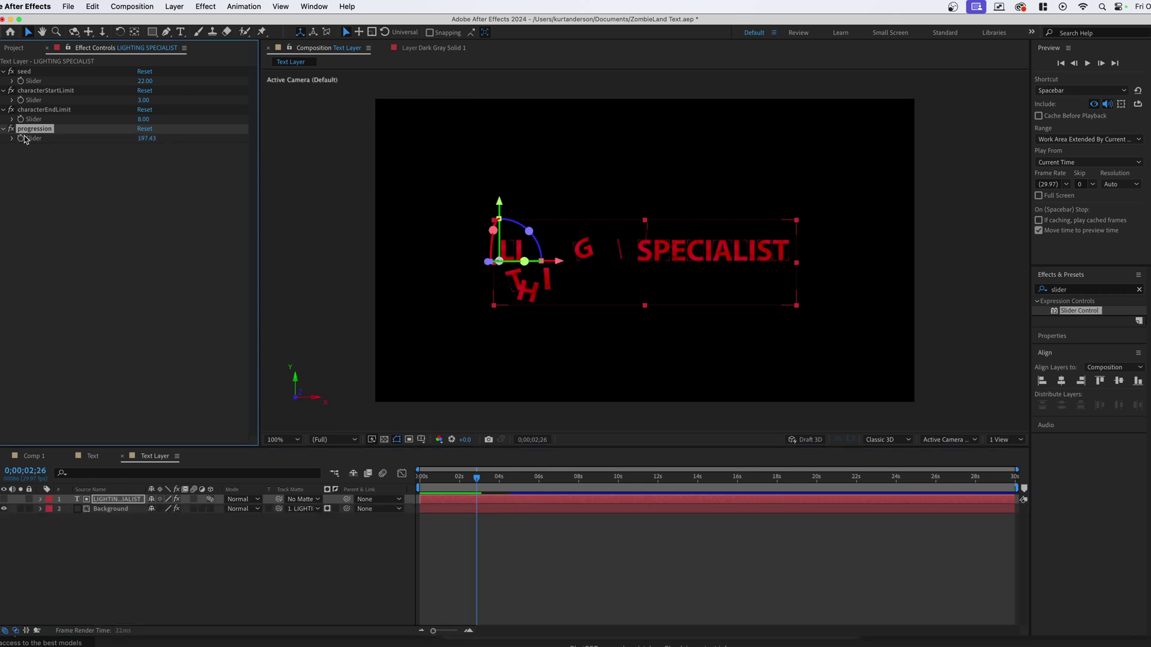
{"action": "left_click", "coordinate": [153, 139]}
{"action": "type", "text": "0"}
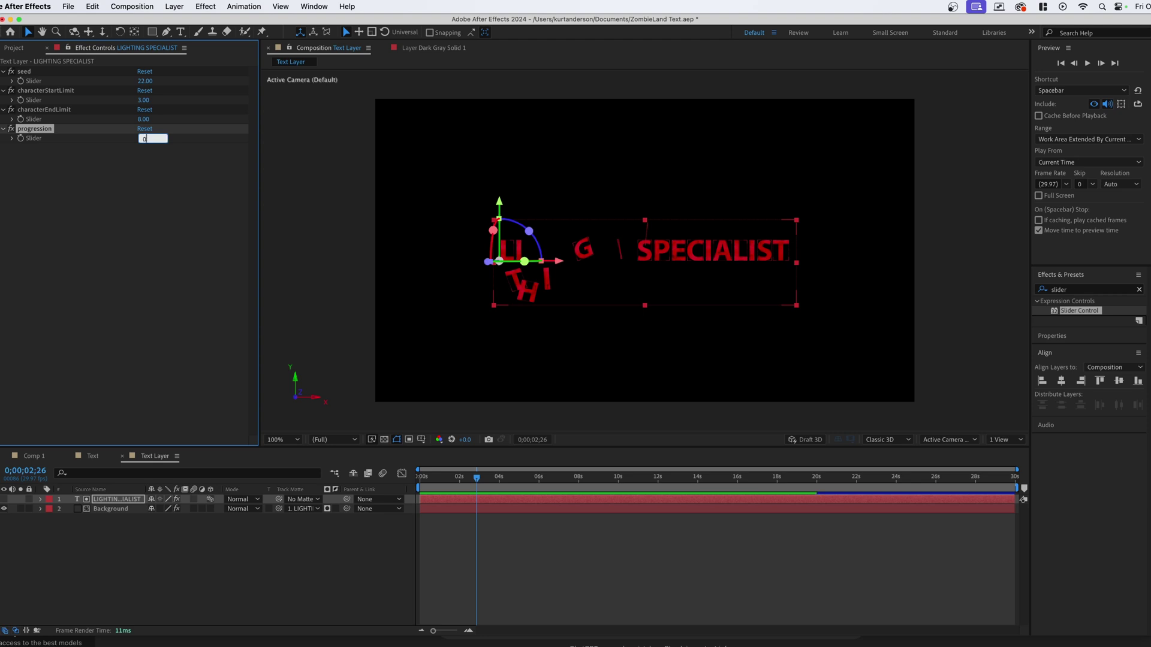
{"action": "left_click", "coordinate": [166, 217]}
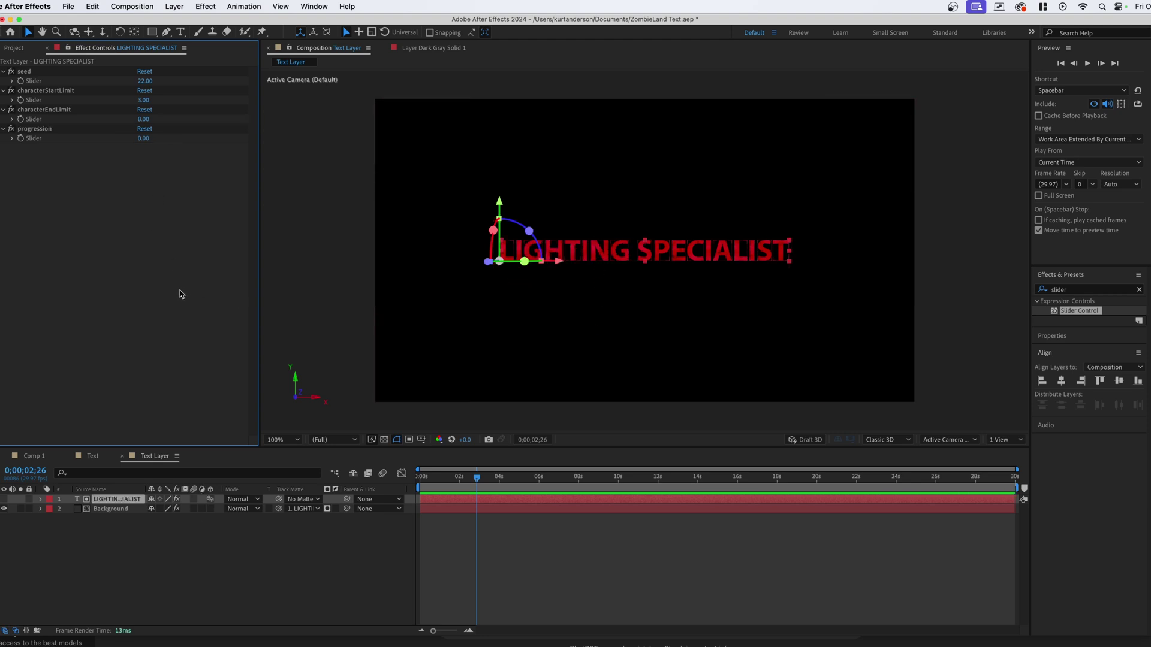
{"action": "left_click", "coordinate": [538, 543]}
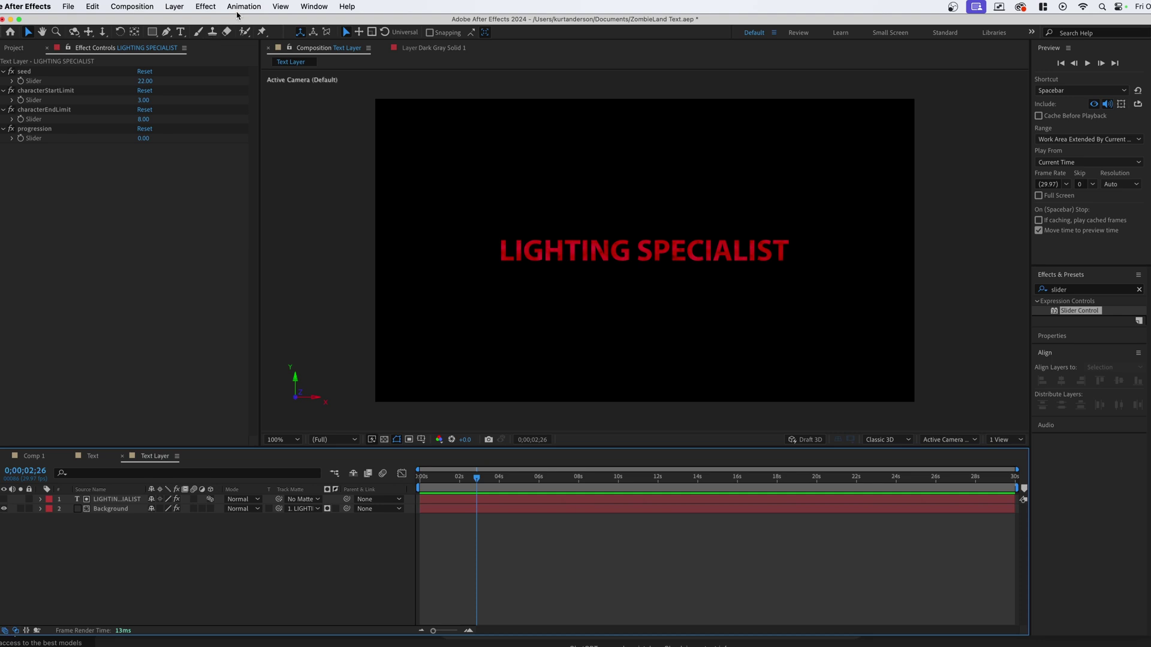
Step: Open Essential Graphics and choose Text Layer as the primary composition
{"action": "left_click", "coordinate": [316, 8]}
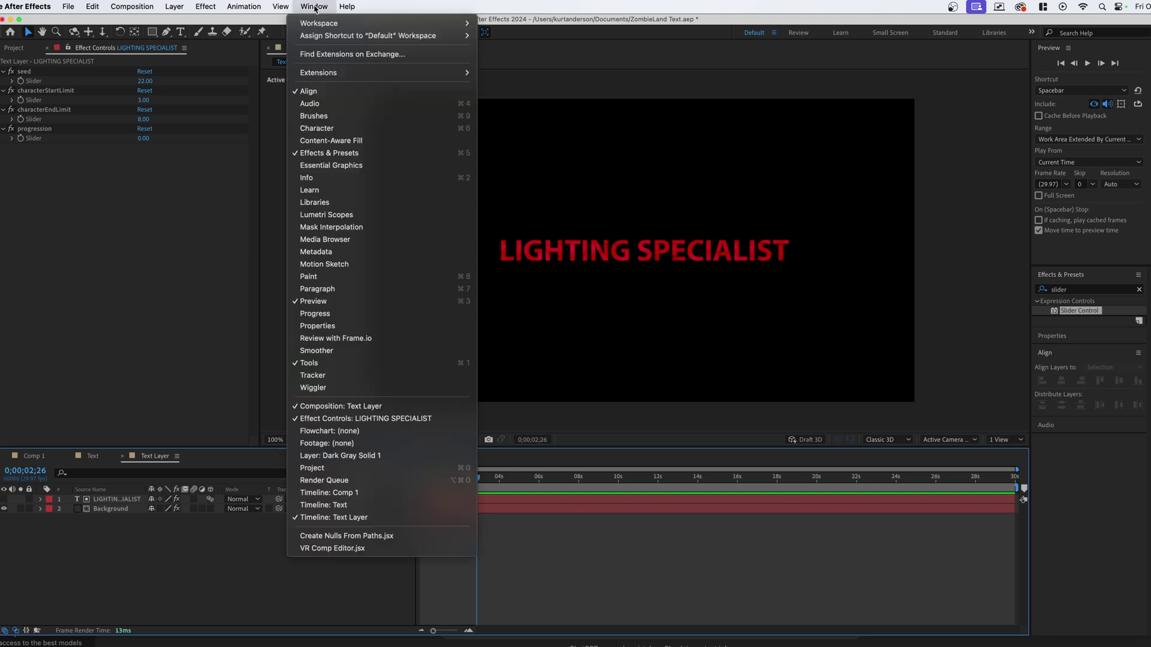
{"action": "left_click", "coordinate": [331, 165]}
{"action": "left_click", "coordinate": [346, 66]}
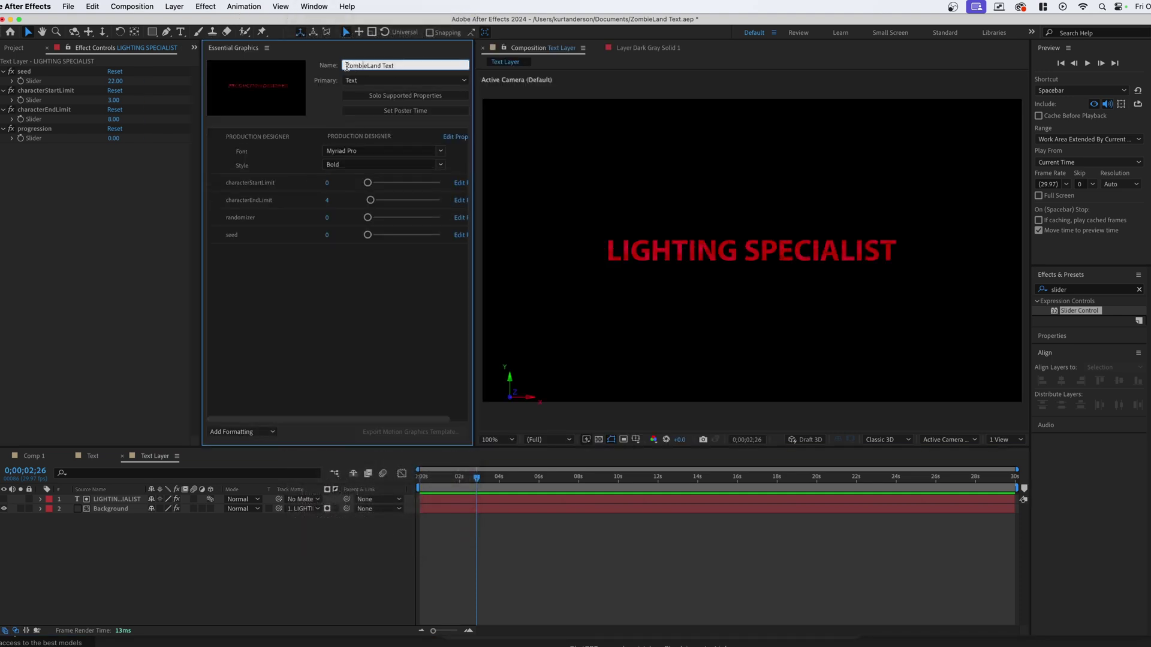
{"action": "left_click_drag", "start_coordinate": [346, 66], "coordinate": [408, 70]}
{"action": "type", "text": "Z"}
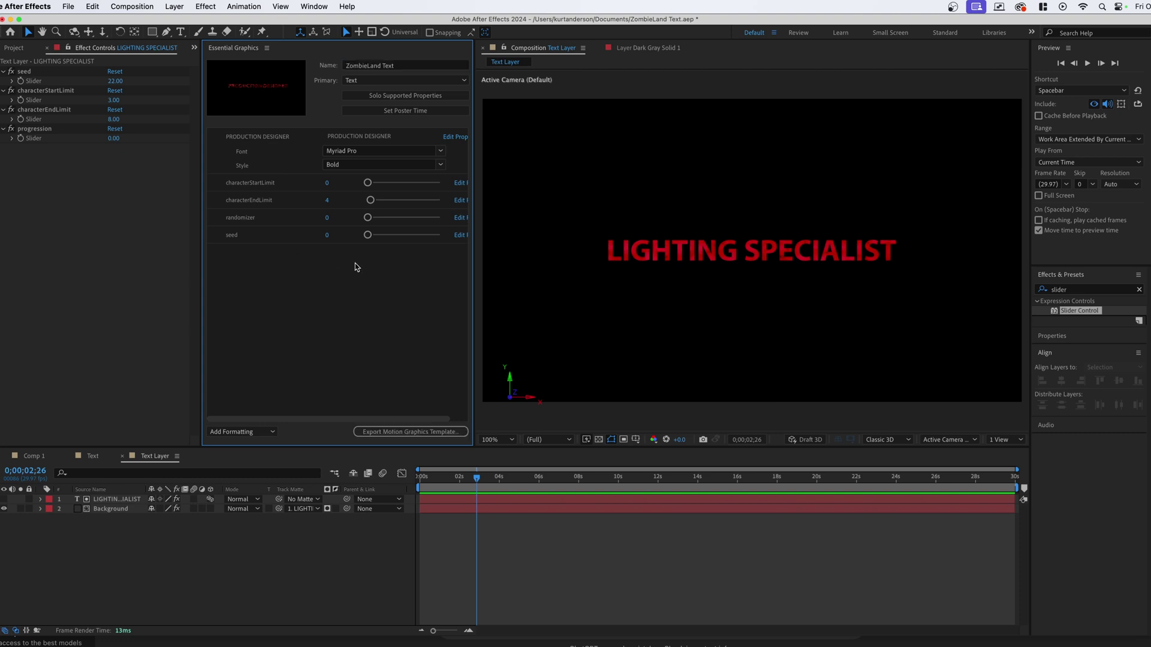
{"action": "left_click", "coordinate": [371, 82]}
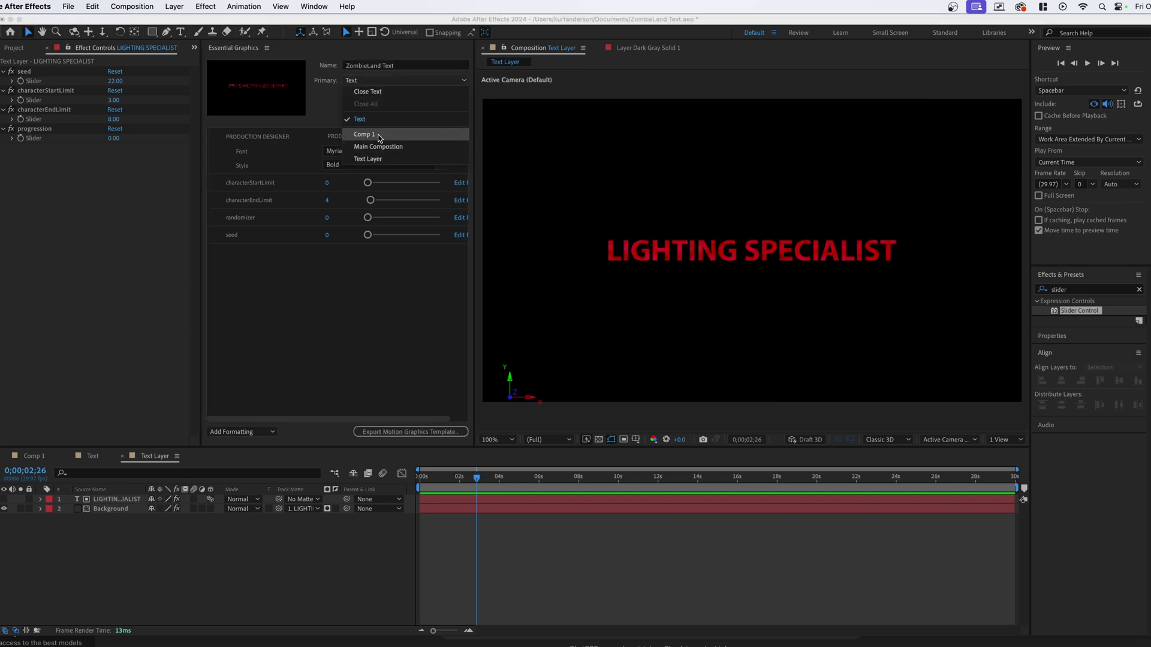
{"action": "left_click", "coordinate": [390, 158]}
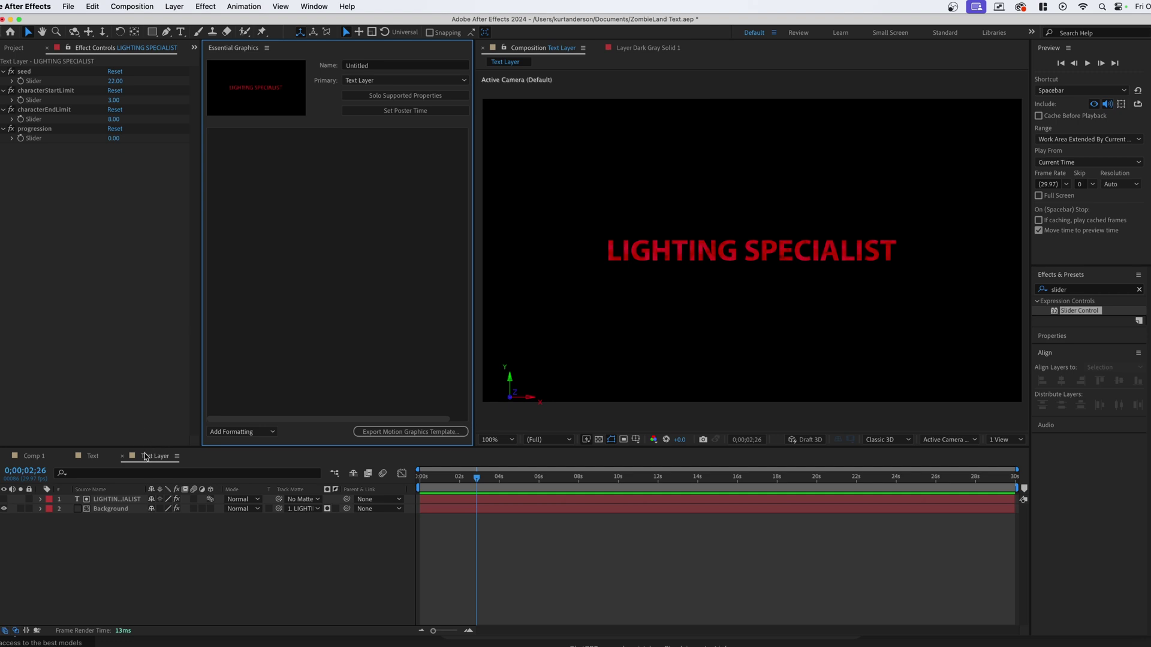
Step: Name the Text Layer motion graphics template ZombieLand Text
{"action": "left_click", "coordinate": [363, 67]}
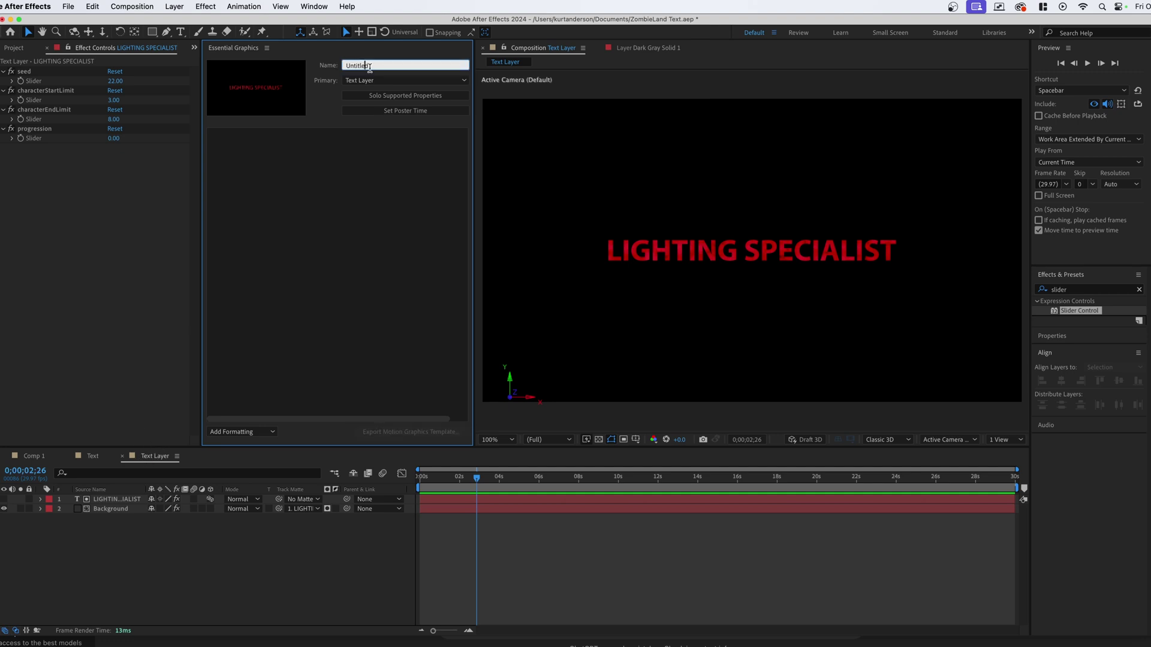
{"action": "double_click", "coordinate": [369, 67]}
{"action": "type", "text": "ZombieLand Text"}
{"action": "left_click", "coordinate": [370, 172]}
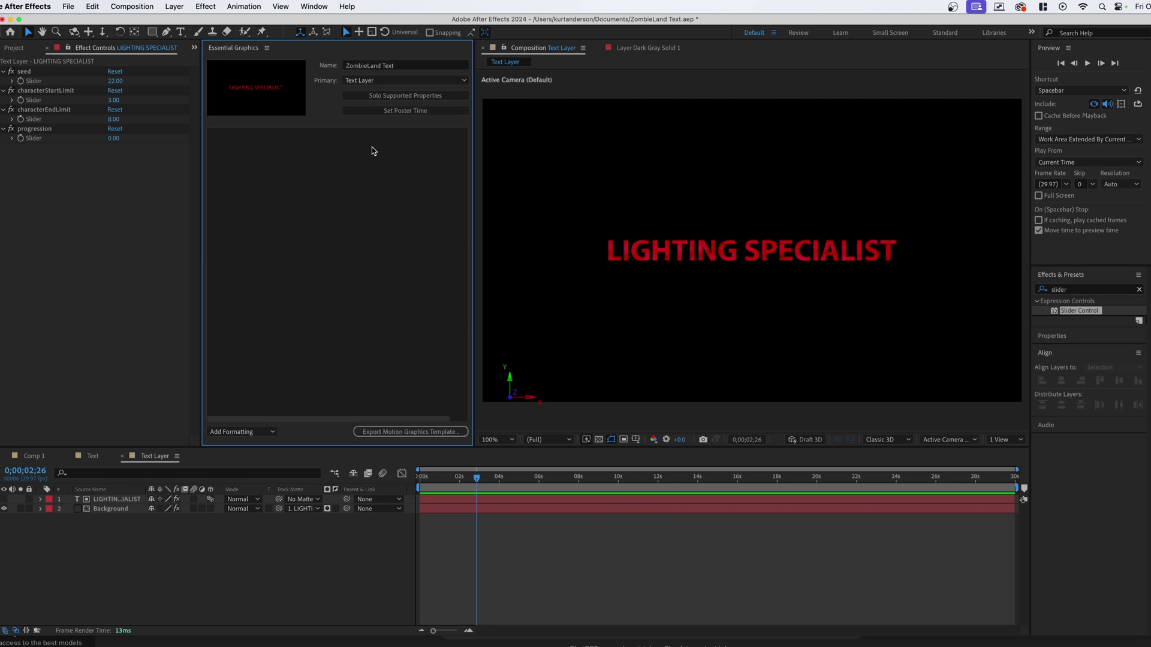
Step: Solo the supported properties of the Text Layer composition and look through the text layer's effect sliders
{"action": "left_click", "coordinate": [384, 101]}
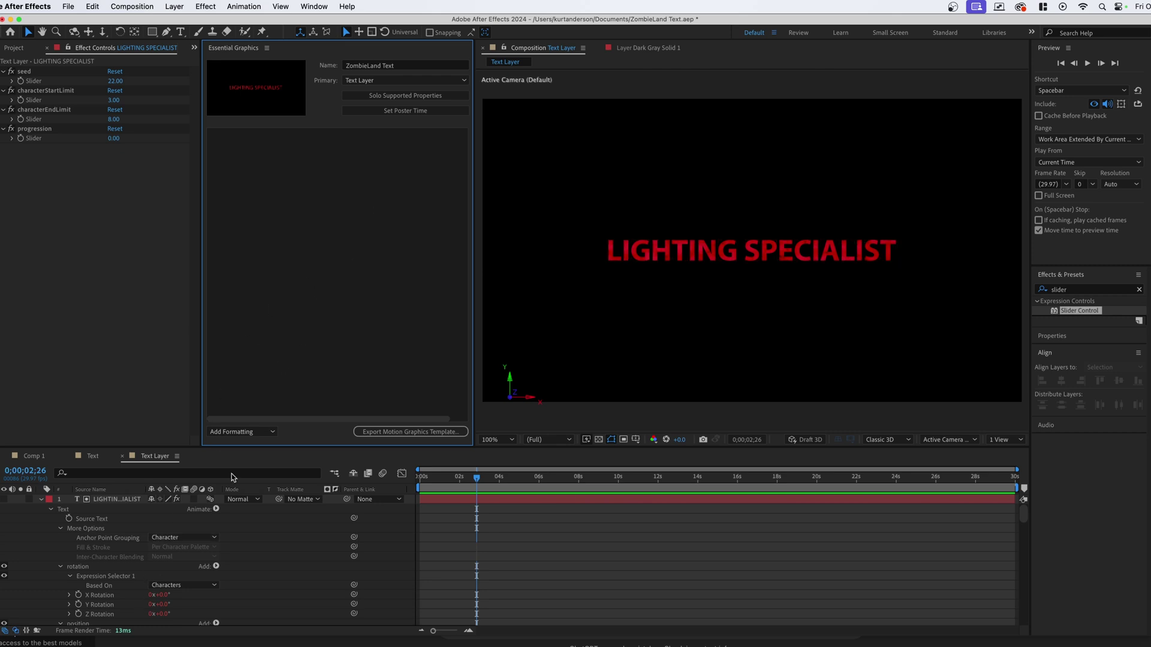
{"action": "scroll", "coordinate": [246, 544], "scroll_direction": "down", "scroll_amount": 3}
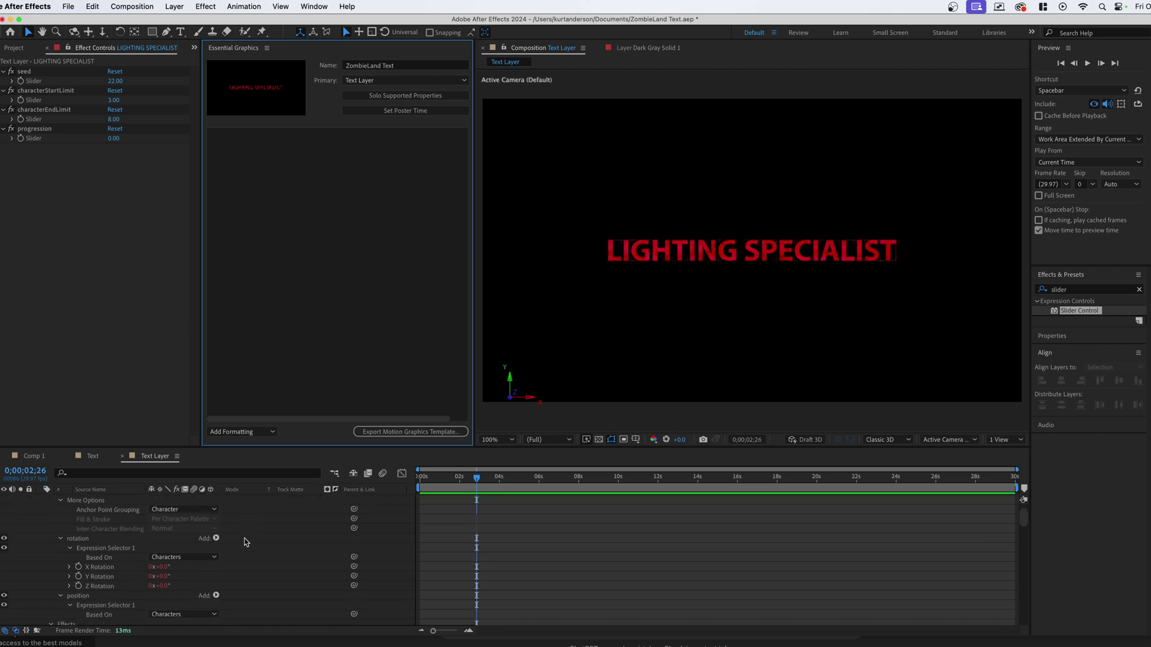
{"action": "scroll", "coordinate": [245, 543], "scroll_direction": "down", "scroll_amount": 10}
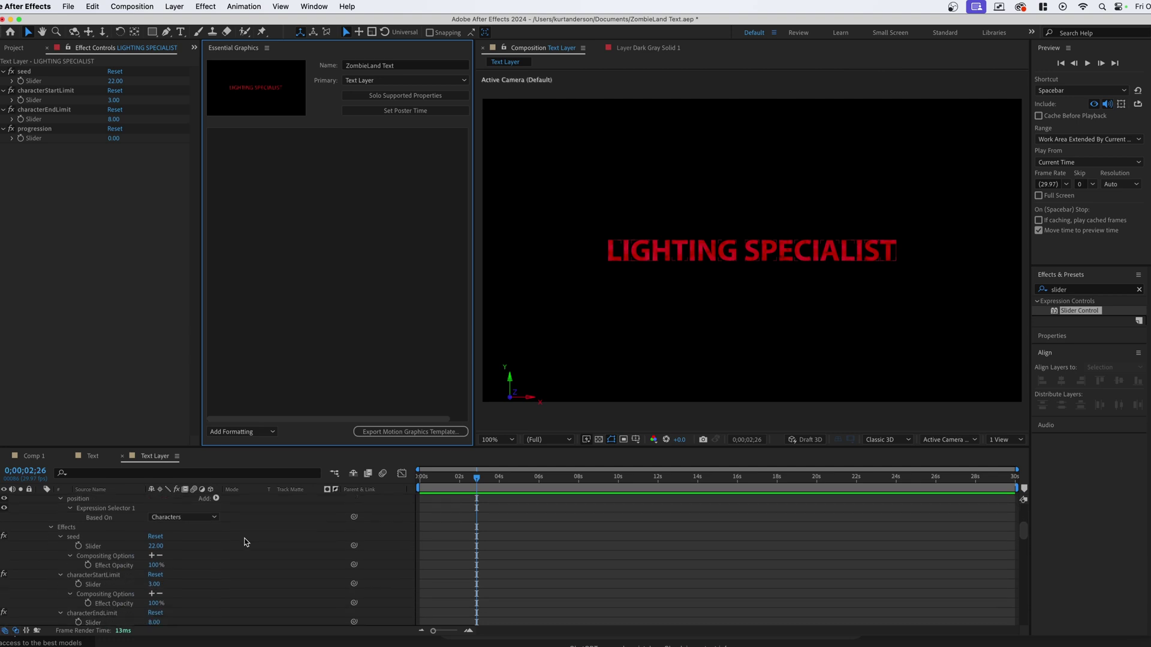
Step: Add the seed, characterStartLimit, characterEndLimit and progression sliders to the ZombieLand Text template's essential properties
{"action": "scroll", "coordinate": [217, 556], "scroll_direction": "down", "scroll_amount": 6}
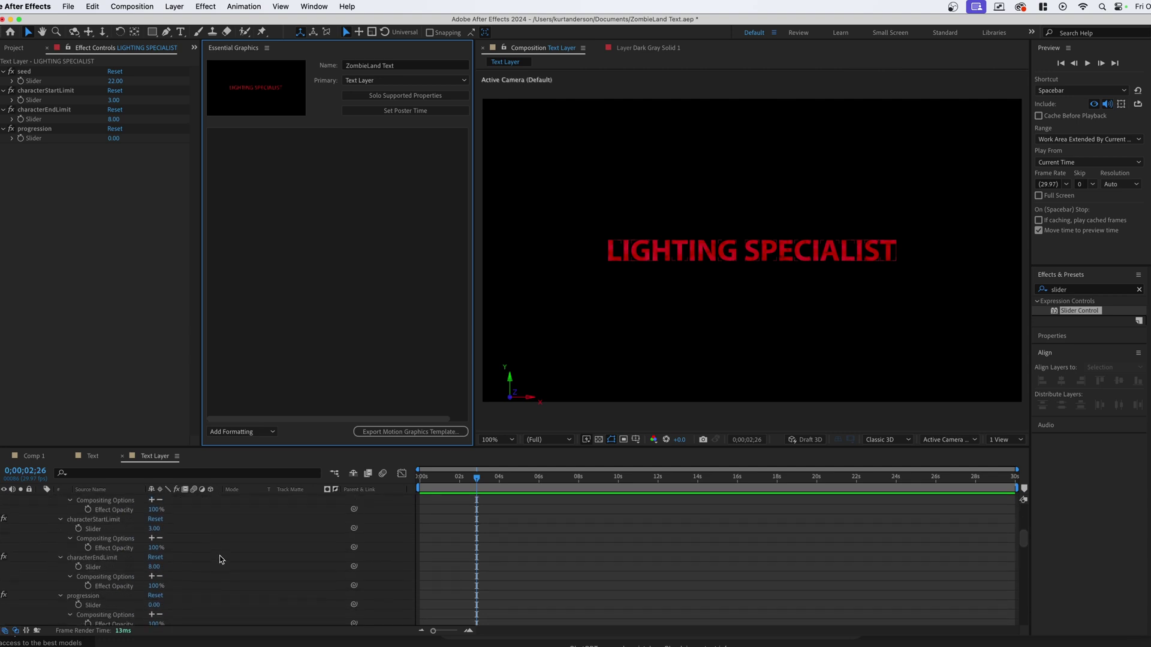
{"action": "scroll", "coordinate": [95, 515], "scroll_direction": "up", "scroll_amount": 3}
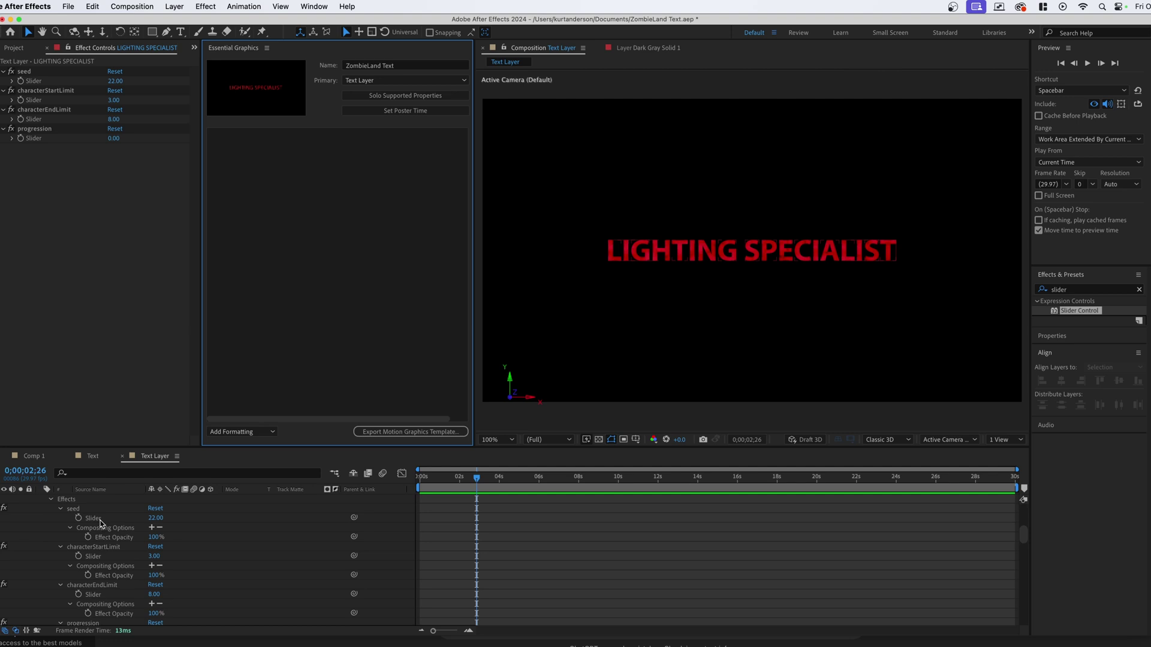
{"action": "left_click_drag", "start_coordinate": [100, 523], "coordinate": [215, 398]}
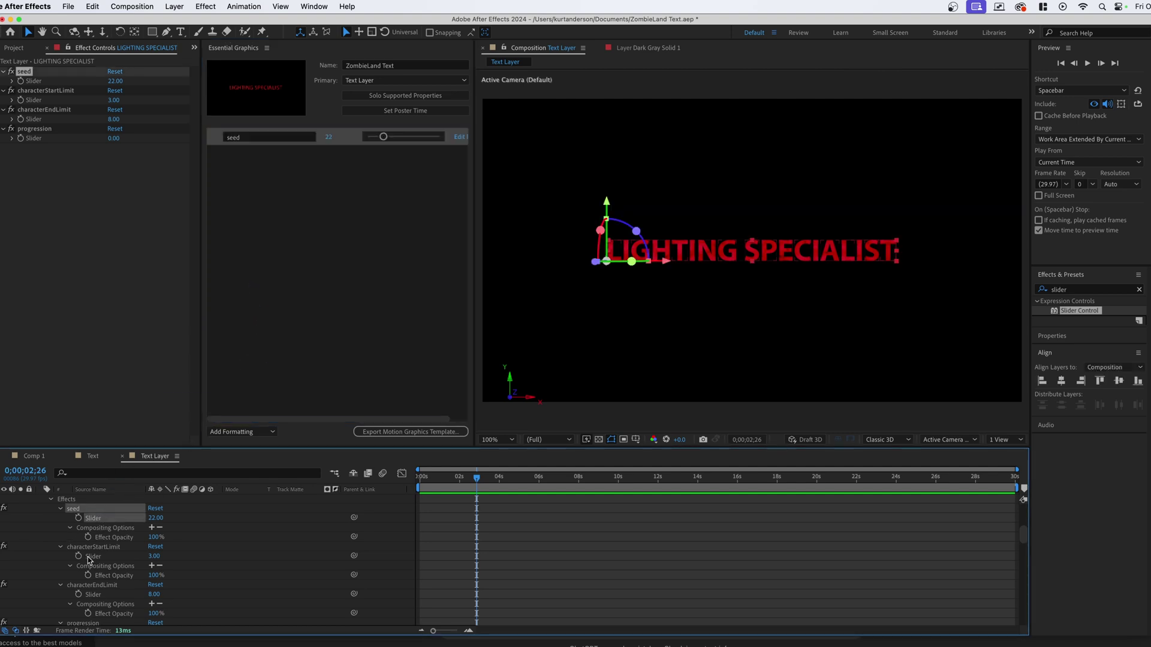
{"action": "left_click_drag", "start_coordinate": [93, 556], "coordinate": [244, 382]}
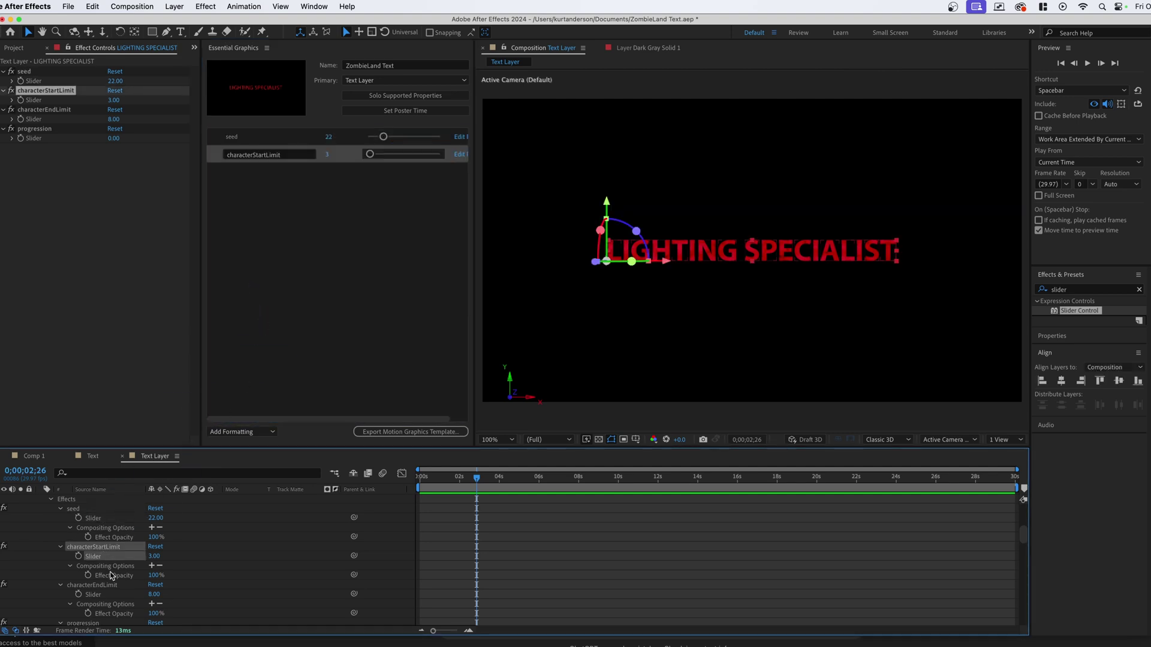
{"action": "left_click_drag", "start_coordinate": [111, 575], "coordinate": [264, 337]}
{"action": "scroll", "coordinate": [128, 564], "scroll_direction": "down", "scroll_amount": 2}
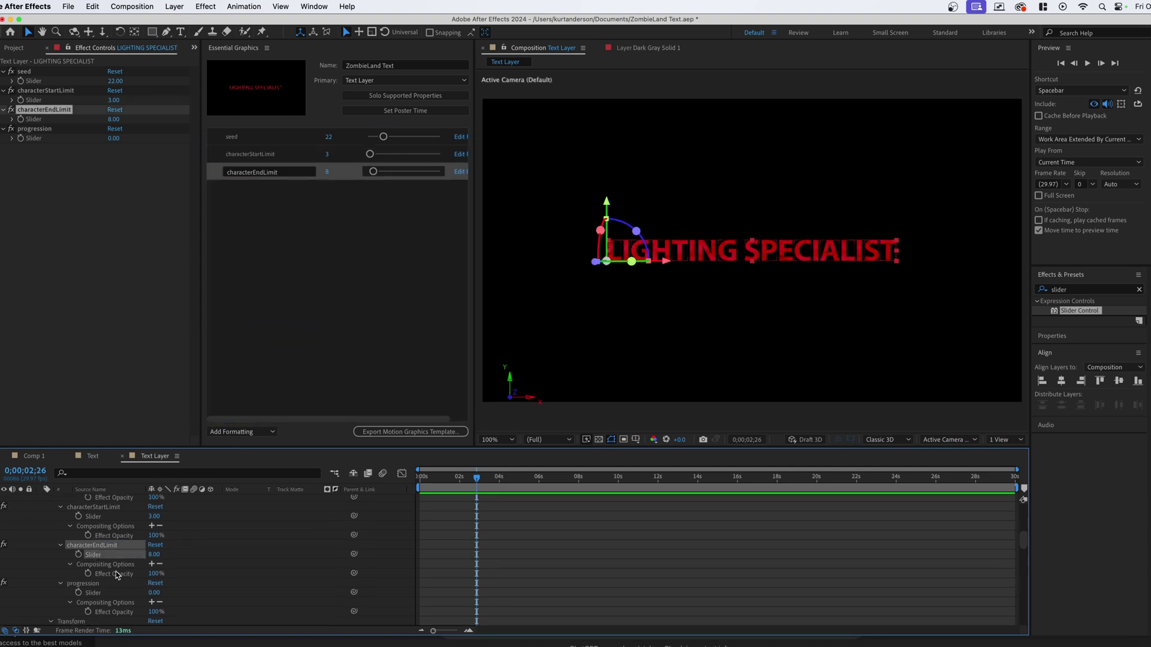
{"action": "left_click_drag", "start_coordinate": [103, 593], "coordinate": [268, 318]}
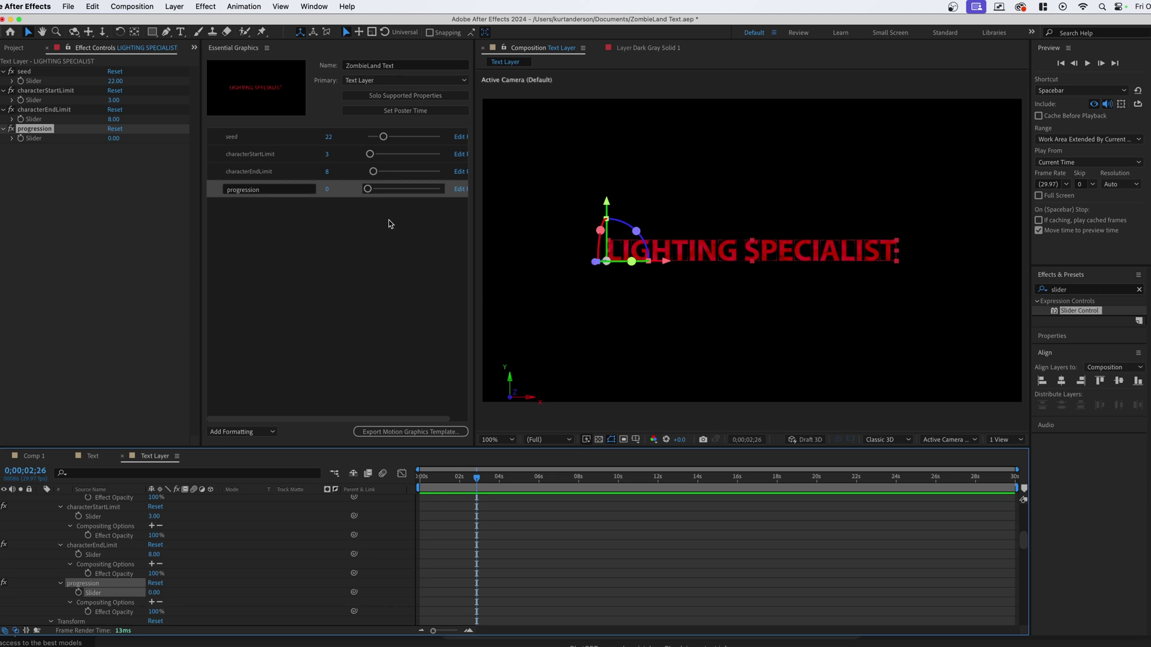
Step: Add the text layer's Source Text to the template and rename that property Effect Text
{"action": "scroll", "coordinate": [90, 564], "scroll_direction": "up", "scroll_amount": 10}
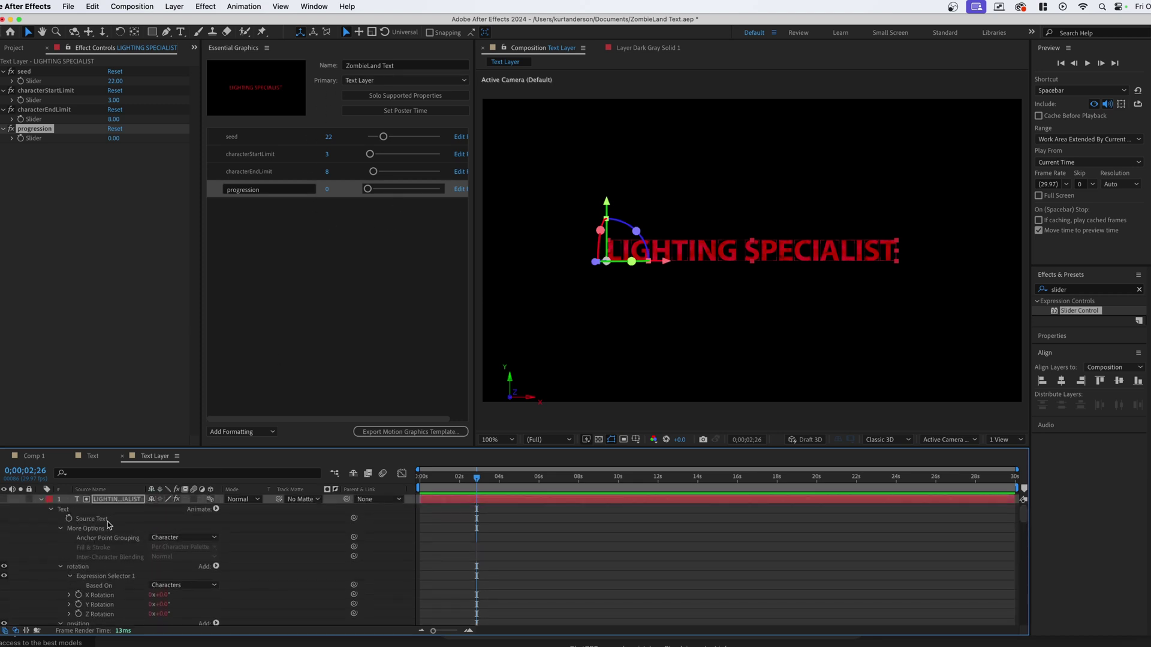
{"action": "left_click_drag", "start_coordinate": [107, 520], "coordinate": [260, 326]}
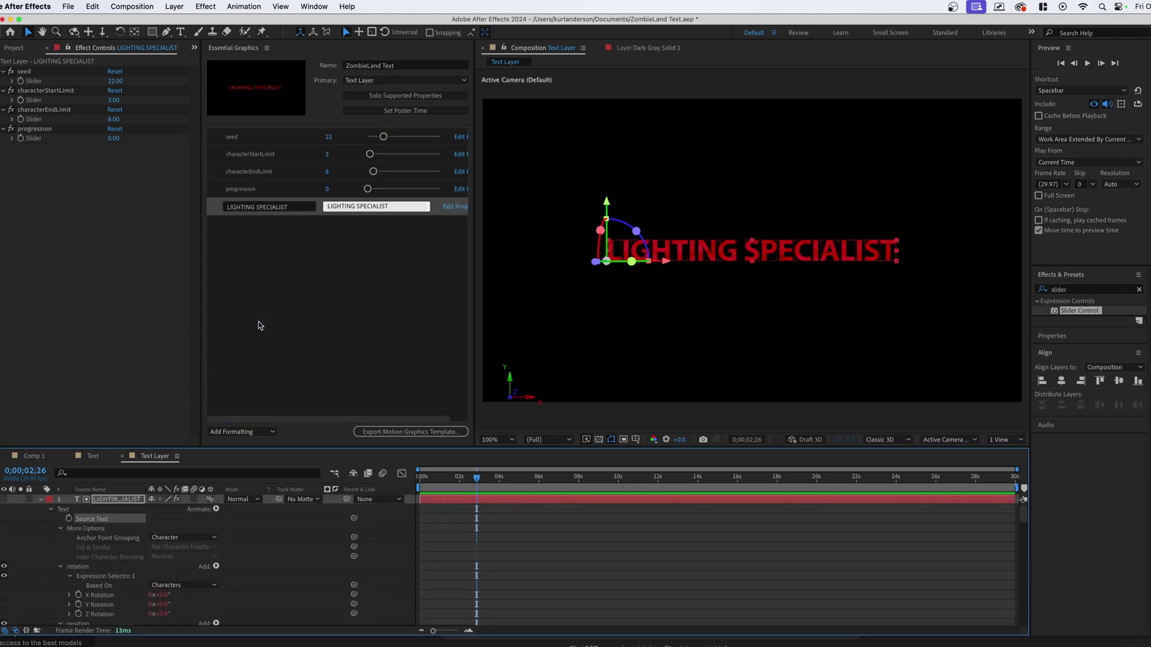
{"action": "left_click", "coordinate": [294, 207]}
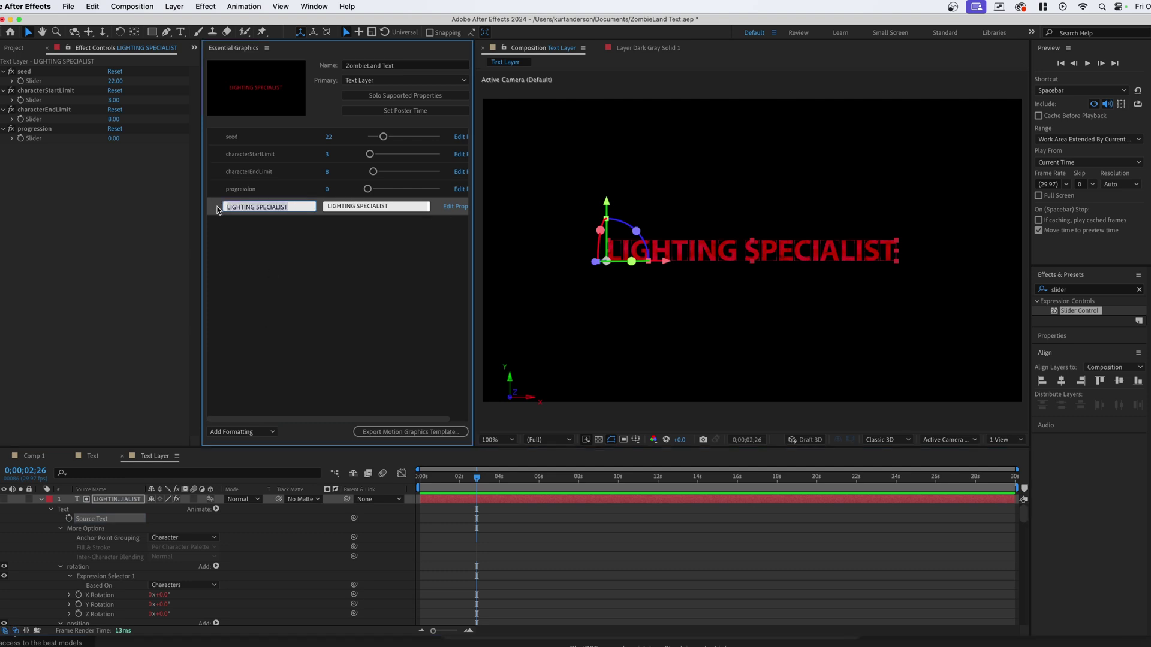
{"action": "type", "text": "Effect Text"}
{"action": "left_click", "coordinate": [335, 247]}
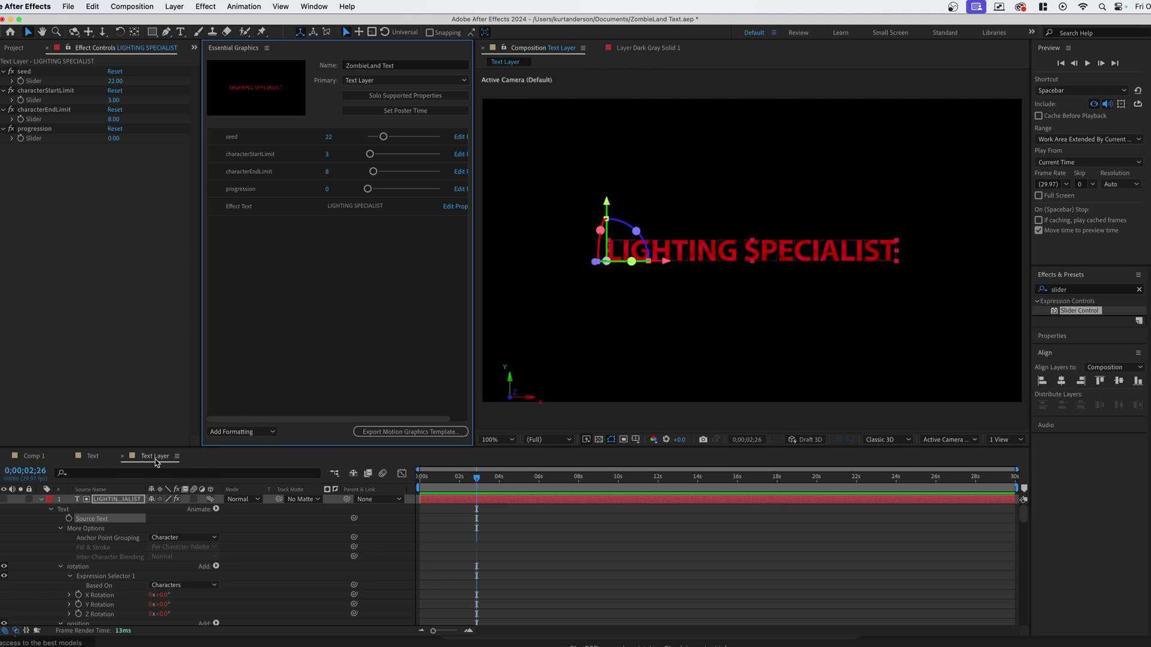
Step: Collapse the Text Layer composition's layers and create a 1920x1080 composition named MAIN EFFECTs
{"action": "left_click", "coordinate": [479, 505]}
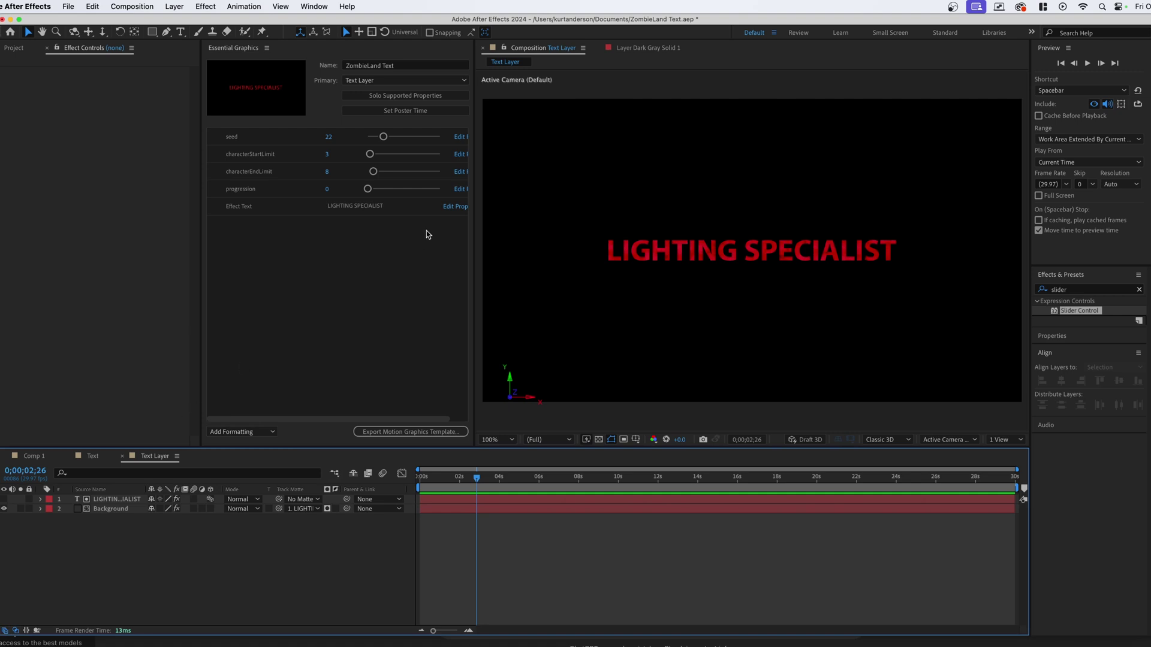
{"action": "left_click", "coordinate": [132, 7]}
{"action": "left_click", "coordinate": [147, 23]}
{"action": "type", "text": "M"}
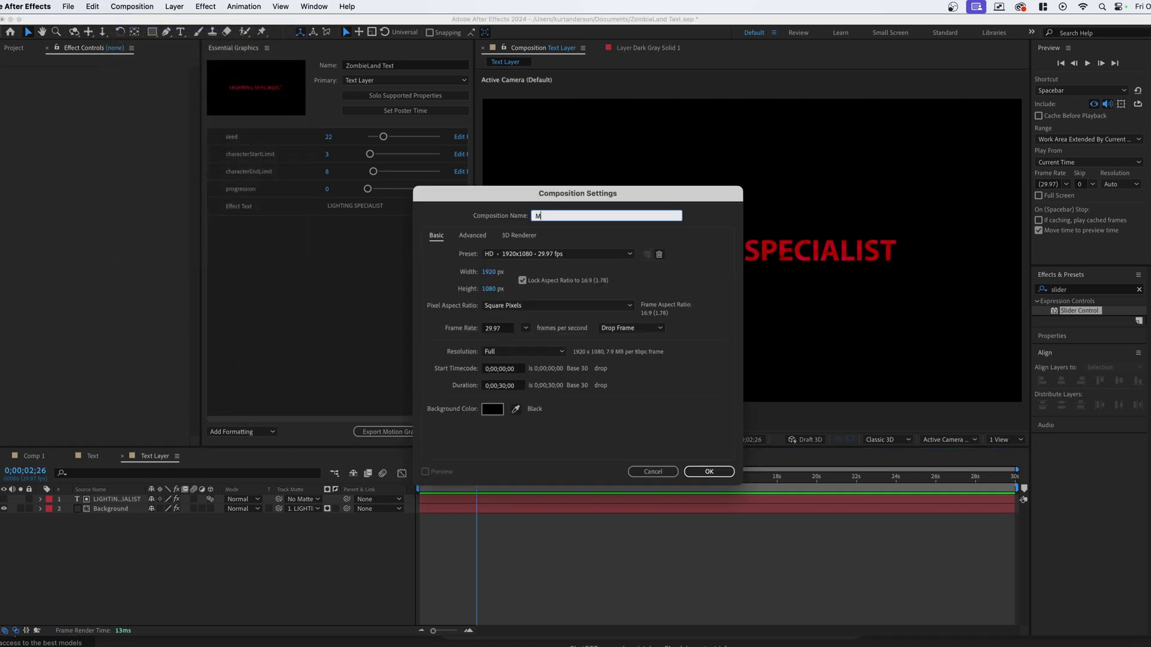
{"action": "type", "text": "AIN EFFECTs"}
{"action": "key", "text": "Return"}
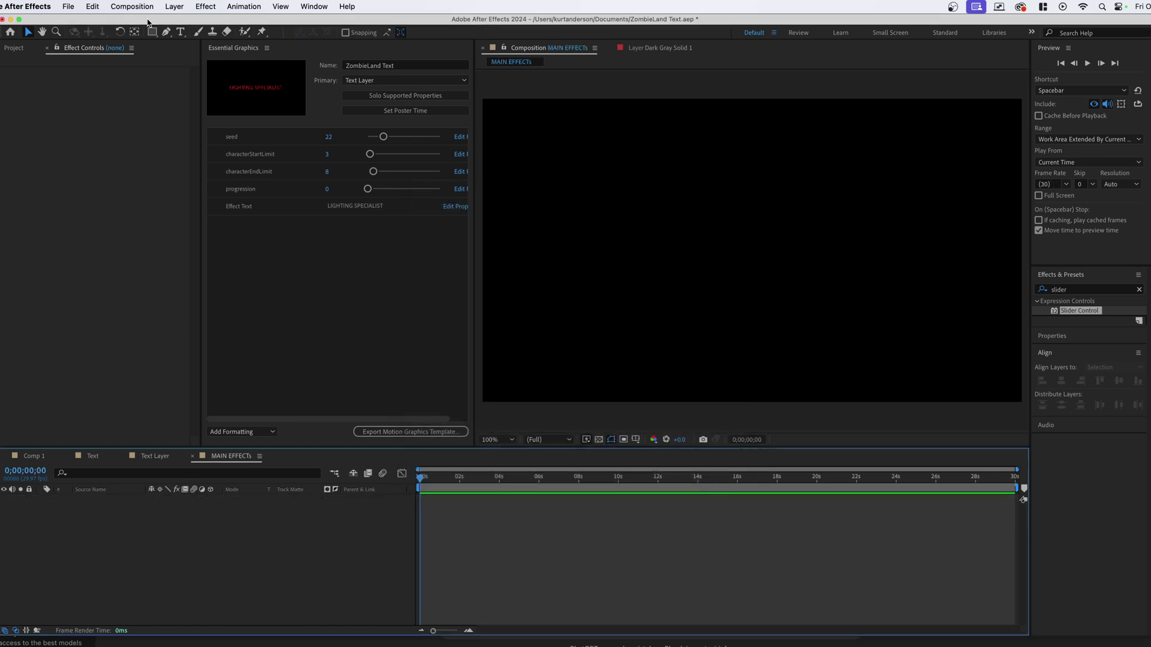
Step: Place the Text Layer composition in MAIN EFFECTs and expand its essential properties down to Effect Text
{"action": "left_click", "coordinate": [14, 48]}
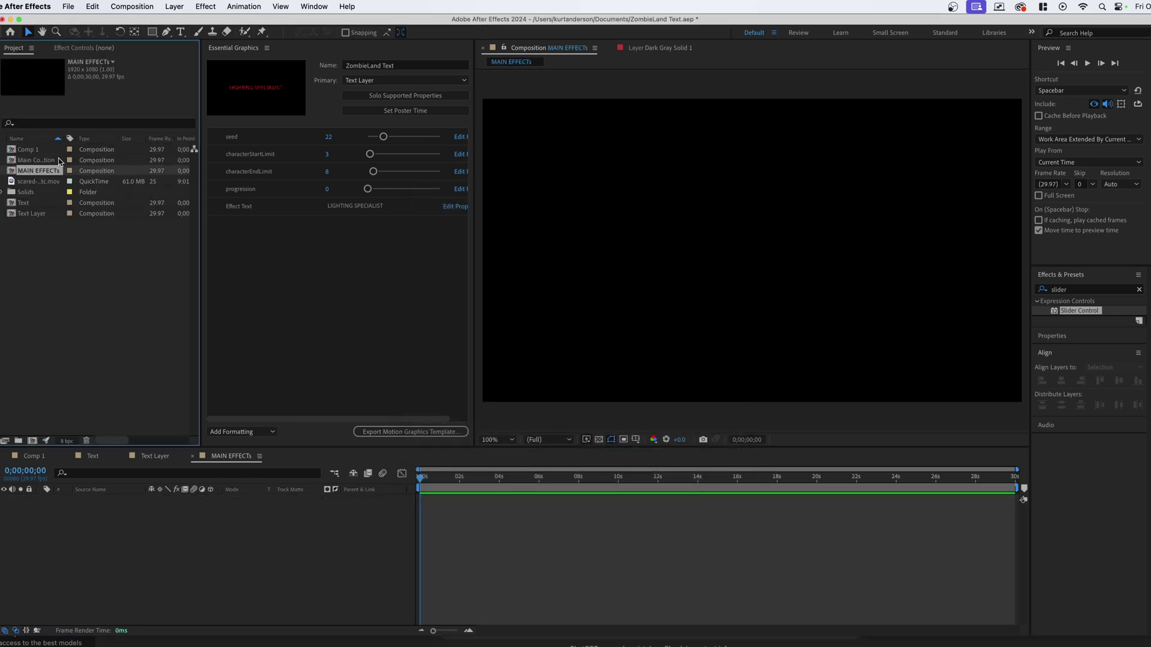
{"action": "left_click_drag", "start_coordinate": [35, 214], "coordinate": [217, 563]}
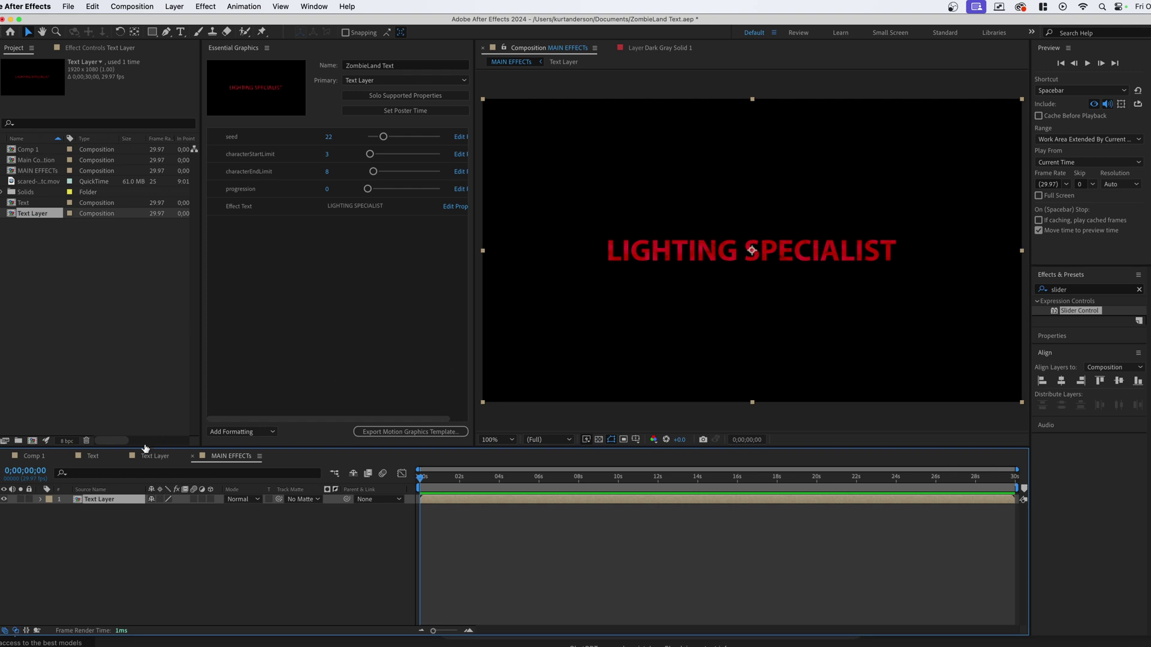
{"action": "left_click", "coordinate": [40, 500]}
{"action": "left_click", "coordinate": [51, 519]}
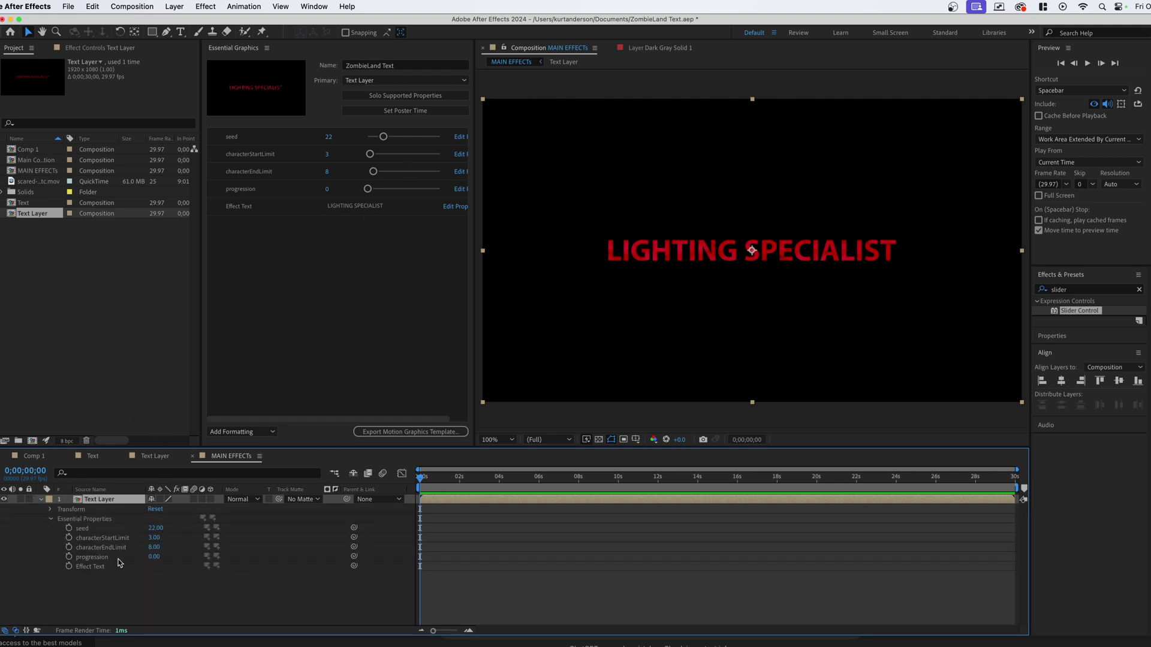
{"action": "left_click", "coordinate": [93, 567]}
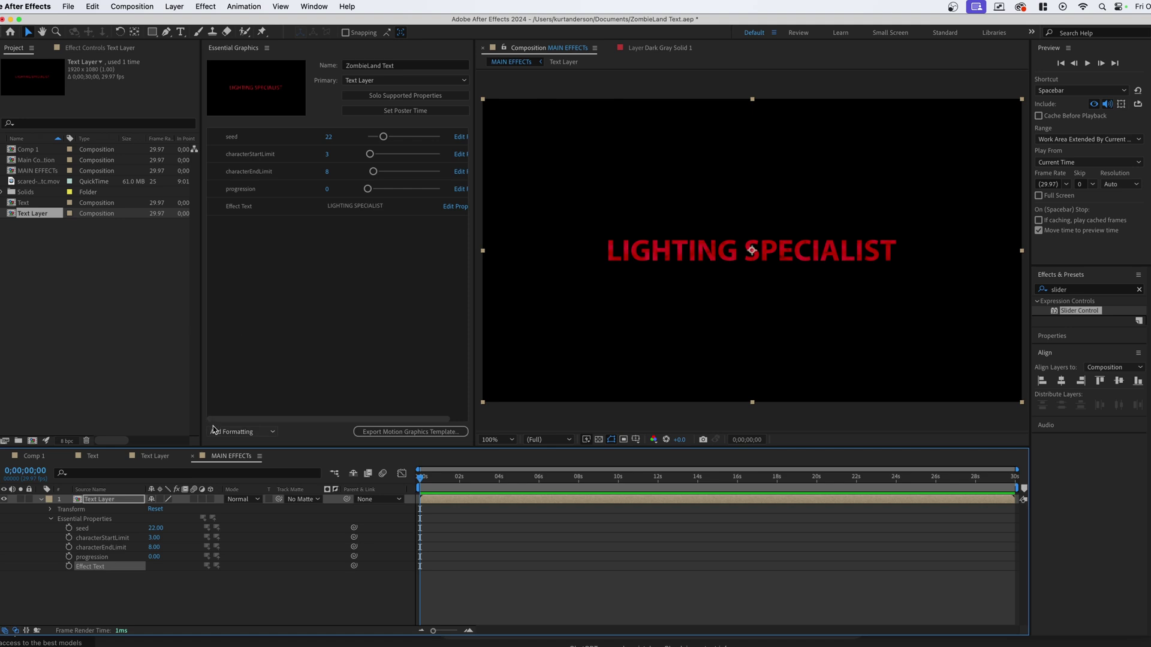
Step: Duplicate the Text Layer and set the upper copy's Effect Text to ADOBE MASTERS
{"action": "key", "text": "super+d"}
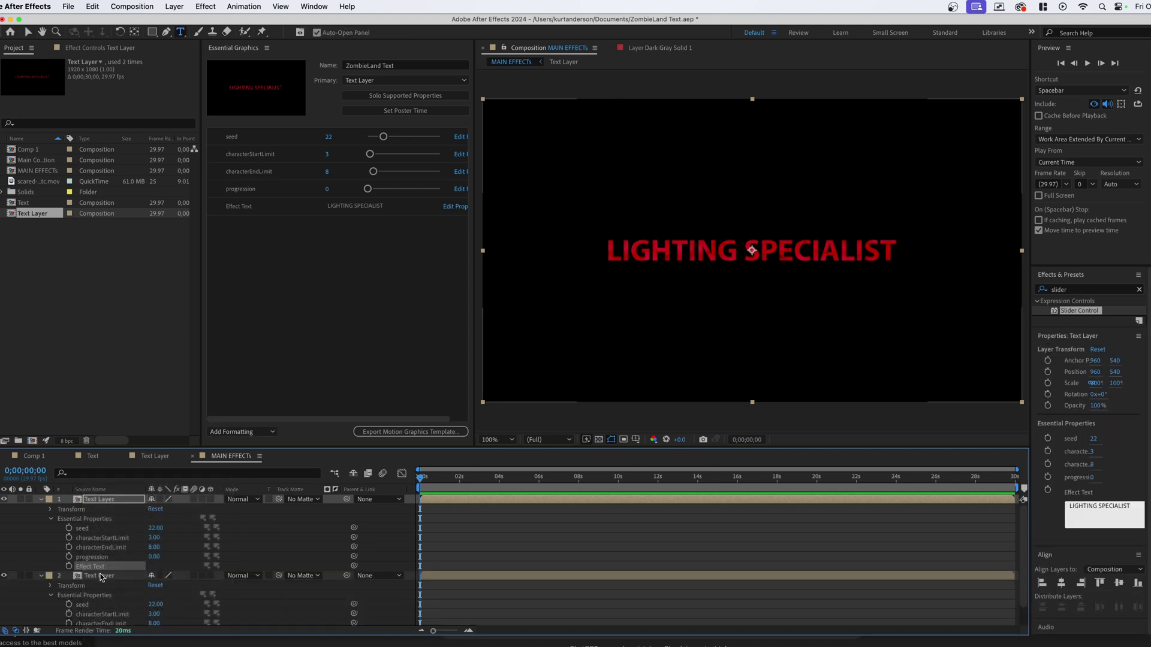
{"action": "right_click", "coordinate": [97, 567]}
{"action": "left_click", "coordinate": [145, 484]}
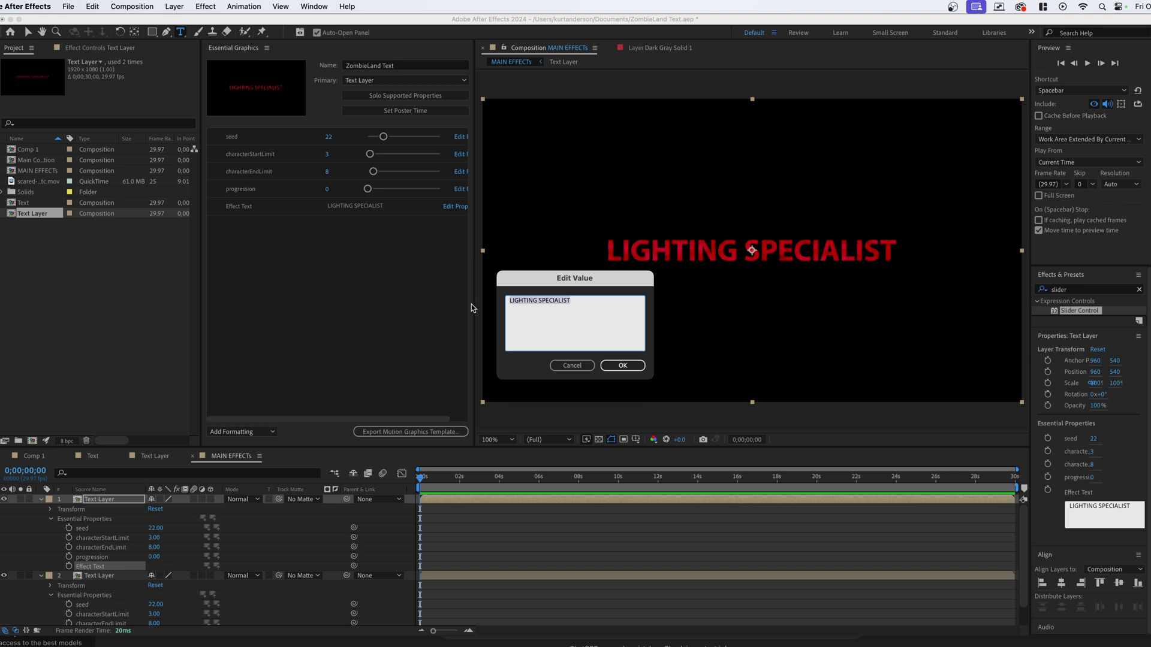
{"action": "type", "text": "ADOBE MASTERS"}
{"action": "left_click", "coordinate": [618, 365]}
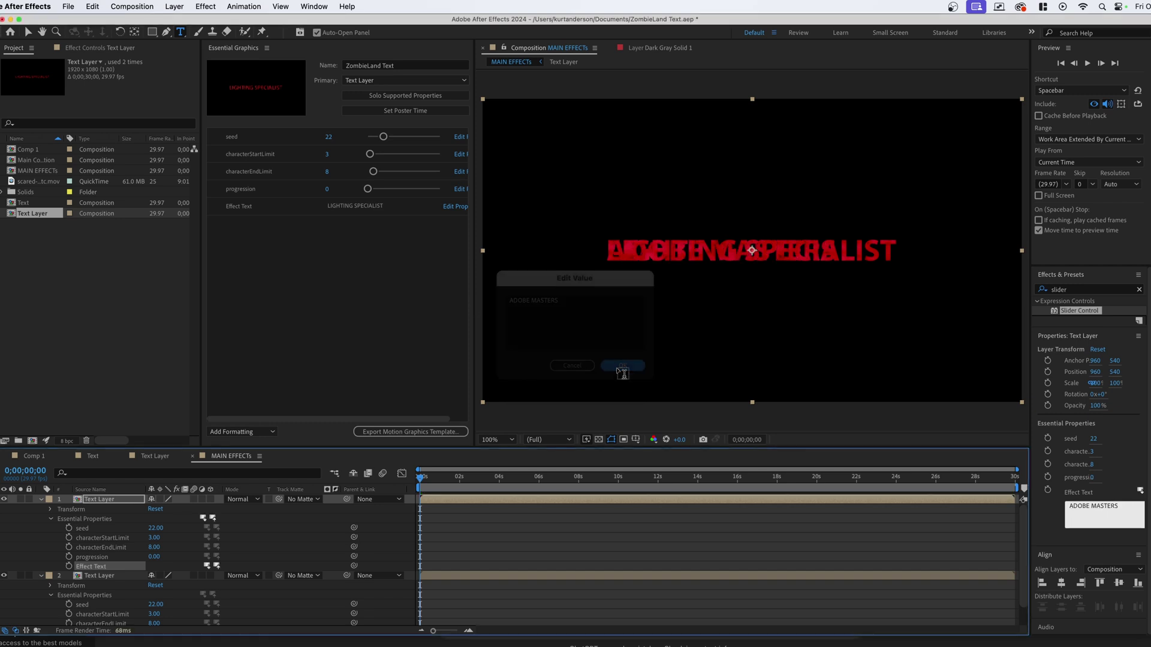
Step: Move the ADOBE MASTERS layer down to the lower part of the frame, at about 662, 856
{"action": "left_click", "coordinate": [117, 497]}
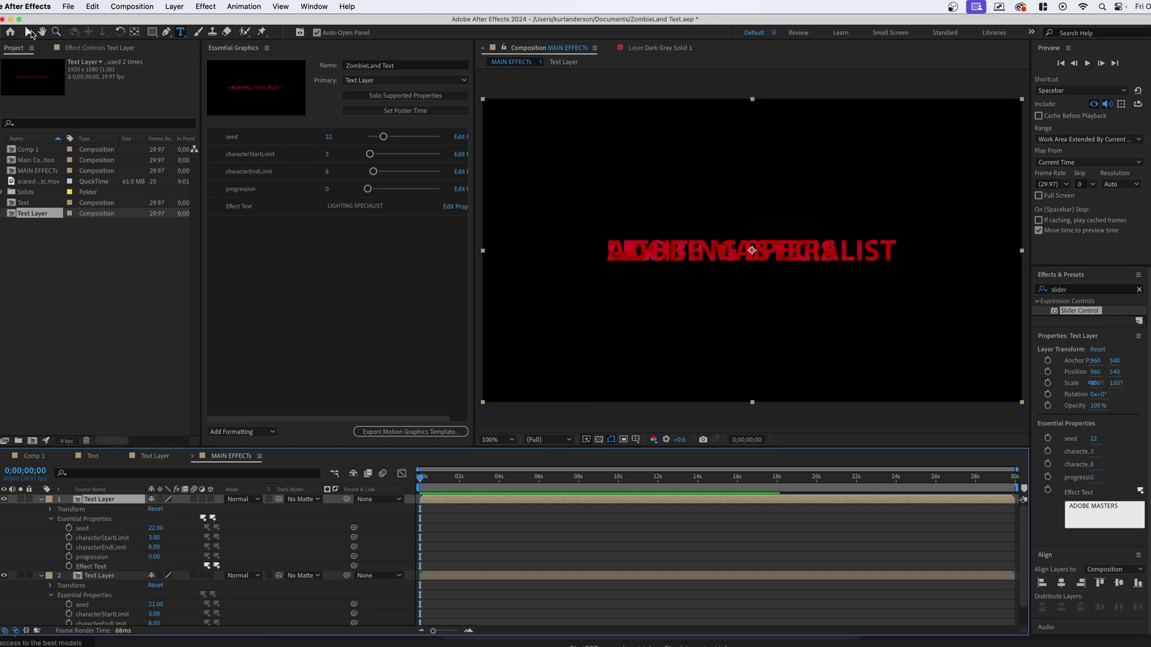
{"action": "left_click", "coordinate": [27, 32]}
{"action": "left_click_drag", "start_coordinate": [658, 251], "coordinate": [574, 341]}
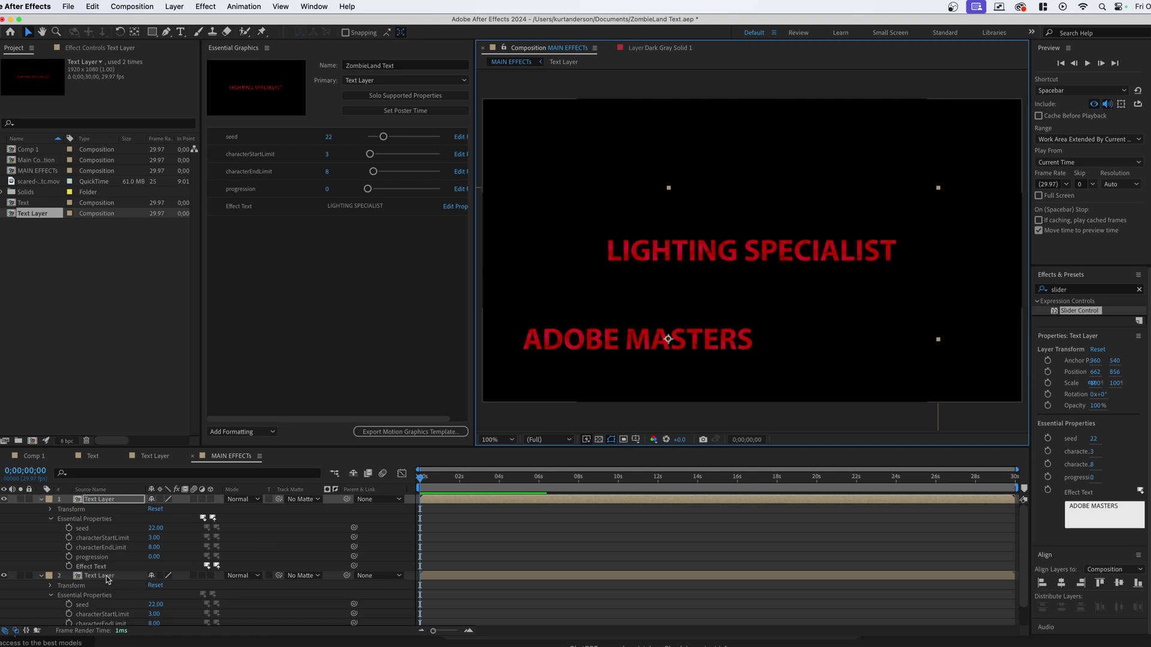
Step: Scale the LIGHTING SPECIALIST layer to 61% and place it just above ADOBE MASTERS at about 350, 770
{"action": "left_click", "coordinate": [143, 576]}
{"action": "left_click_drag", "start_coordinate": [740, 247], "coordinate": [556, 304]}
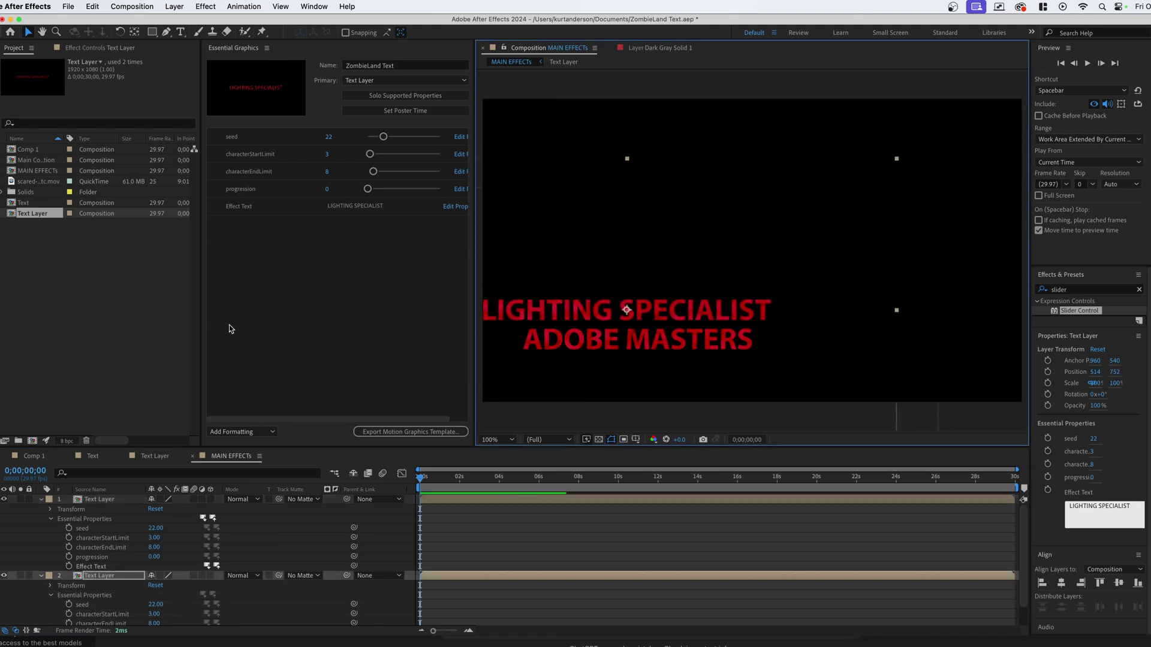
{"action": "scroll", "coordinate": [132, 584], "scroll_direction": "down", "scroll_amount": 1}
{"action": "left_click", "coordinate": [51, 563]}
{"action": "left_click", "coordinate": [87, 582]}
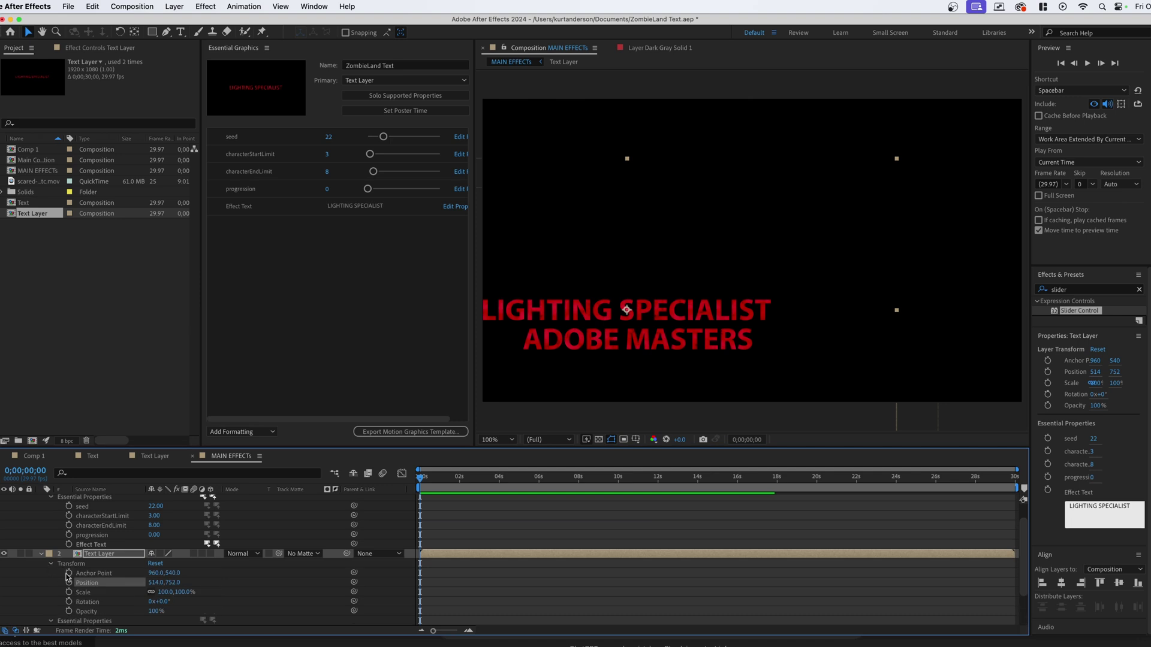
{"action": "left_click_drag", "start_coordinate": [163, 592], "coordinate": [132, 592]}
{"action": "left_click_drag", "start_coordinate": [593, 311], "coordinate": [547, 317]}
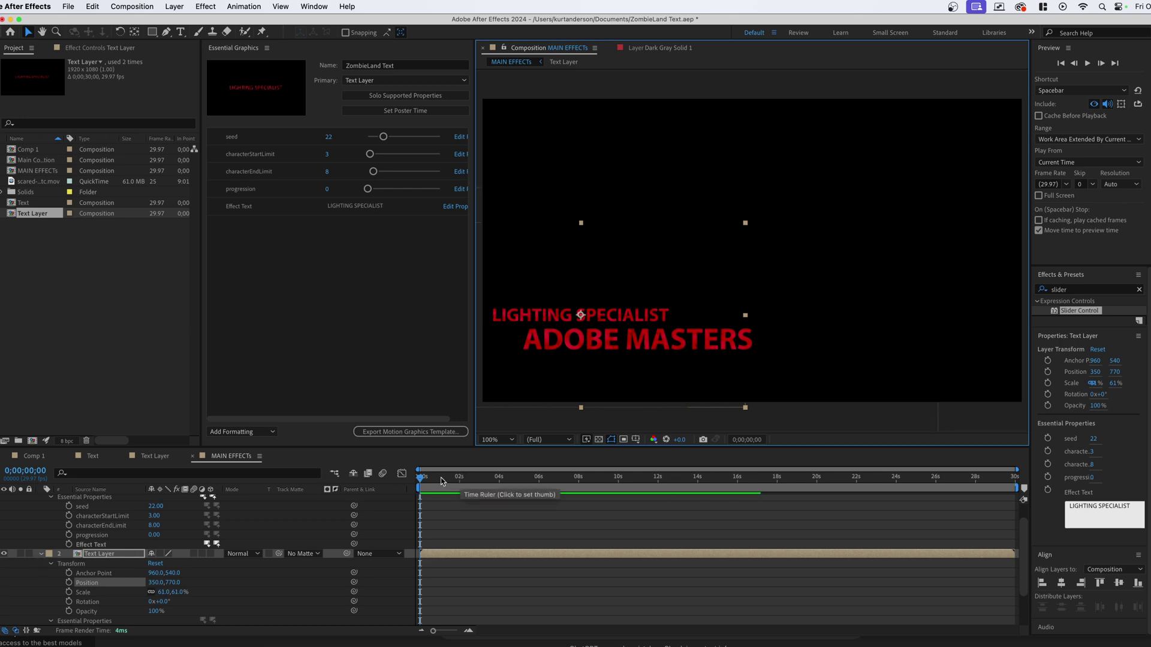
Step: Set the current time to 0;00;01;29 and collapse the LIGHTING SPECIALIST layer's transform properties
{"action": "left_click_drag", "start_coordinate": [437, 480], "coordinate": [459, 478]}
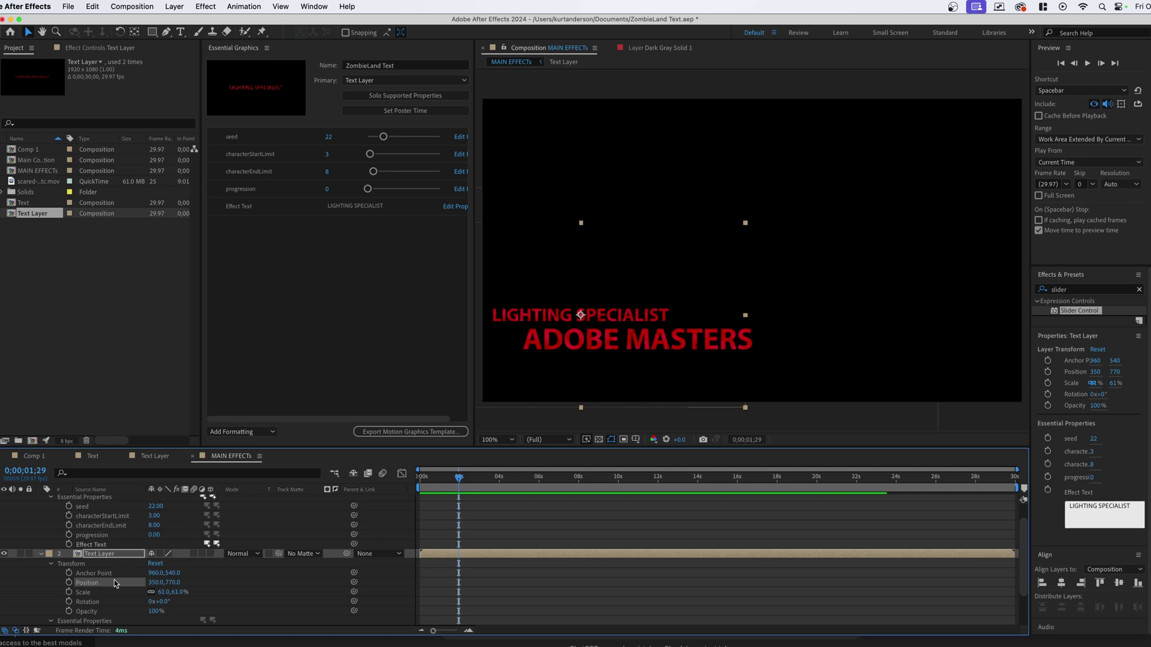
{"action": "scroll", "coordinate": [90, 548], "scroll_direction": "down", "scroll_amount": 3}
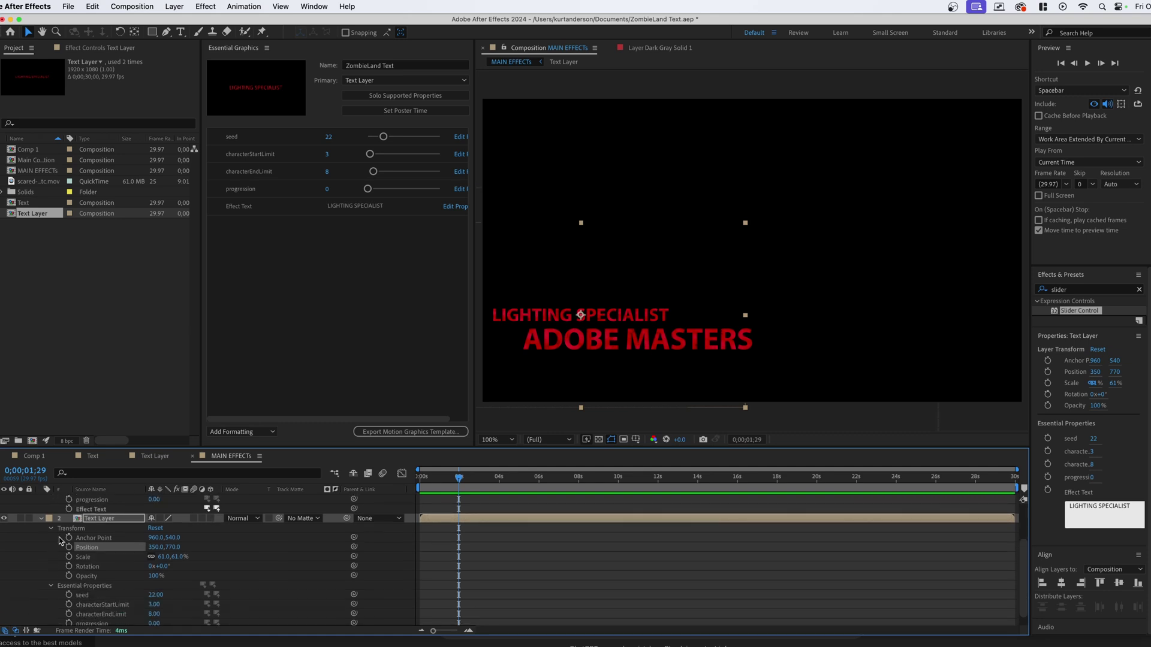
{"action": "left_click", "coordinate": [51, 528]}
{"action": "scroll", "coordinate": [90, 539], "scroll_direction": "up", "scroll_amount": 3}
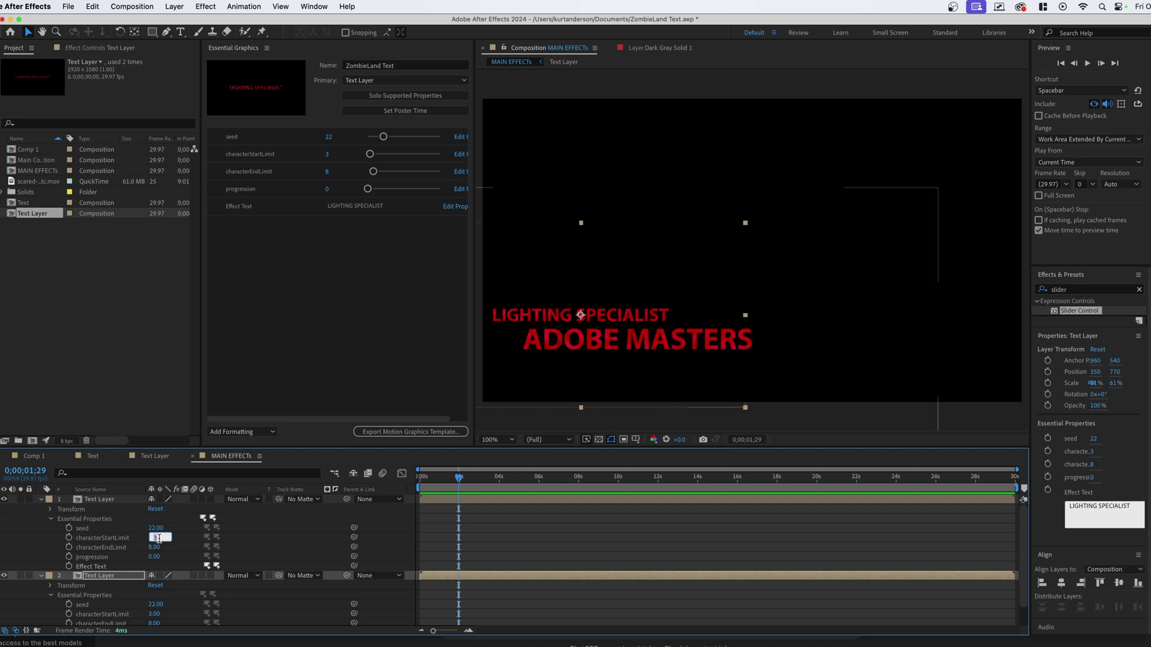
Step: Set the LIGHTING SPECIALIST layer's characterStartLimit to 14 and characterEndLimit to 50
{"action": "left_click", "coordinate": [119, 574]}
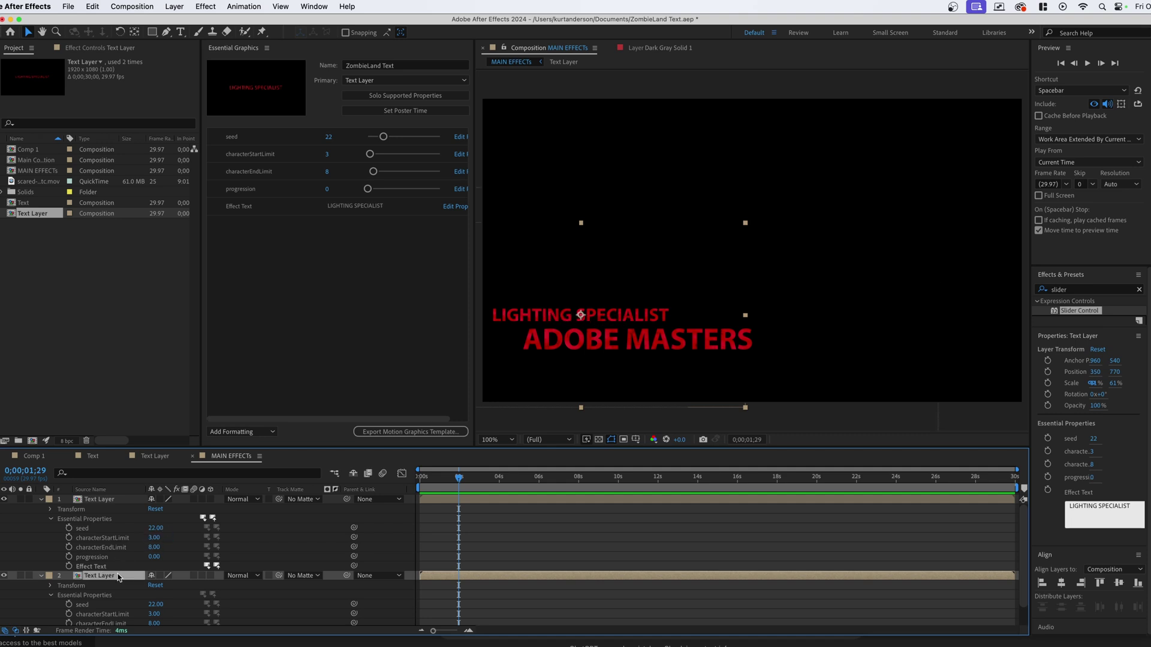
{"action": "left_click", "coordinate": [113, 501]}
{"action": "left_click", "coordinate": [109, 577]}
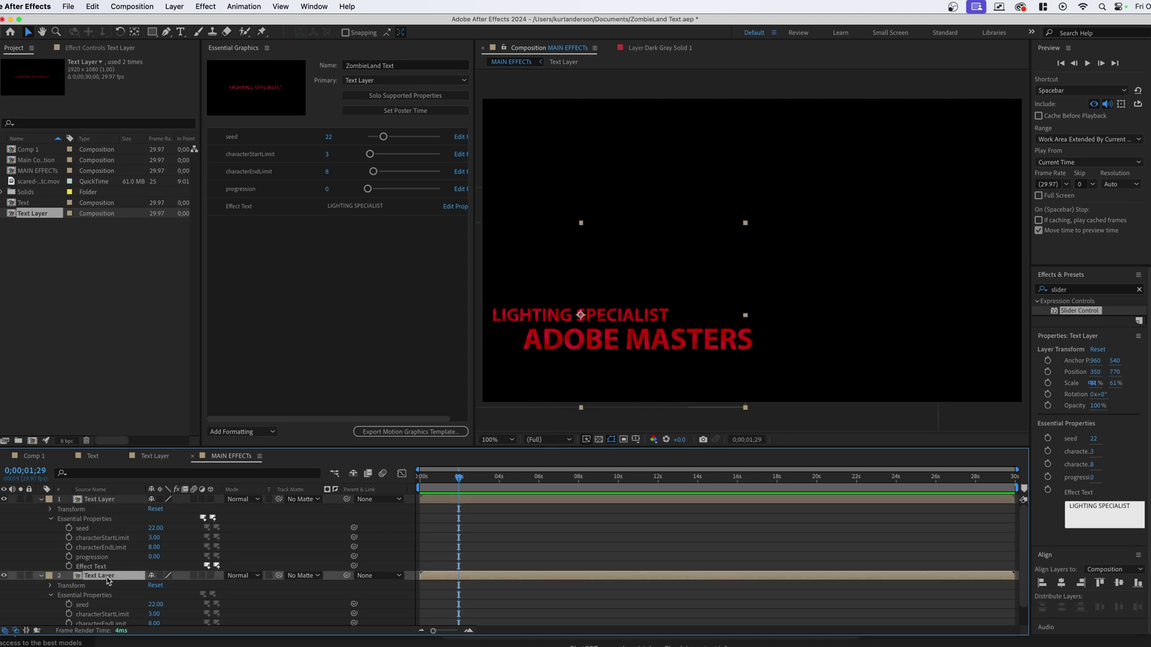
{"action": "left_click", "coordinate": [4, 575]}
{"action": "left_click", "coordinate": [4, 575]}
{"action": "left_click", "coordinate": [155, 614]}
{"action": "type", "text": "14"}
{"action": "key", "text": "Tab"}
{"action": "type", "text": "50"}
{"action": "key", "text": "Return"}
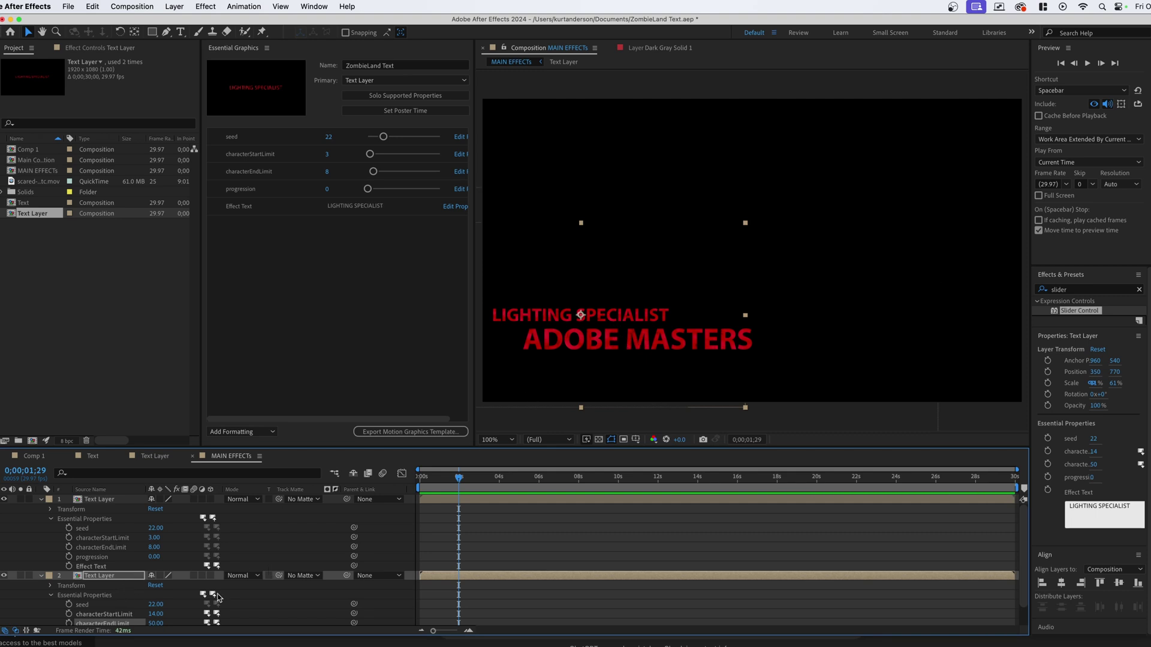
Step: Set the ADOBE MASTERS layer's characterStartLimit to 6 and characterEndLimit to 50
{"action": "left_click", "coordinate": [154, 539]}
{"action": "left_click", "coordinate": [151, 547]}
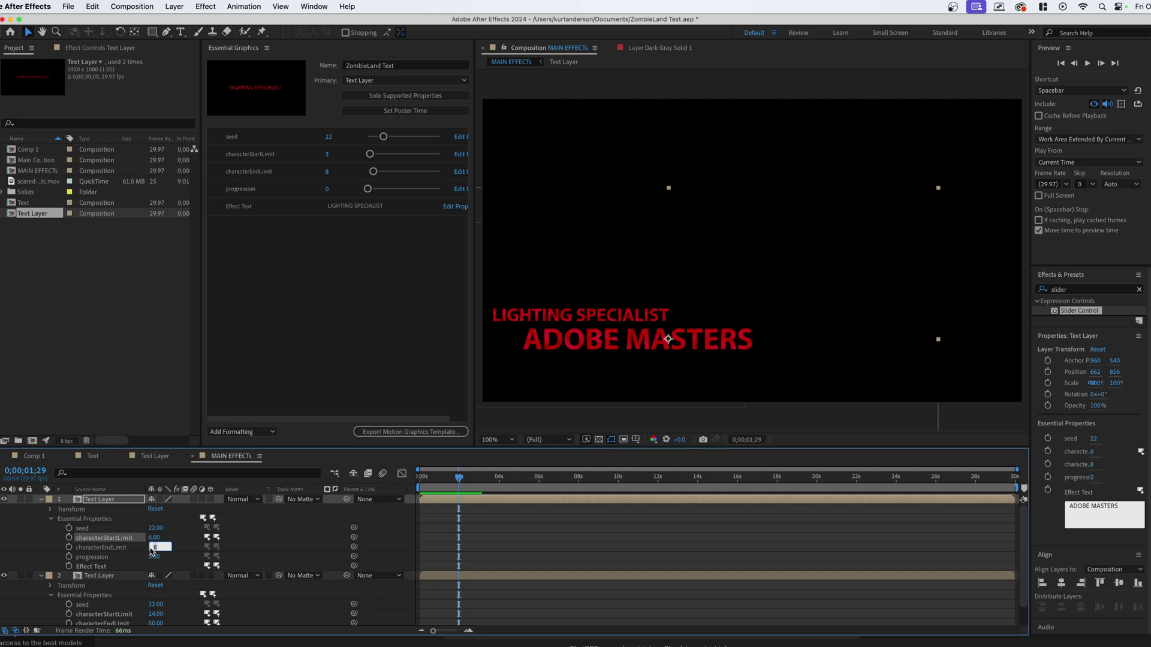
{"action": "type", "text": "50"}
Step: Add progression keyframes to both text layers at 0;00;01;29 and advance the current time to 0;00;05;24
{"action": "left_click", "coordinate": [121, 558]}
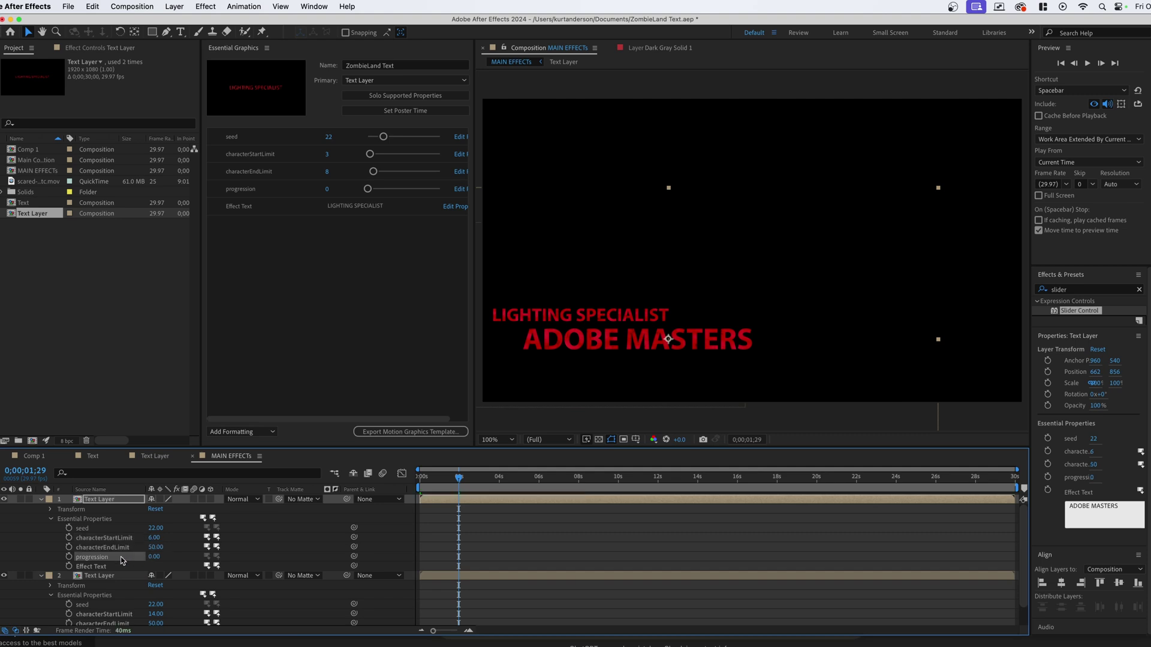
{"action": "left_click", "coordinate": [69, 557]}
{"action": "scroll", "coordinate": [69, 611], "scroll_direction": "down", "scroll_amount": 1}
{"action": "left_click", "coordinate": [69, 611]}
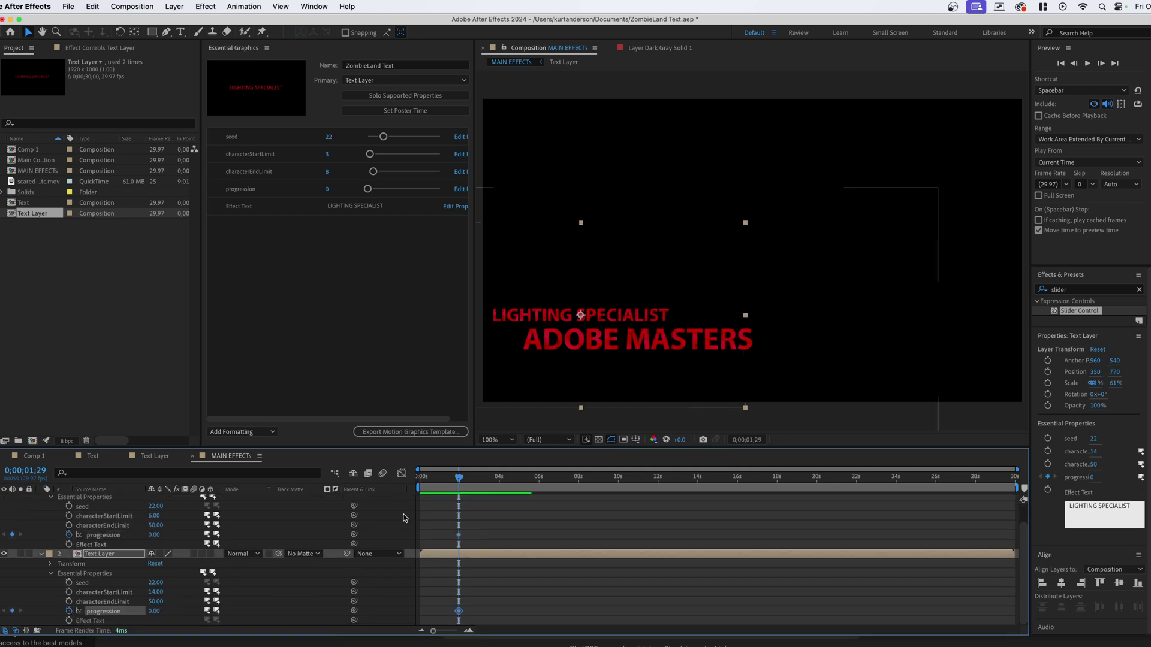
{"action": "key", "text": "space"}
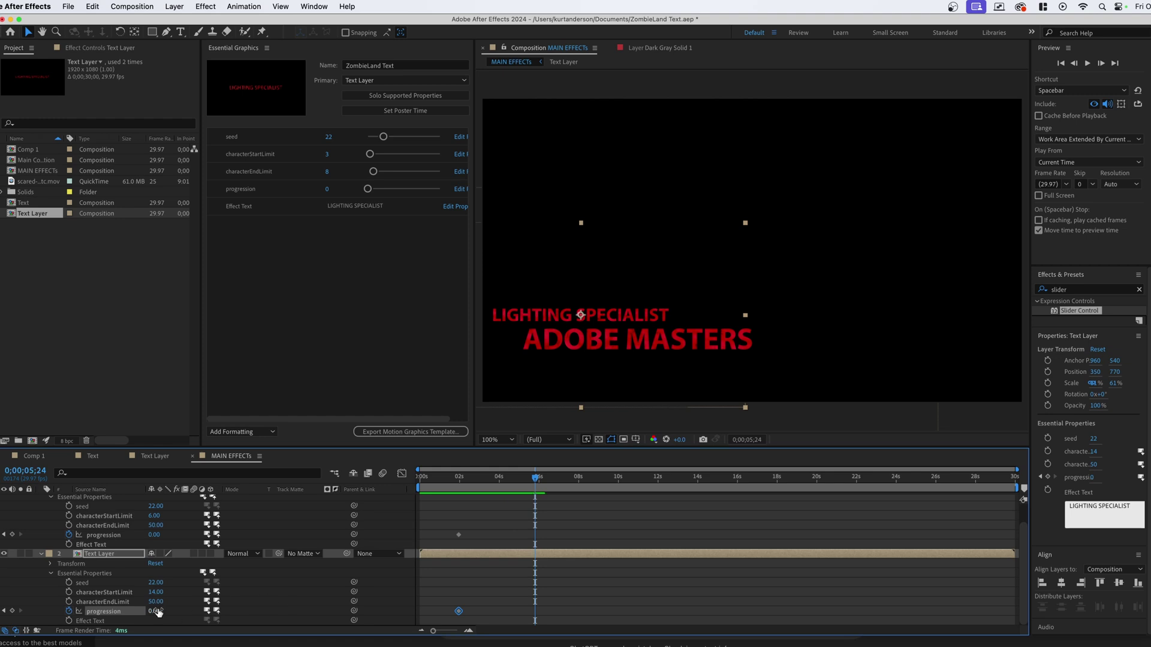
Step: Set progression to 66 at 0;00;05;24 on both the LIGHTING SPECIALIST and ADOBE MASTERS layers, and preview the animation from the start
{"action": "left_click_drag", "start_coordinate": [158, 612], "coordinate": [185, 611]}
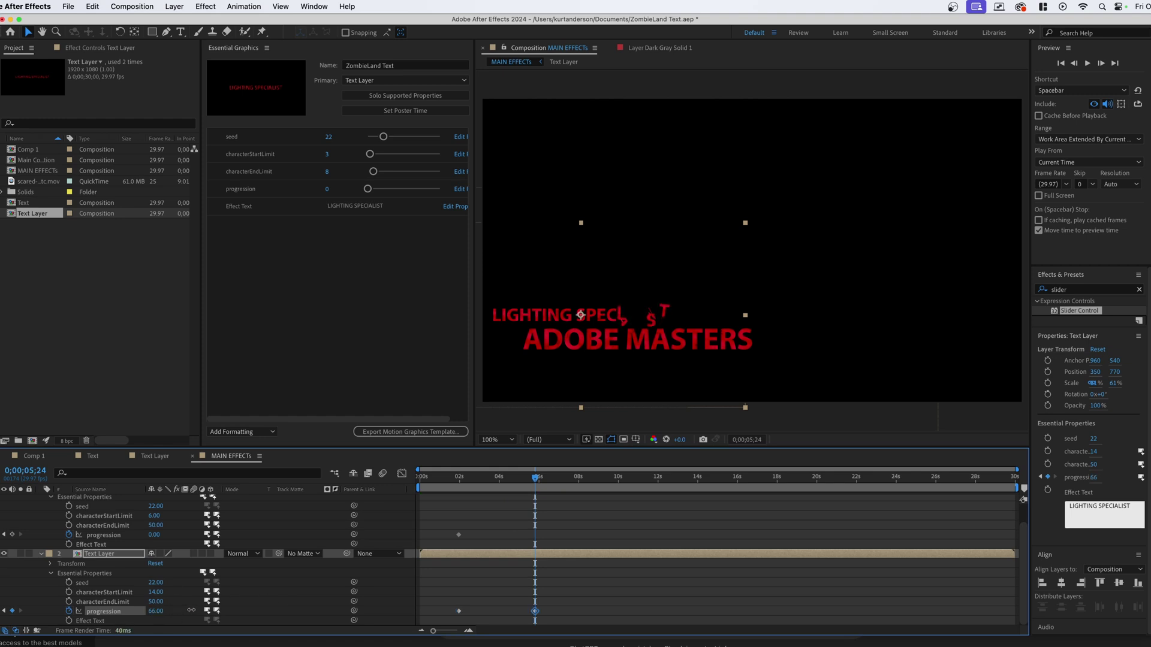
{"action": "left_click_drag", "start_coordinate": [155, 535], "coordinate": [195, 535]}
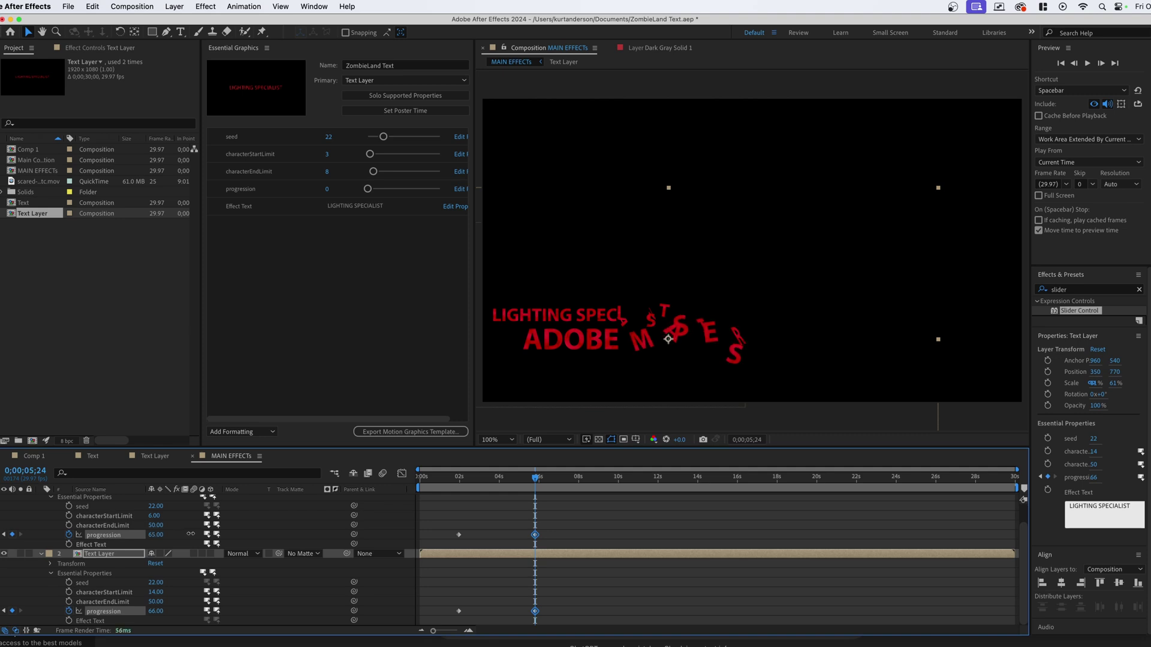
{"action": "left_click", "coordinate": [473, 501]}
{"action": "left_click_drag", "start_coordinate": [474, 478], "coordinate": [420, 480]}
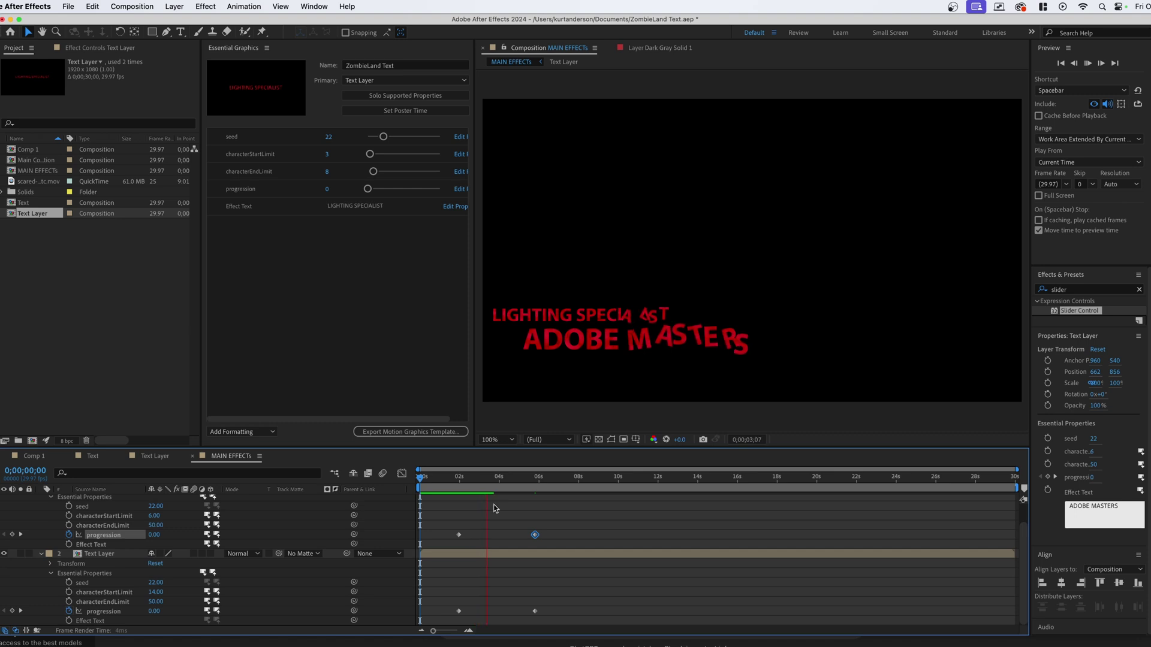
{"action": "key", "text": "space"}
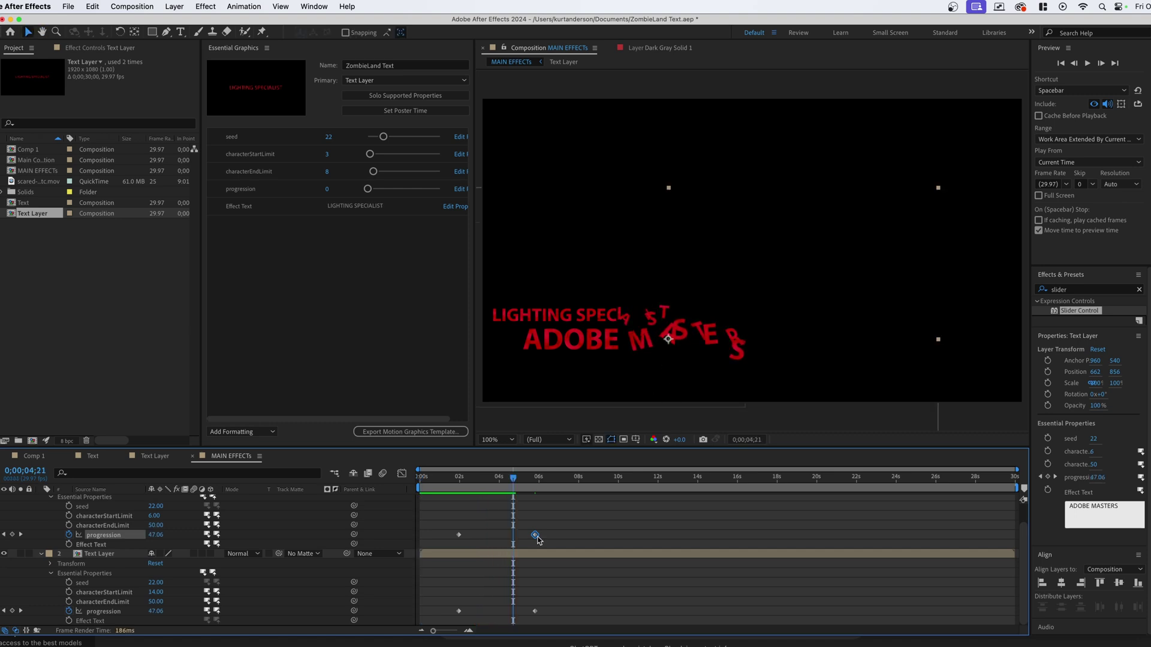
Step: Move the current time to 0;00;02;19 and add an Outer Glow layer style to the ADOBE MASTERS text layer
{"action": "left_click", "coordinate": [472, 478]}
{"action": "scroll", "coordinate": [68, 521], "scroll_direction": "up", "scroll_amount": 2}
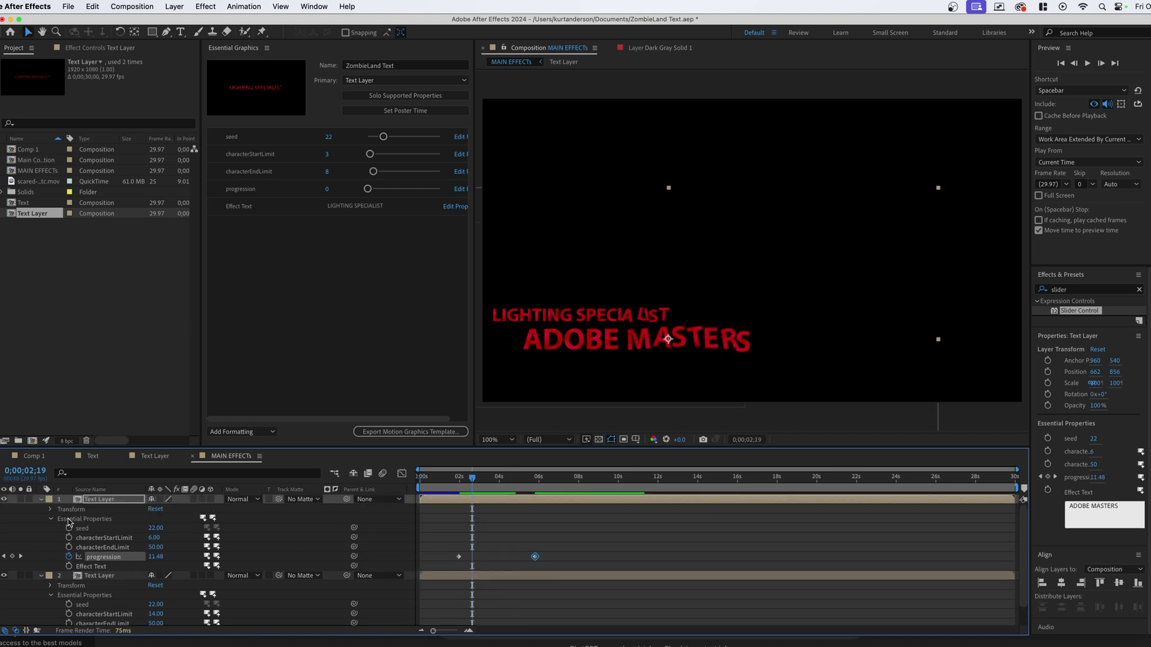
{"action": "left_click", "coordinate": [168, 456]}
{"action": "left_click", "coordinate": [226, 457]}
{"action": "left_click", "coordinate": [41, 501]}
{"action": "right_click", "coordinate": [99, 500]}
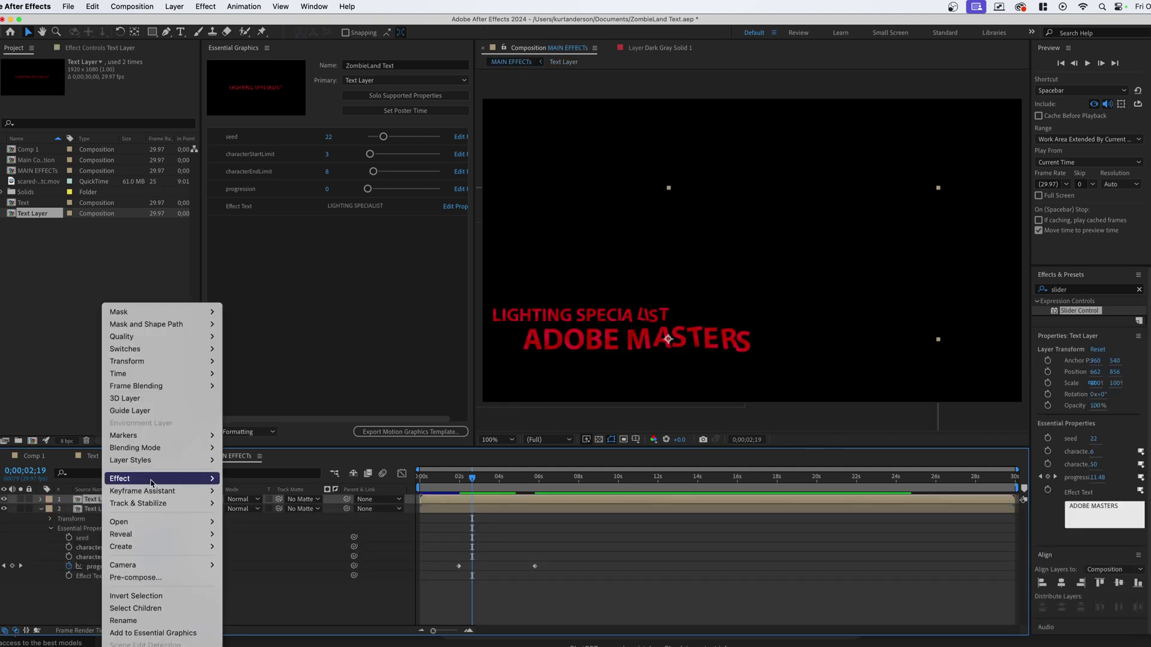
{"action": "mouse_move", "coordinate": [157, 461]}
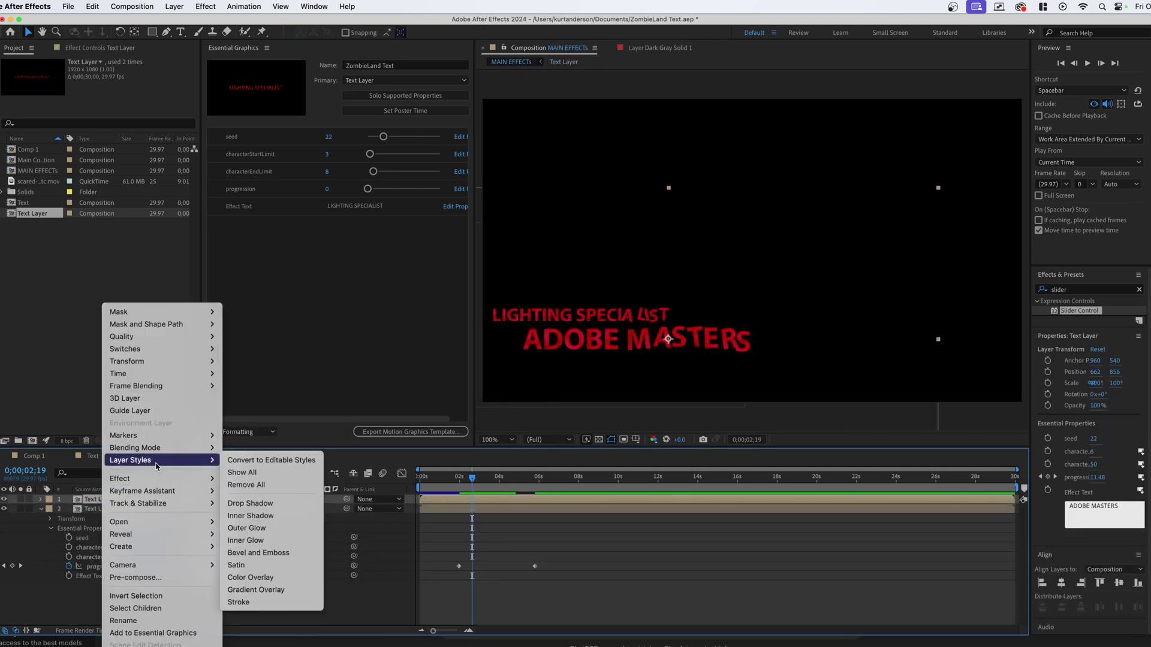
{"action": "left_click", "coordinate": [261, 529]}
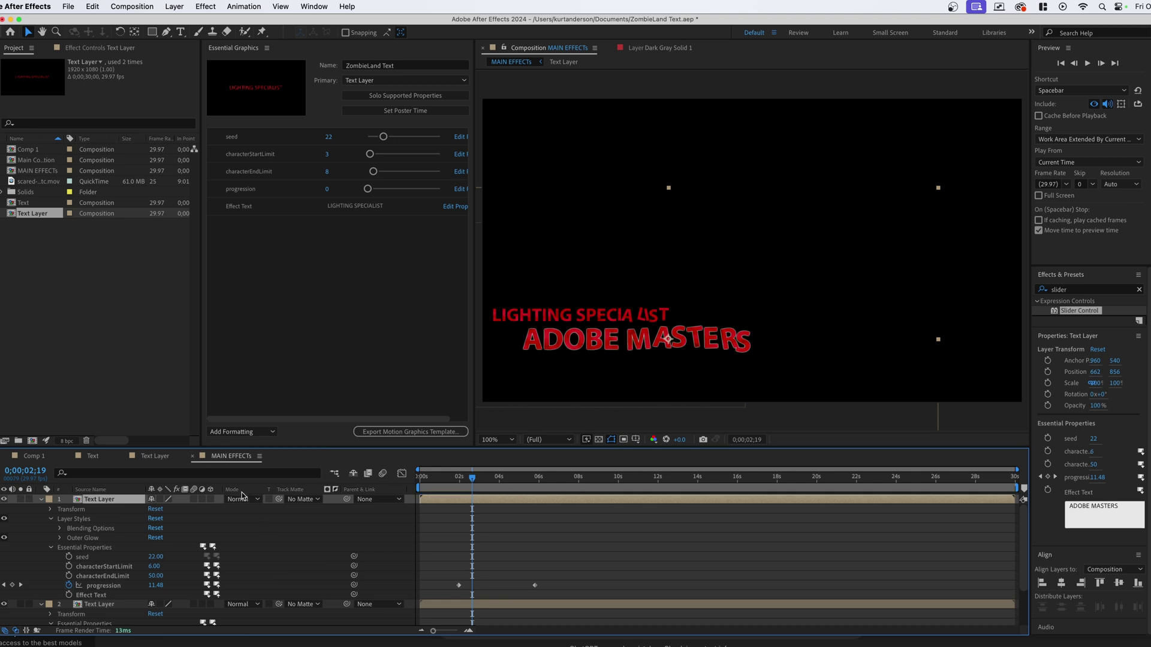
Step: Change the ADOBE MASTERS layer's Outer Glow color to a more saturated yellow
{"action": "scroll", "coordinate": [126, 560], "scroll_direction": "down", "scroll_amount": 1}
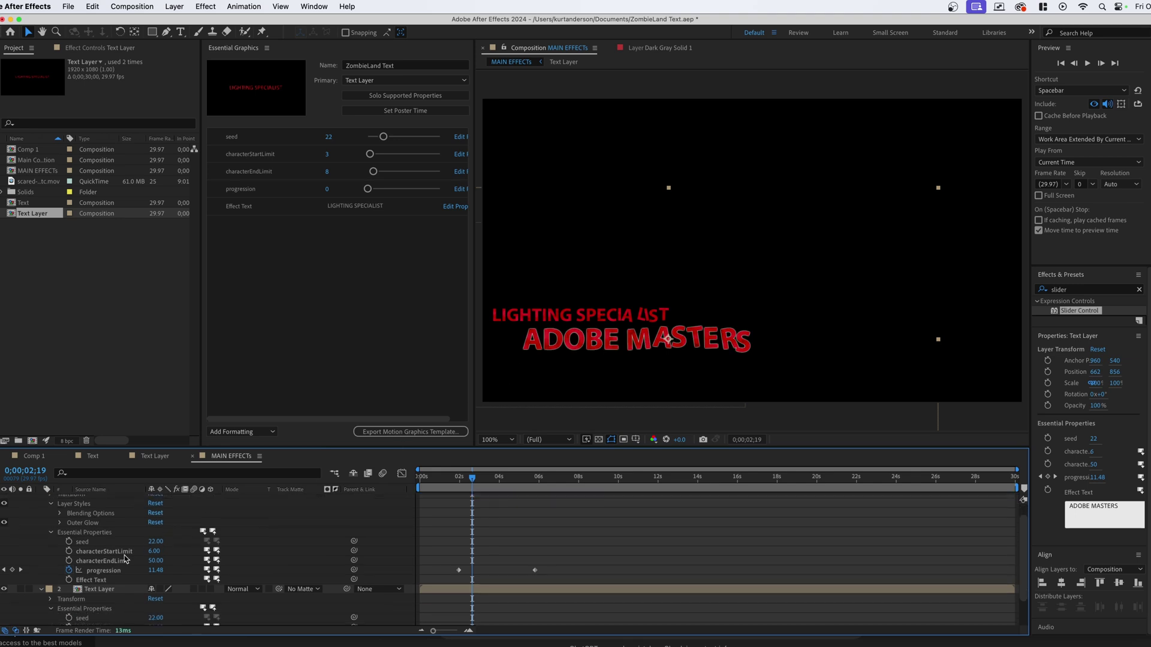
{"action": "scroll", "coordinate": [100, 575], "scroll_direction": "down", "scroll_amount": 2}
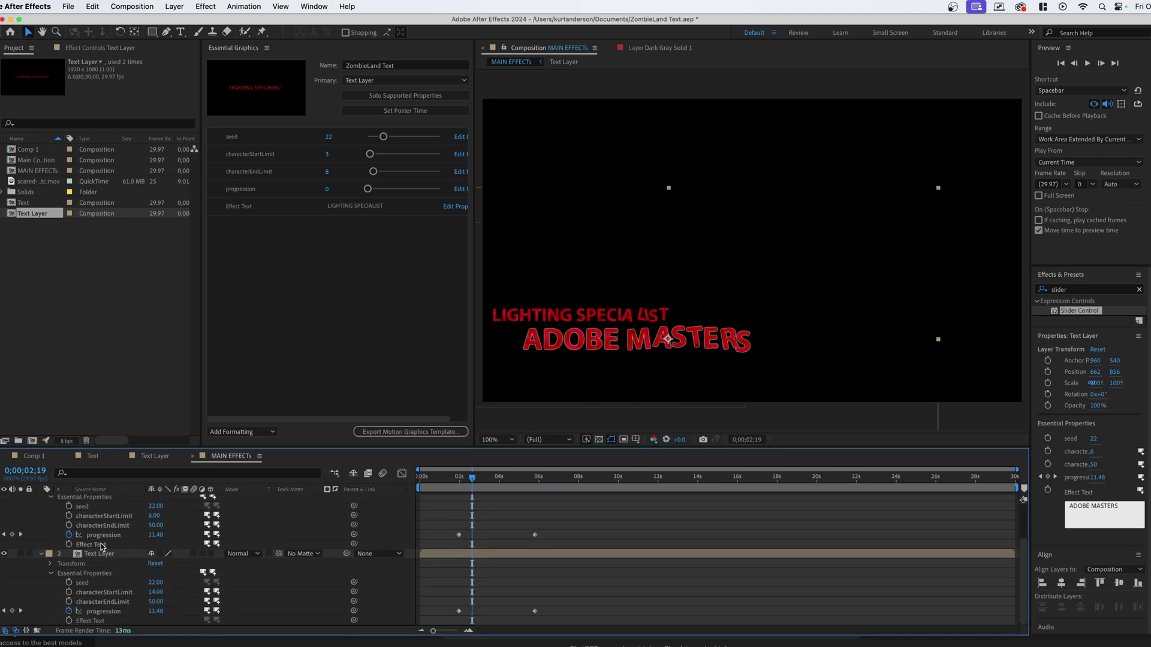
{"action": "scroll", "coordinate": [69, 535], "scroll_direction": "up", "scroll_amount": 3}
{"action": "left_click", "coordinate": [50, 548]}
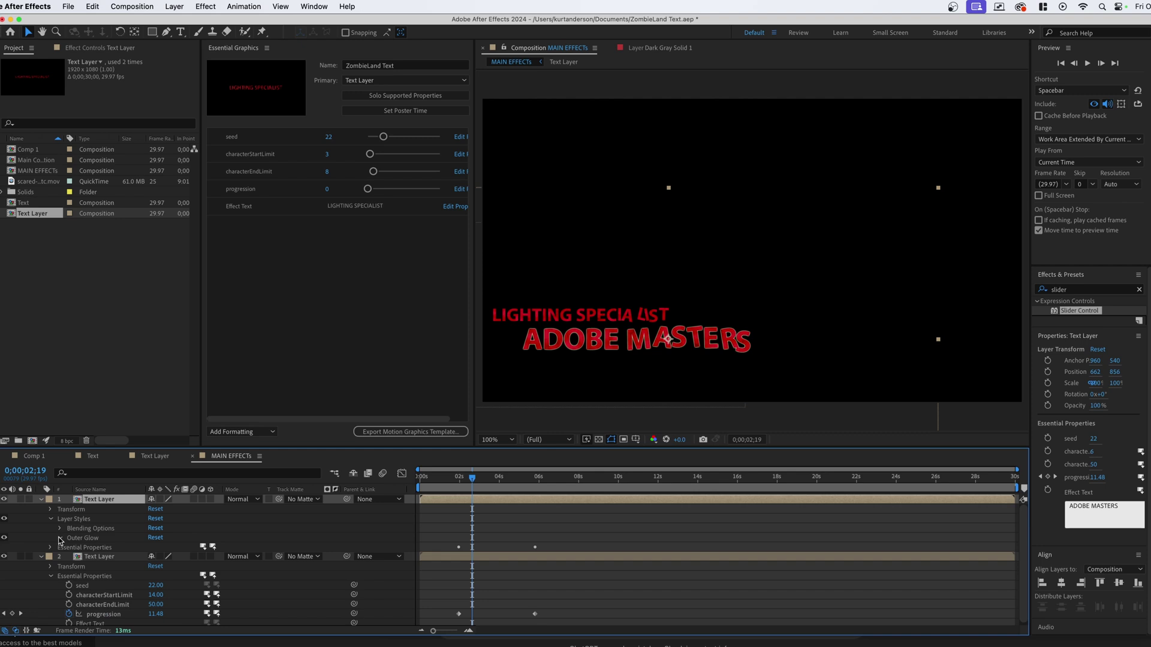
{"action": "left_click", "coordinate": [60, 538]}
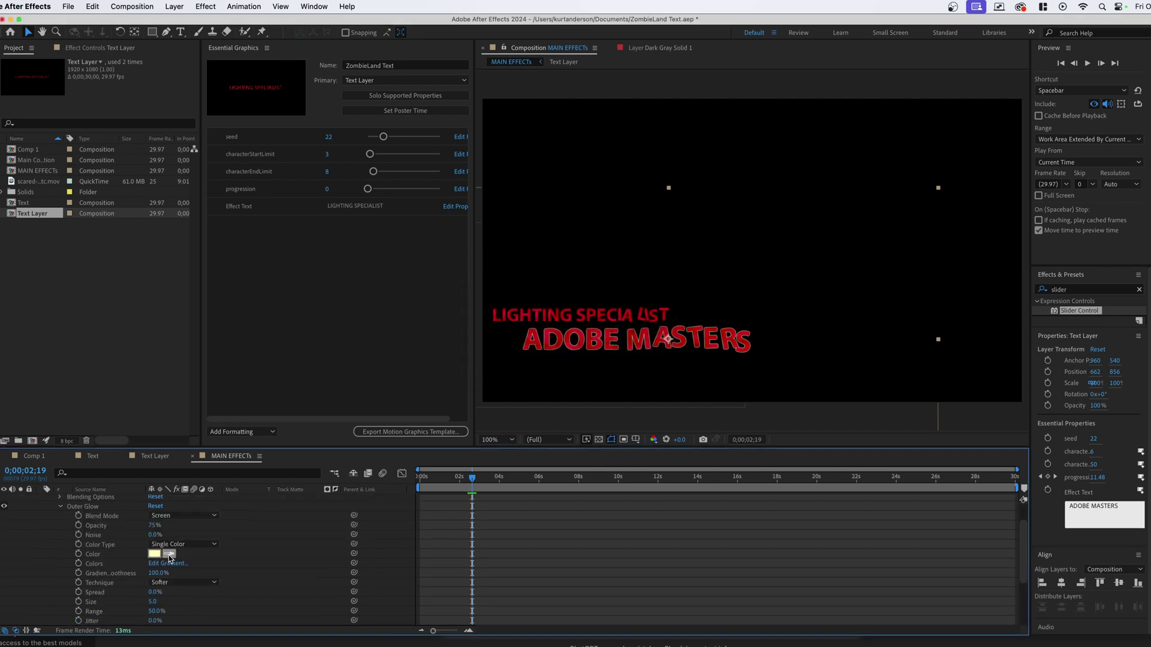
{"action": "left_click", "coordinate": [154, 554]}
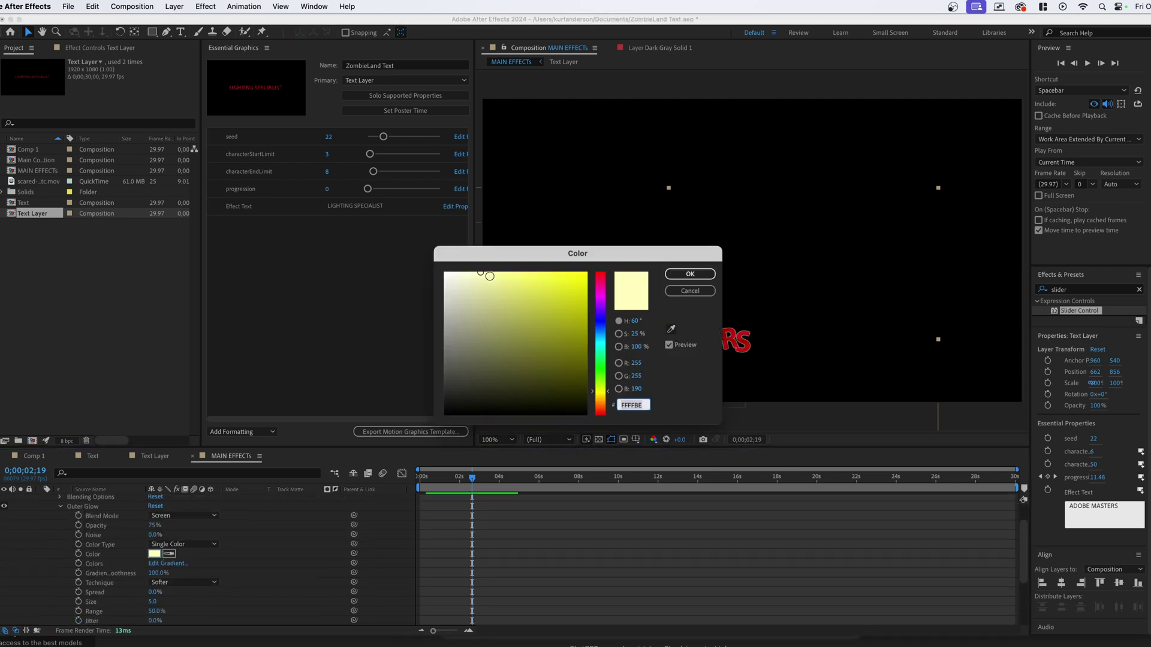
{"action": "left_click", "coordinate": [689, 274]}
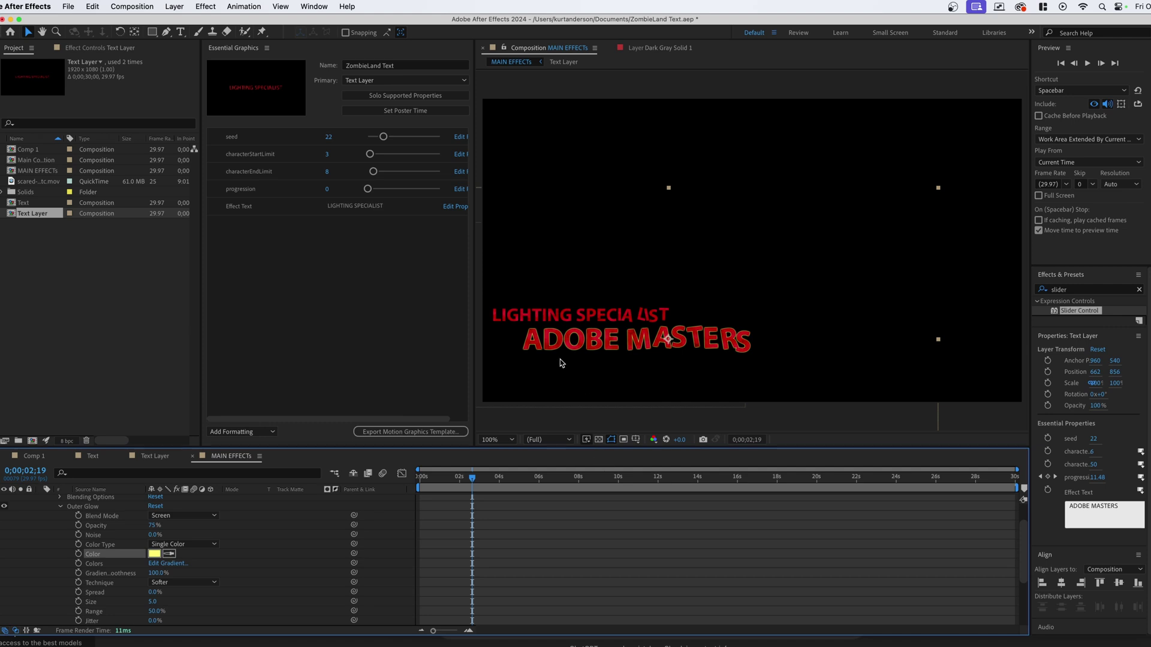
Step: Copy the ADOBE MASTERS layer's layer styles onto the LIGHTING SPECIALIST layer
{"action": "scroll", "coordinate": [66, 514], "scroll_direction": "up", "scroll_amount": 2}
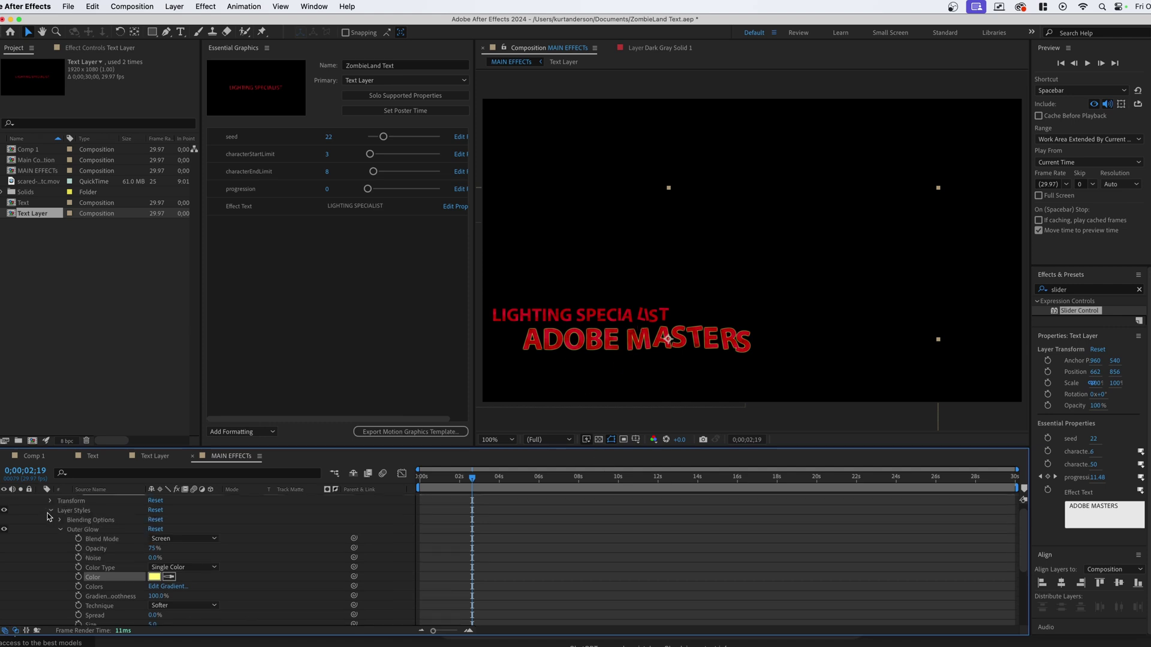
{"action": "left_click", "coordinate": [51, 511]}
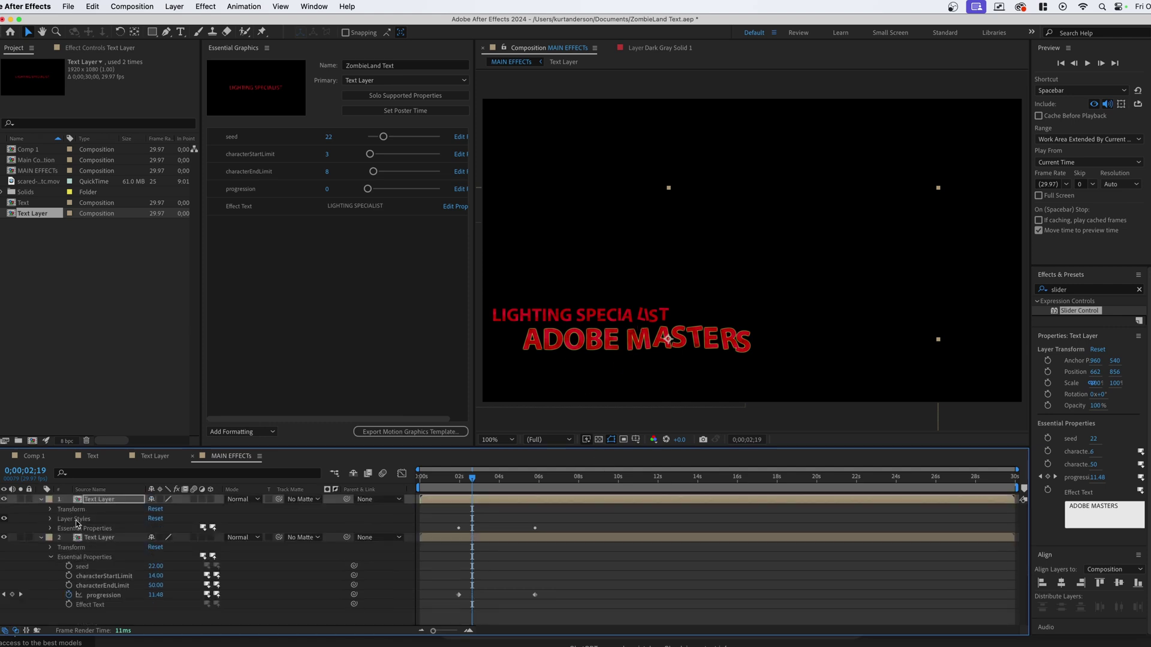
{"action": "left_click", "coordinate": [76, 520]}
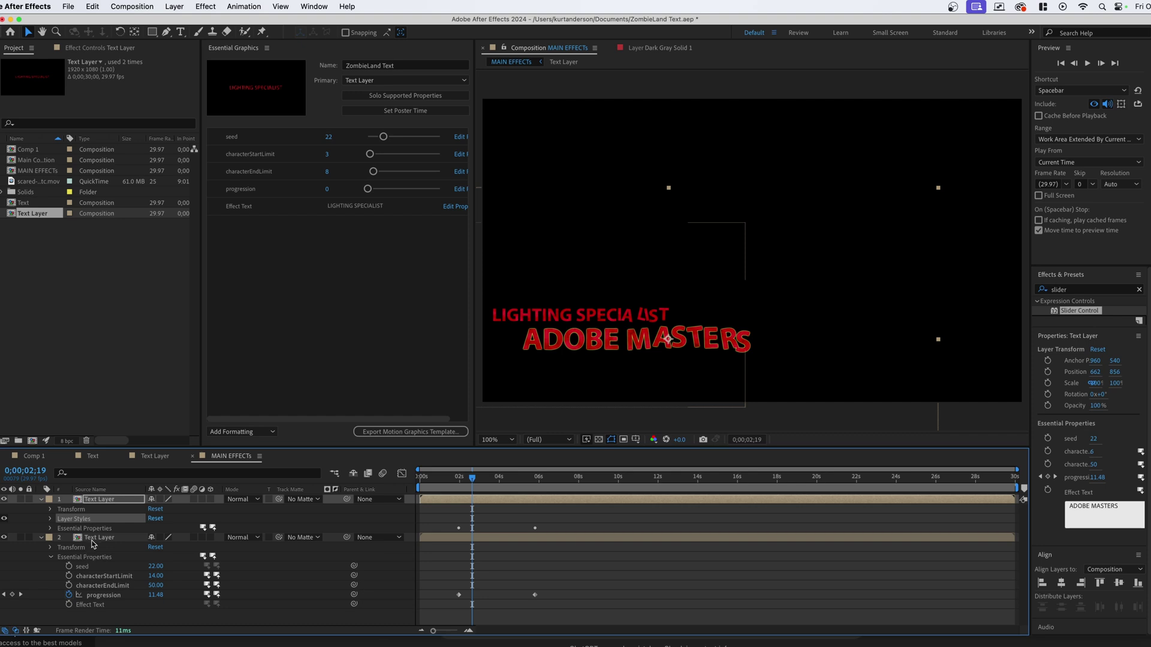
{"action": "left_click", "coordinate": [93, 539]}
{"action": "key", "text": "super+v"}
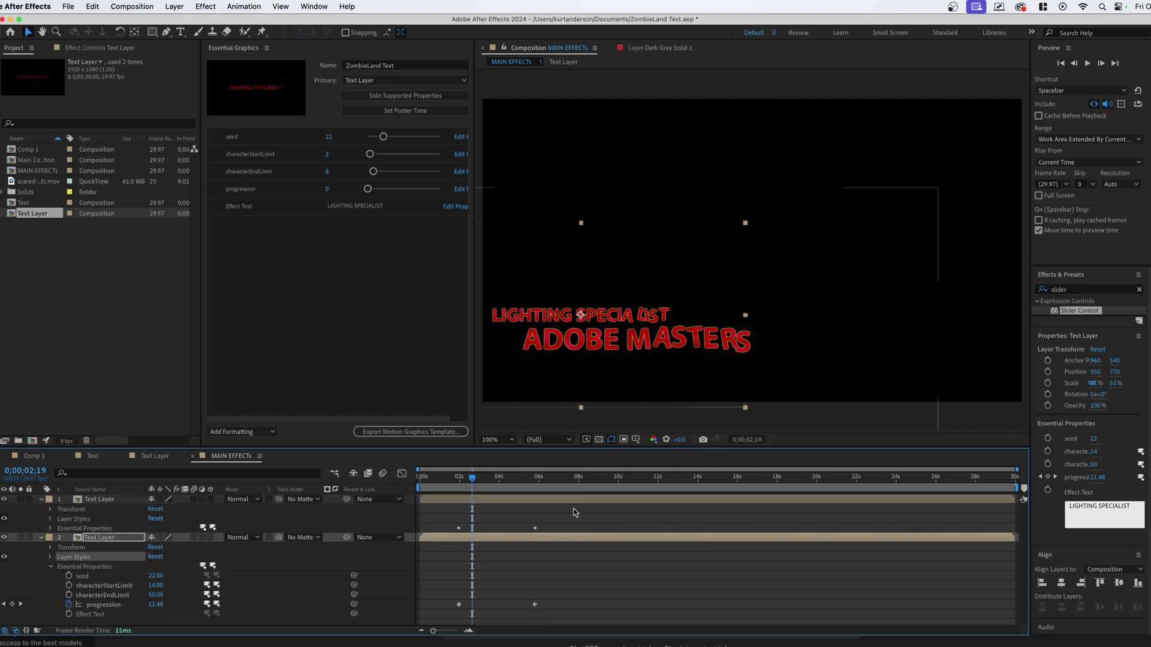
Step: Deselect the layers and preview the glowing text animation from 0;00;02;19
{"action": "left_click", "coordinate": [576, 566]}
{"action": "key", "text": "space"}
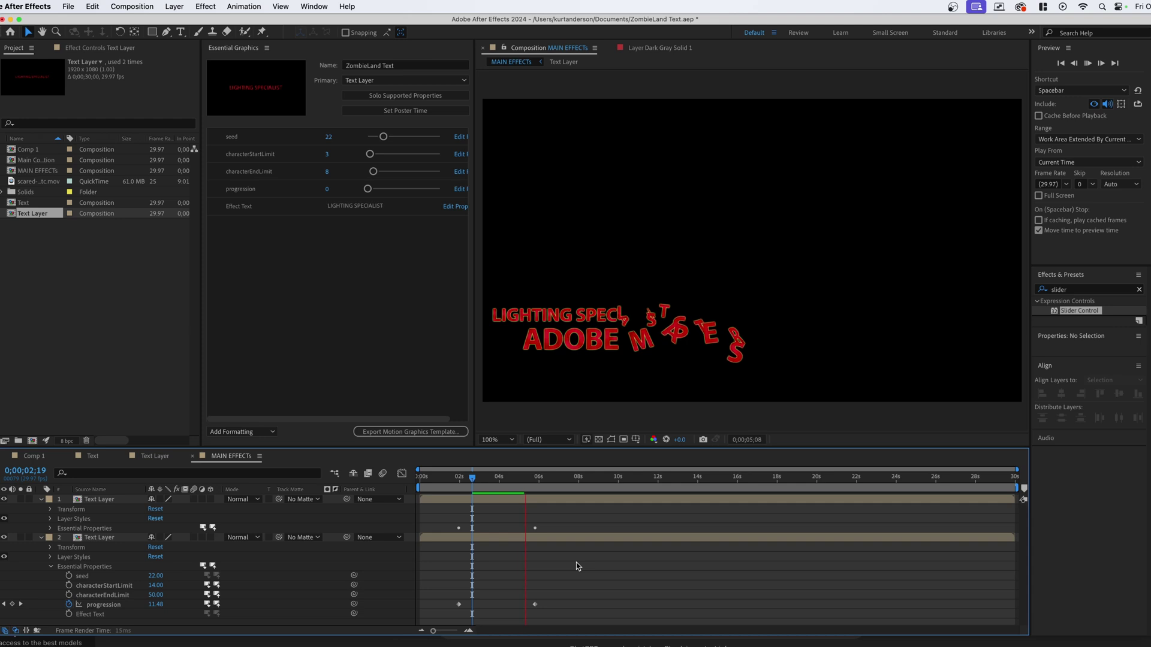
{"action": "key", "text": "space"}
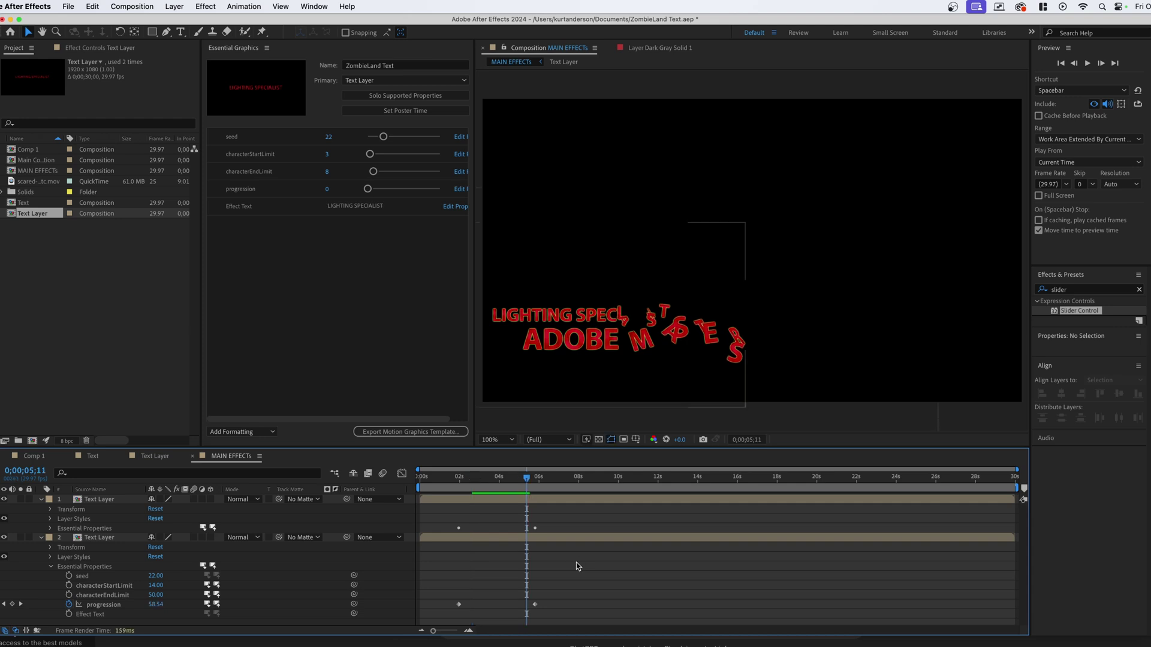